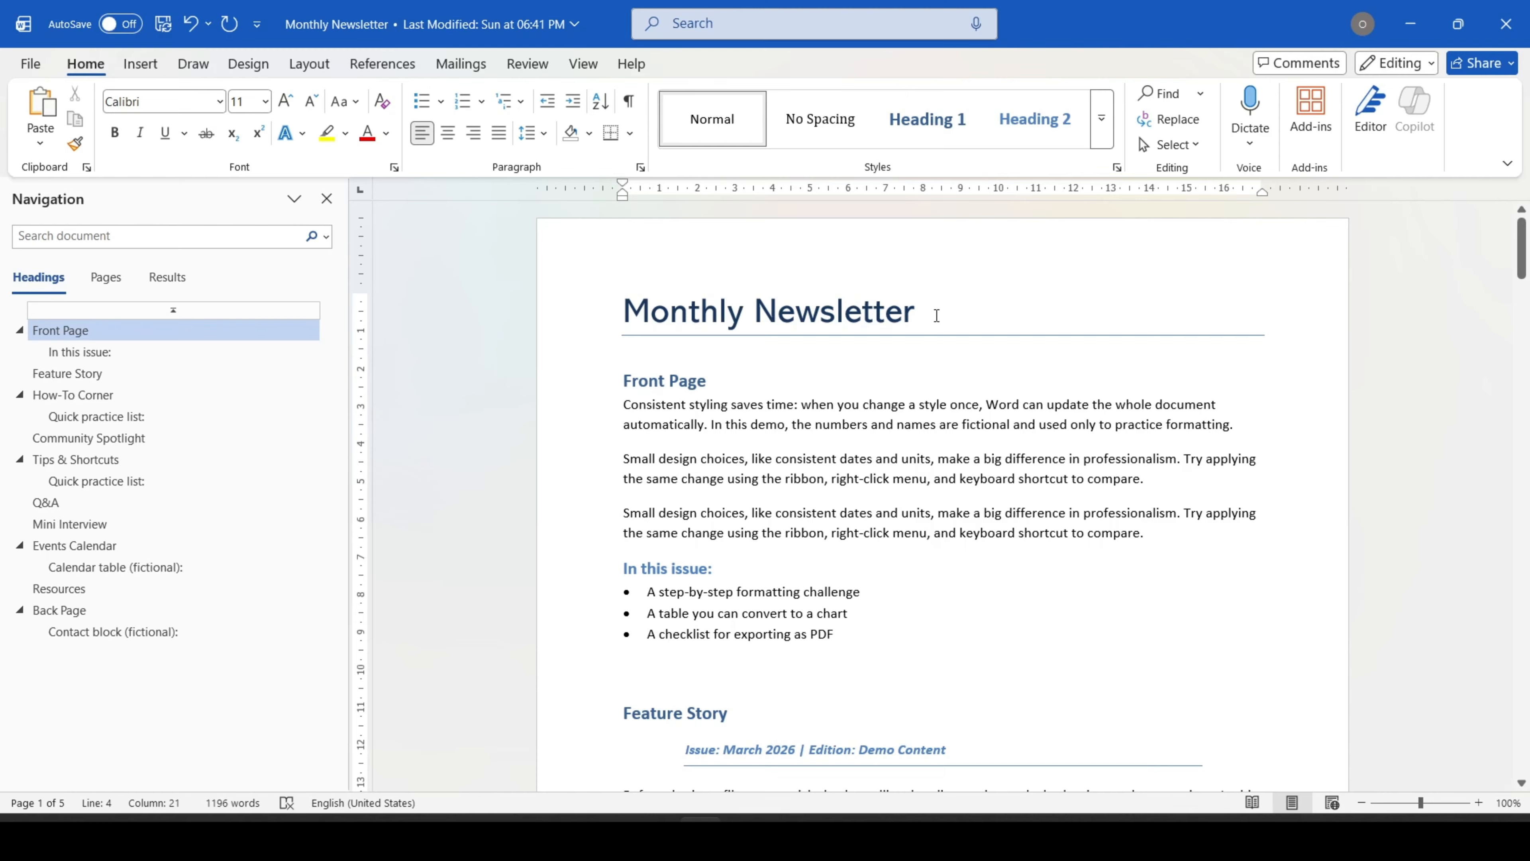
drag(737, 379, 626, 381)
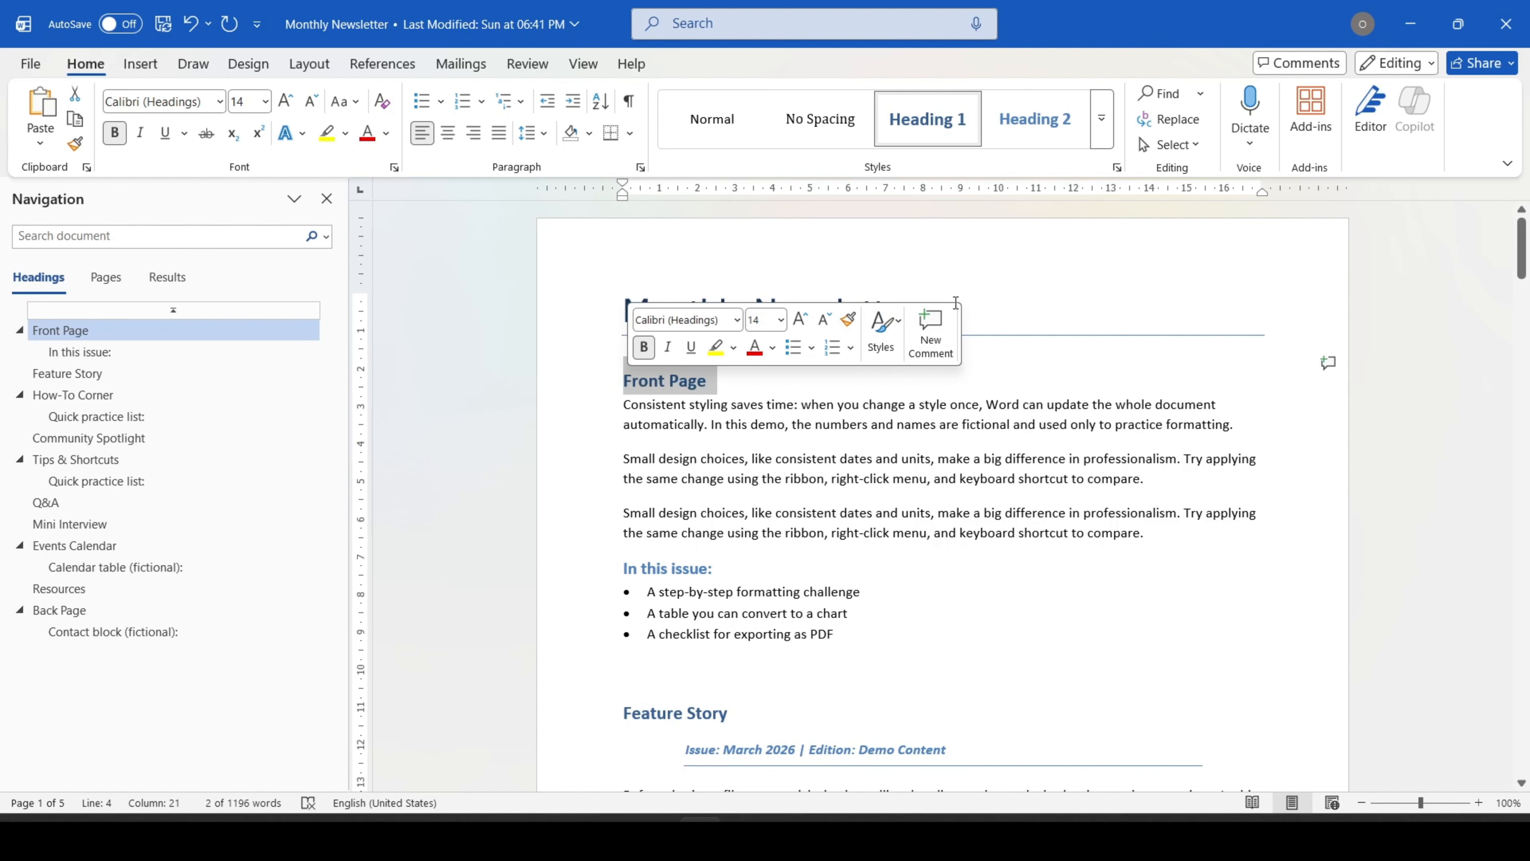
click(729, 380)
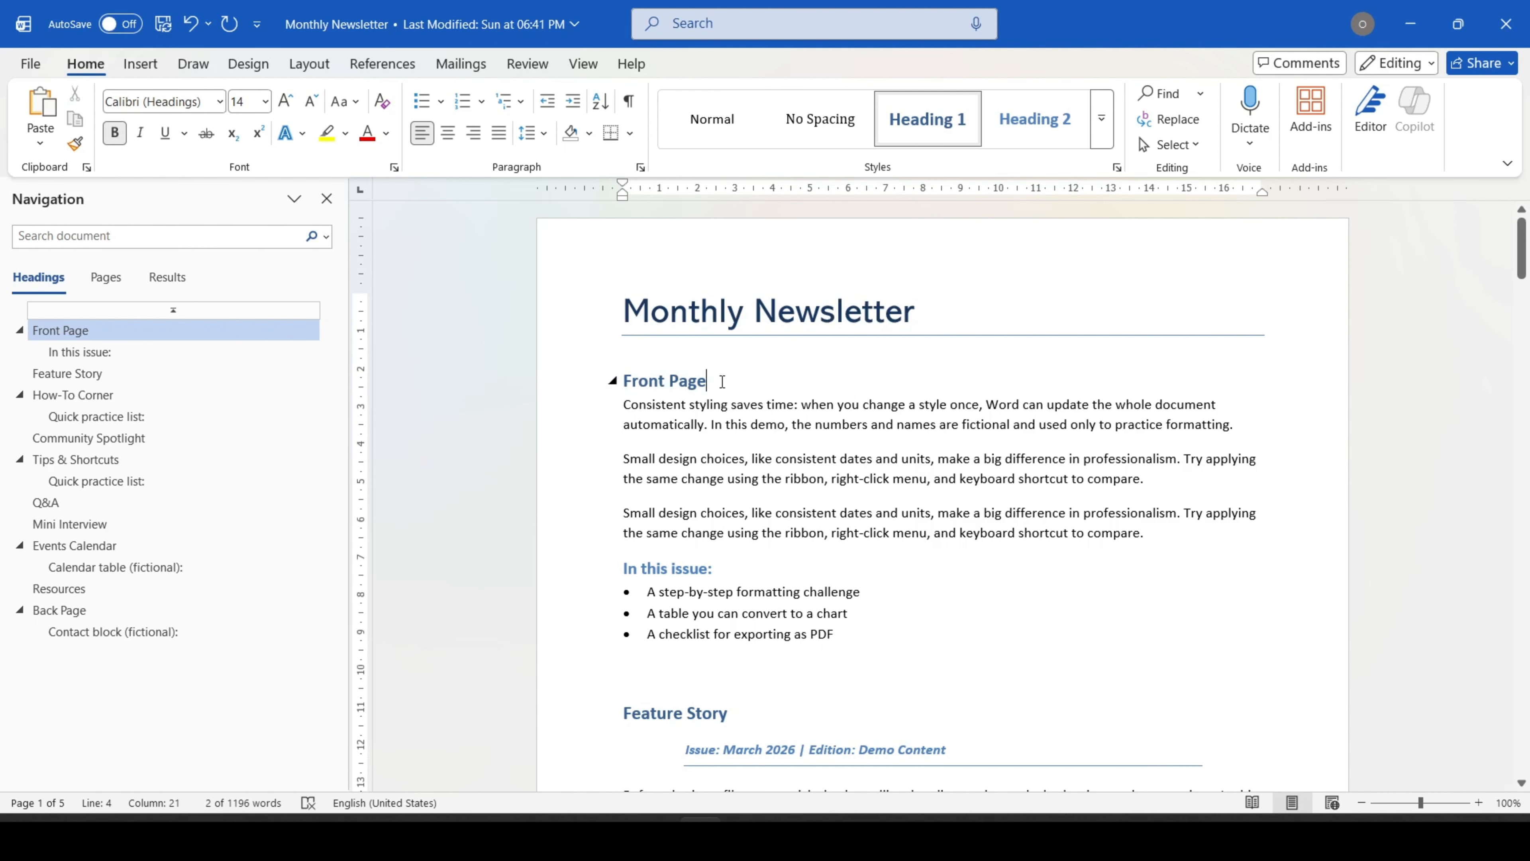
drag(721, 380, 630, 380)
right_click(641, 383)
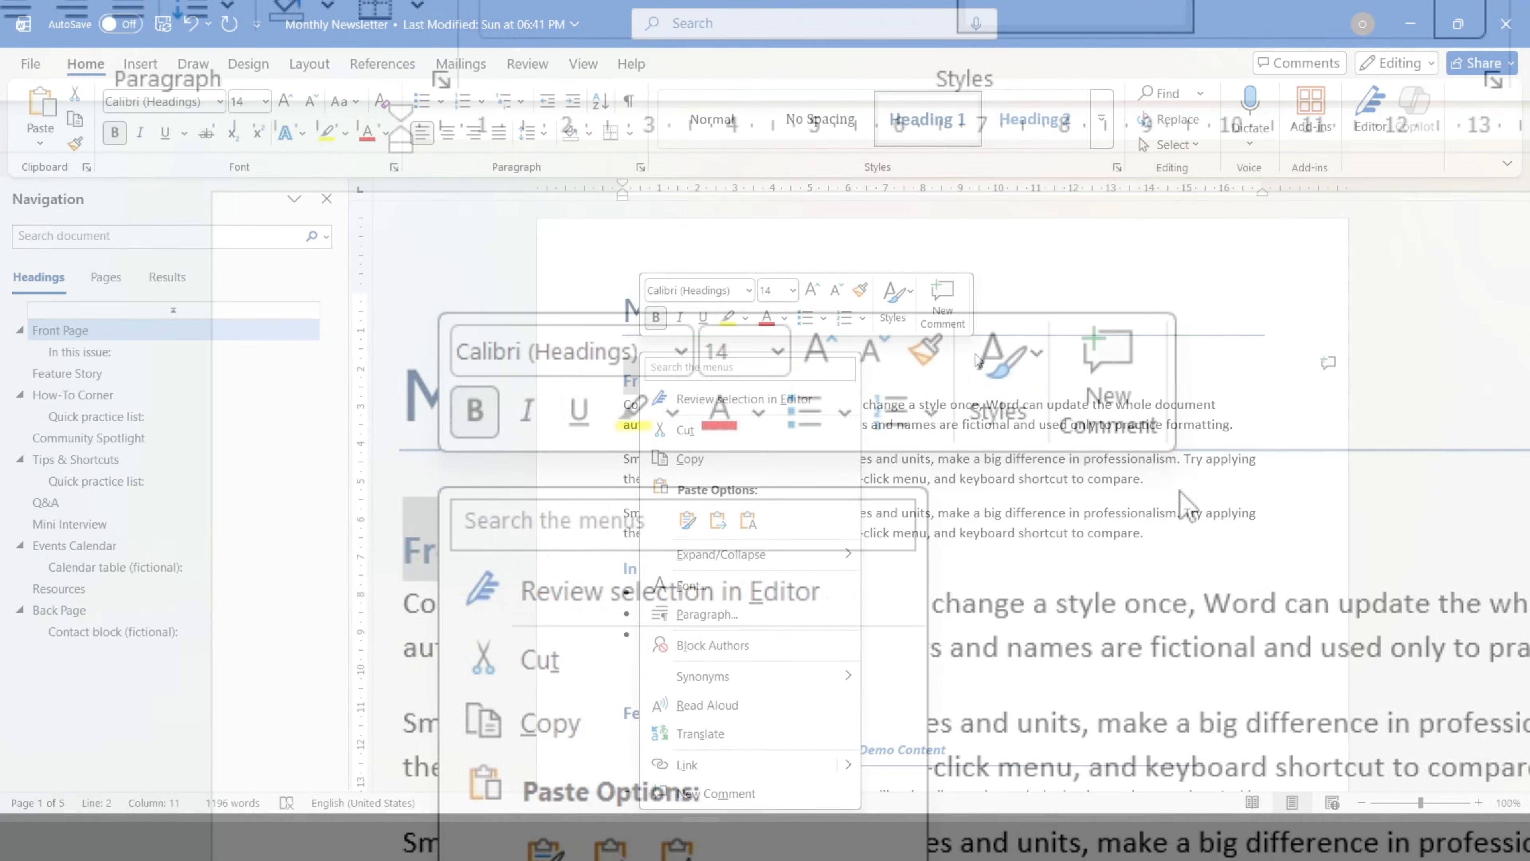
key(Escape)
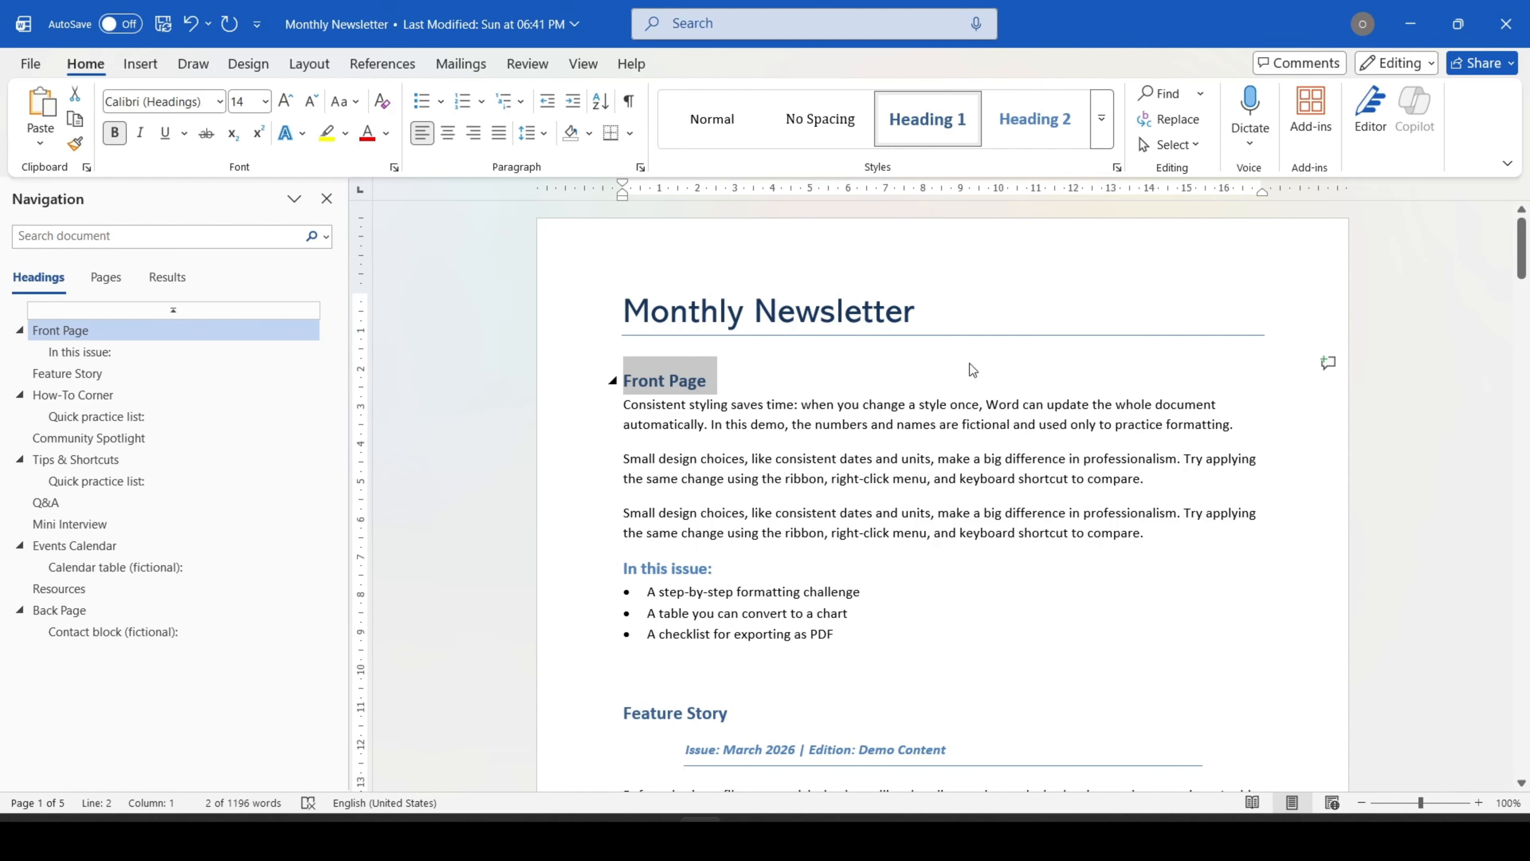
click(846, 458)
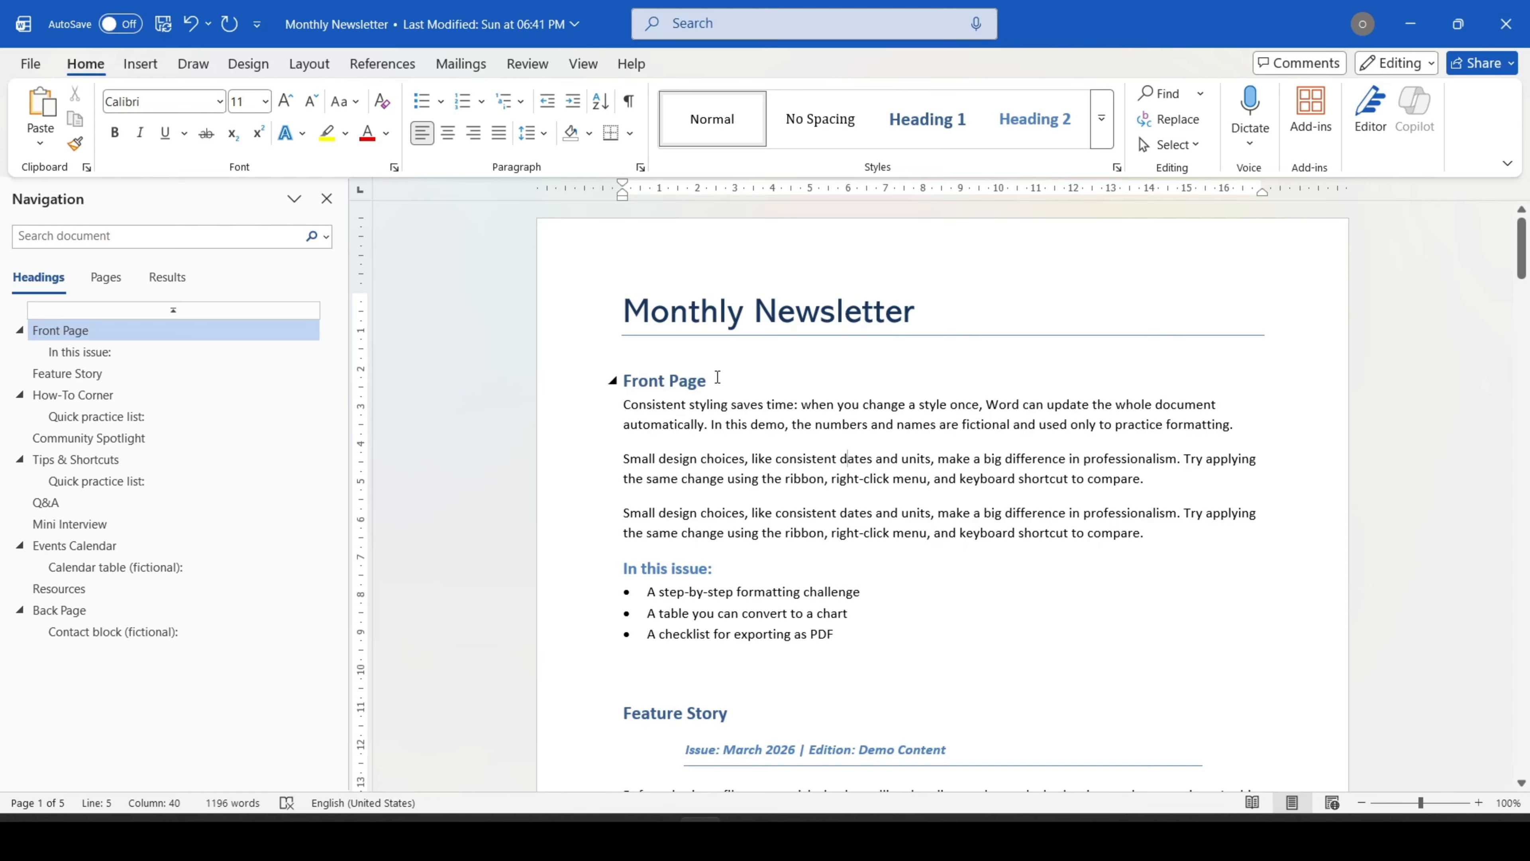
Step: Change the font of the "Front Page" heading to Bangers
drag(711, 380, 644, 386)
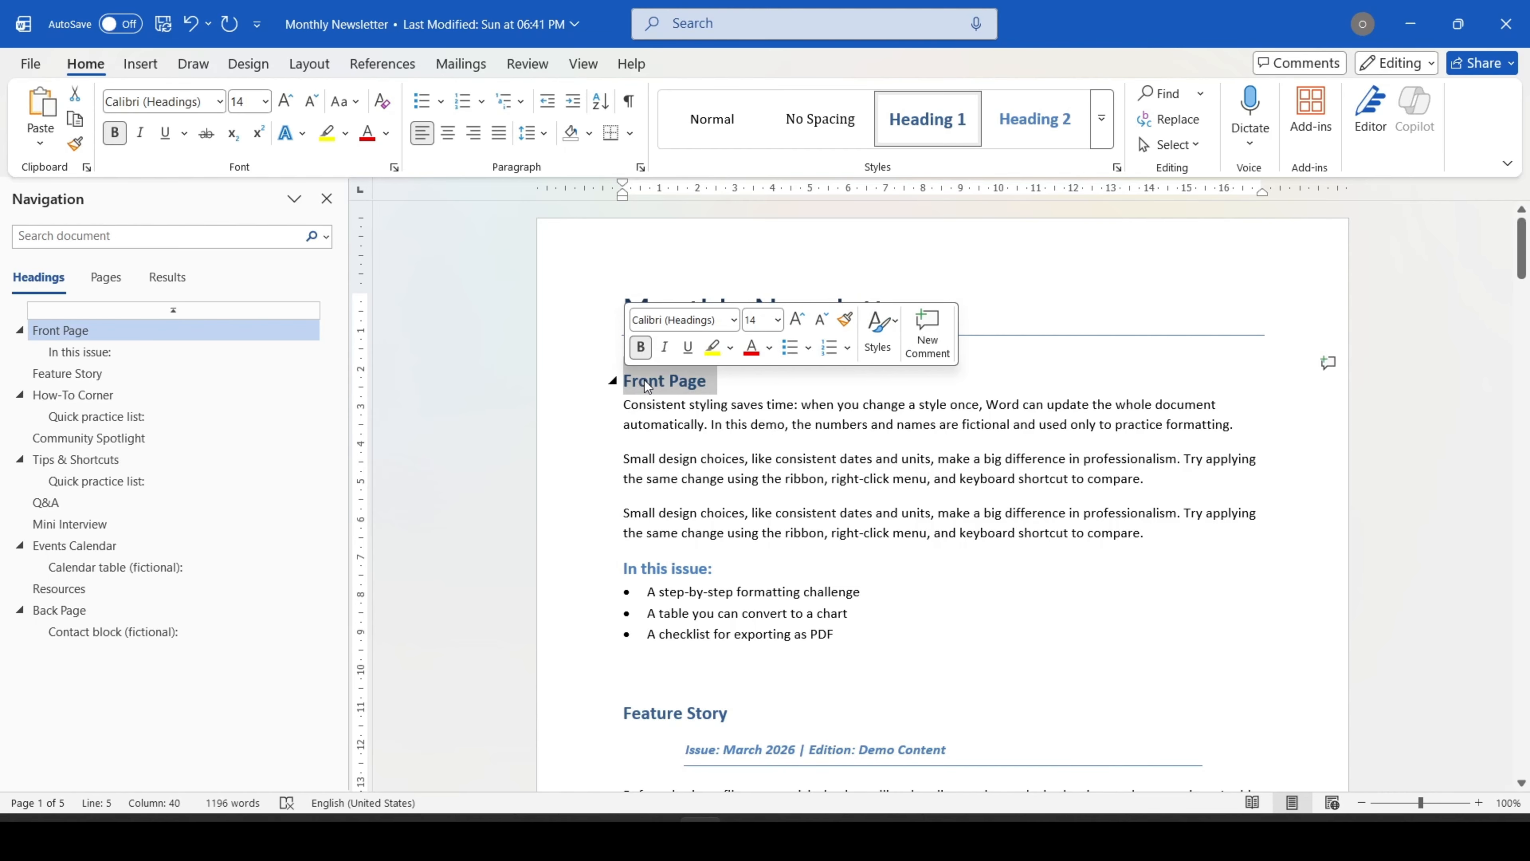
click(220, 104)
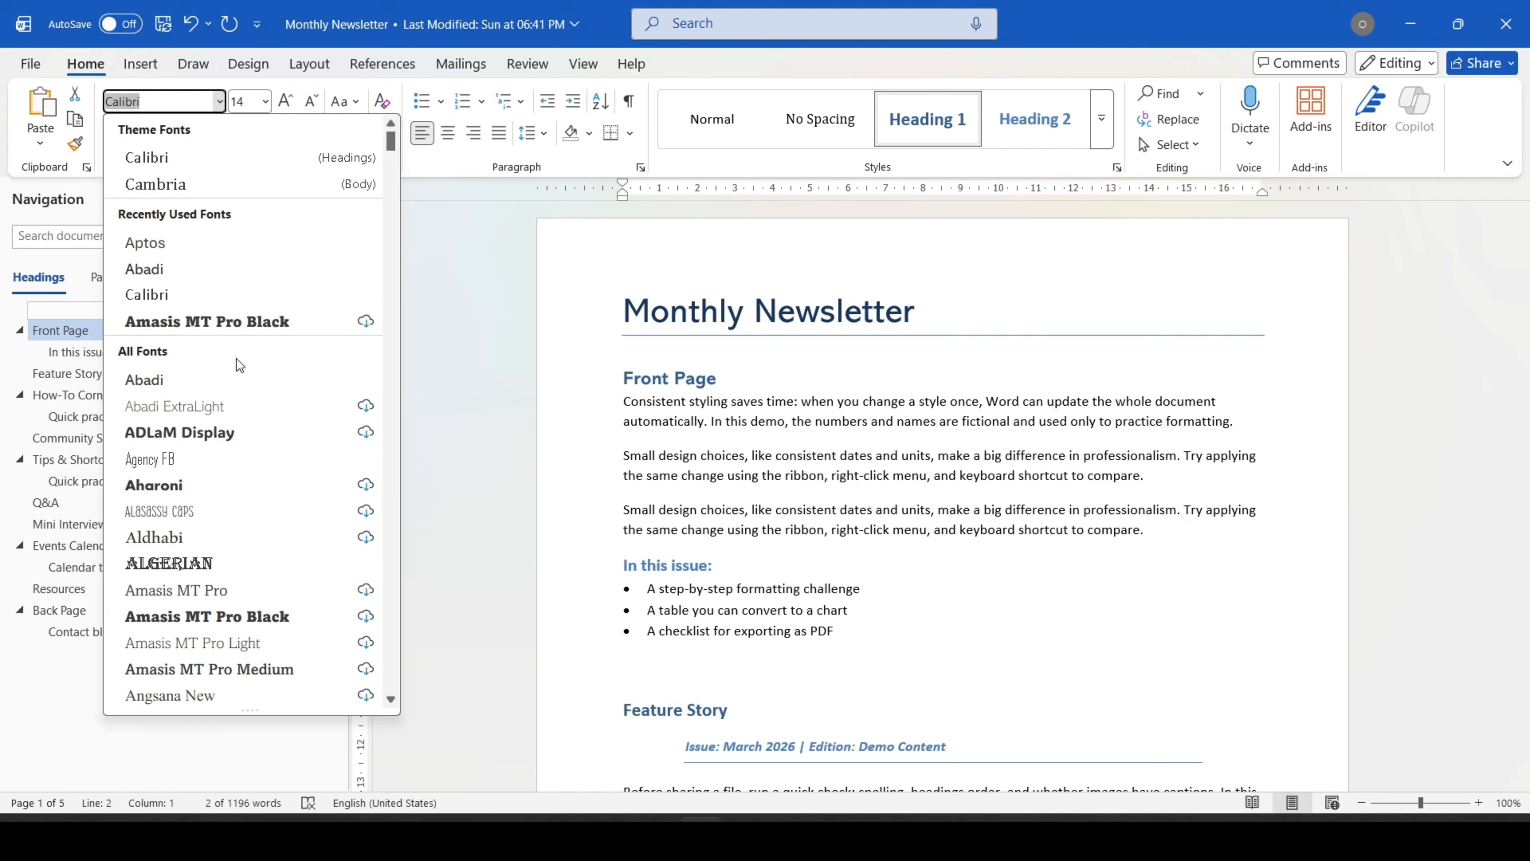
scroll(237, 359, down, 7)
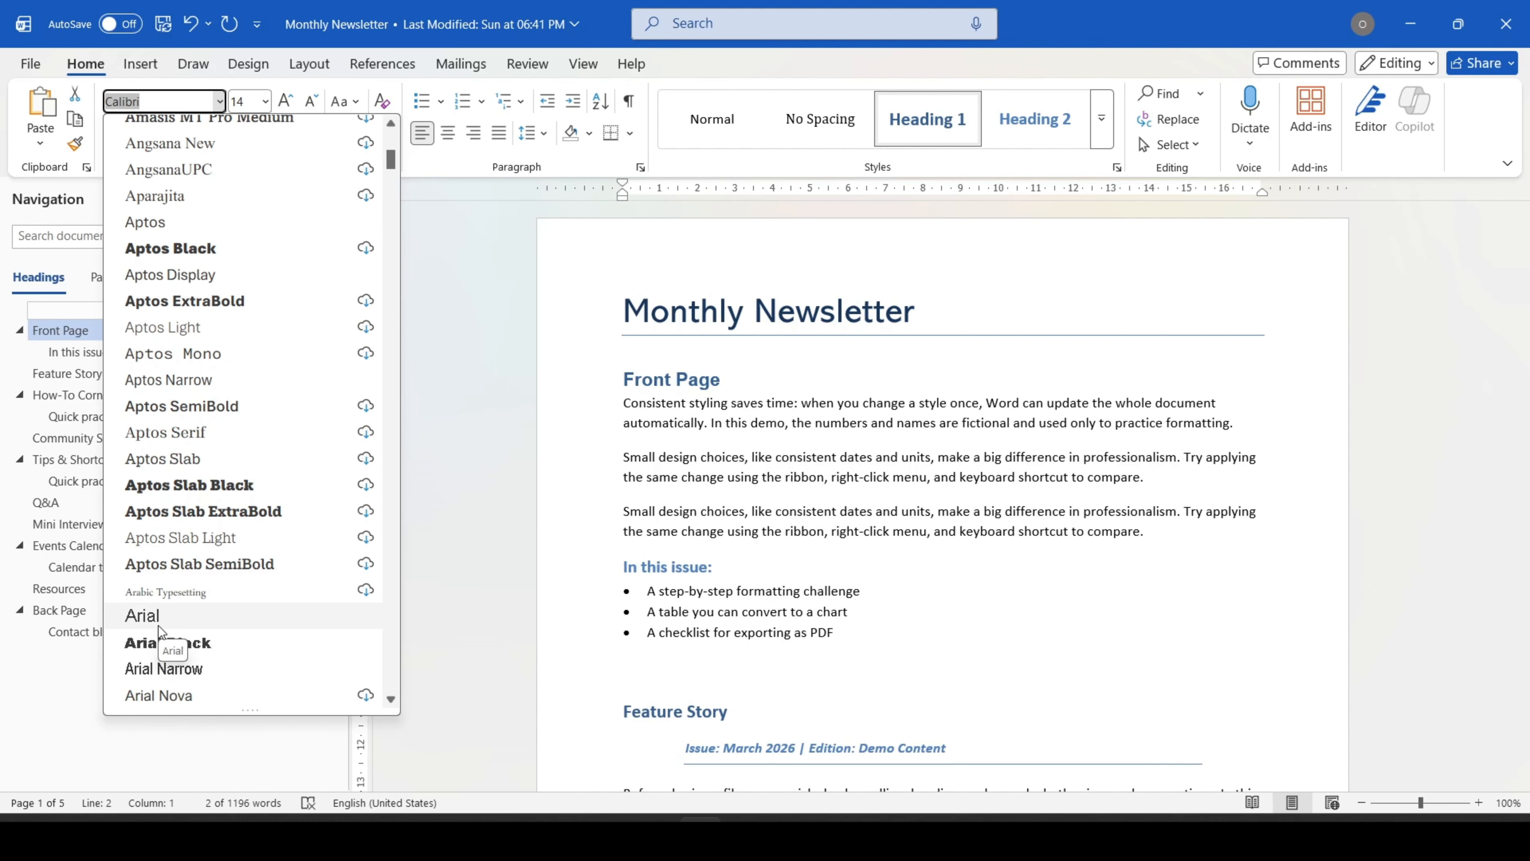
scroll(160, 630, down, 3)
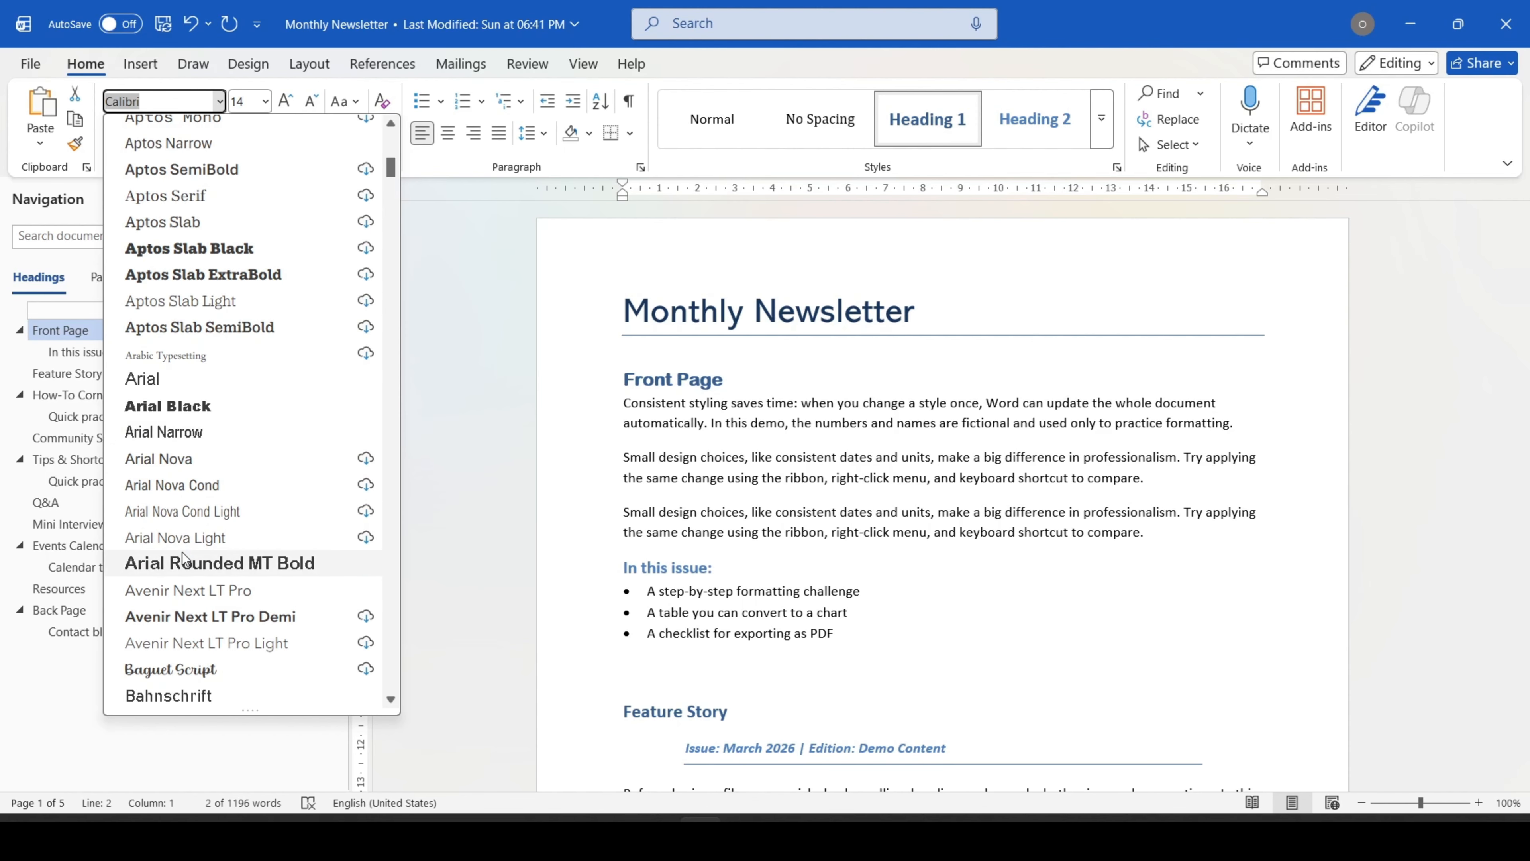
scroll(181, 590, down, 7)
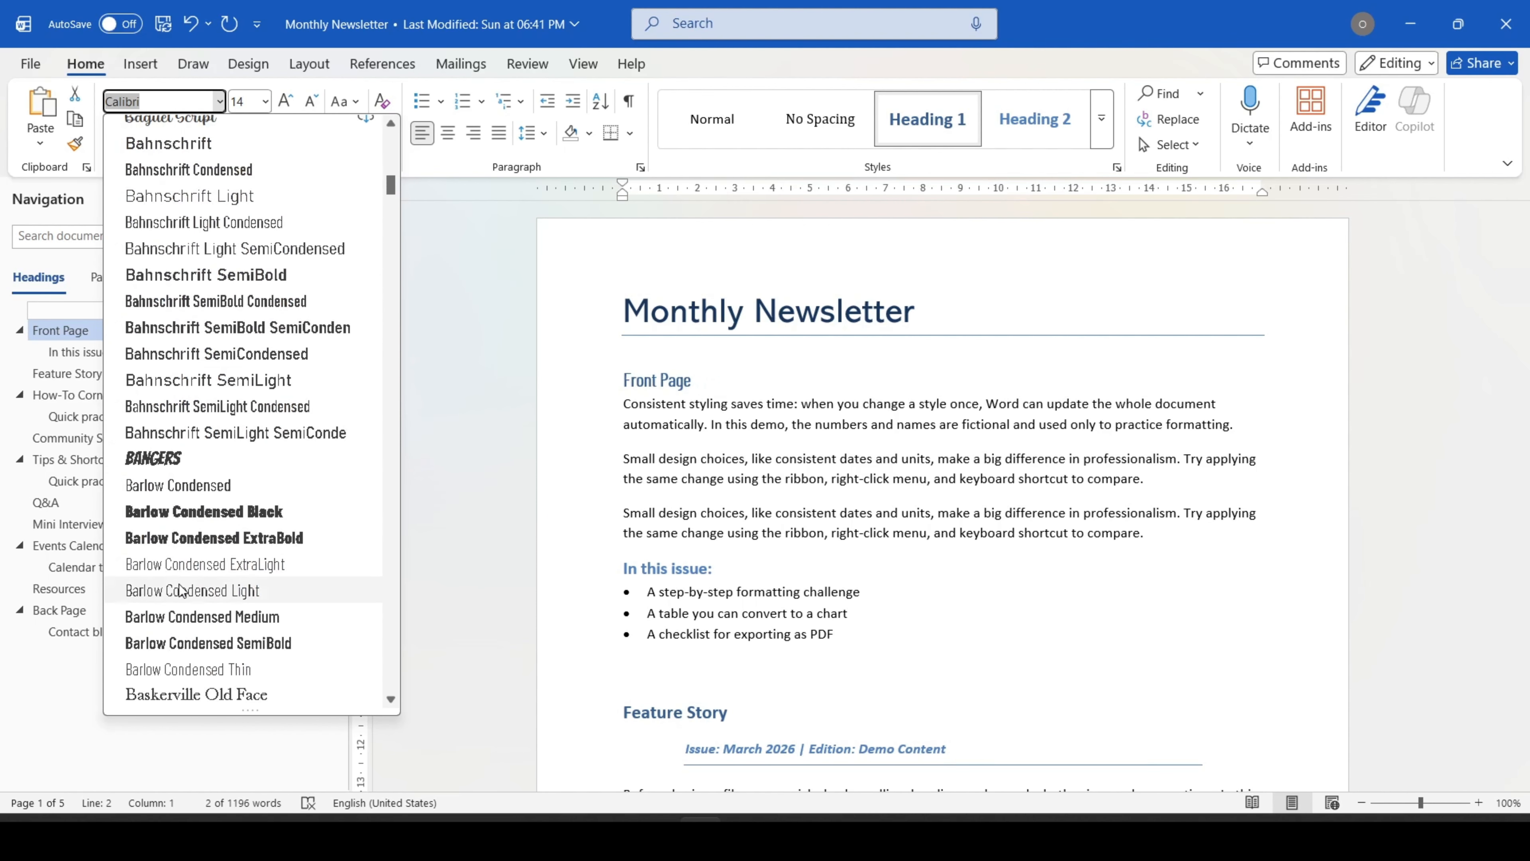
click(180, 463)
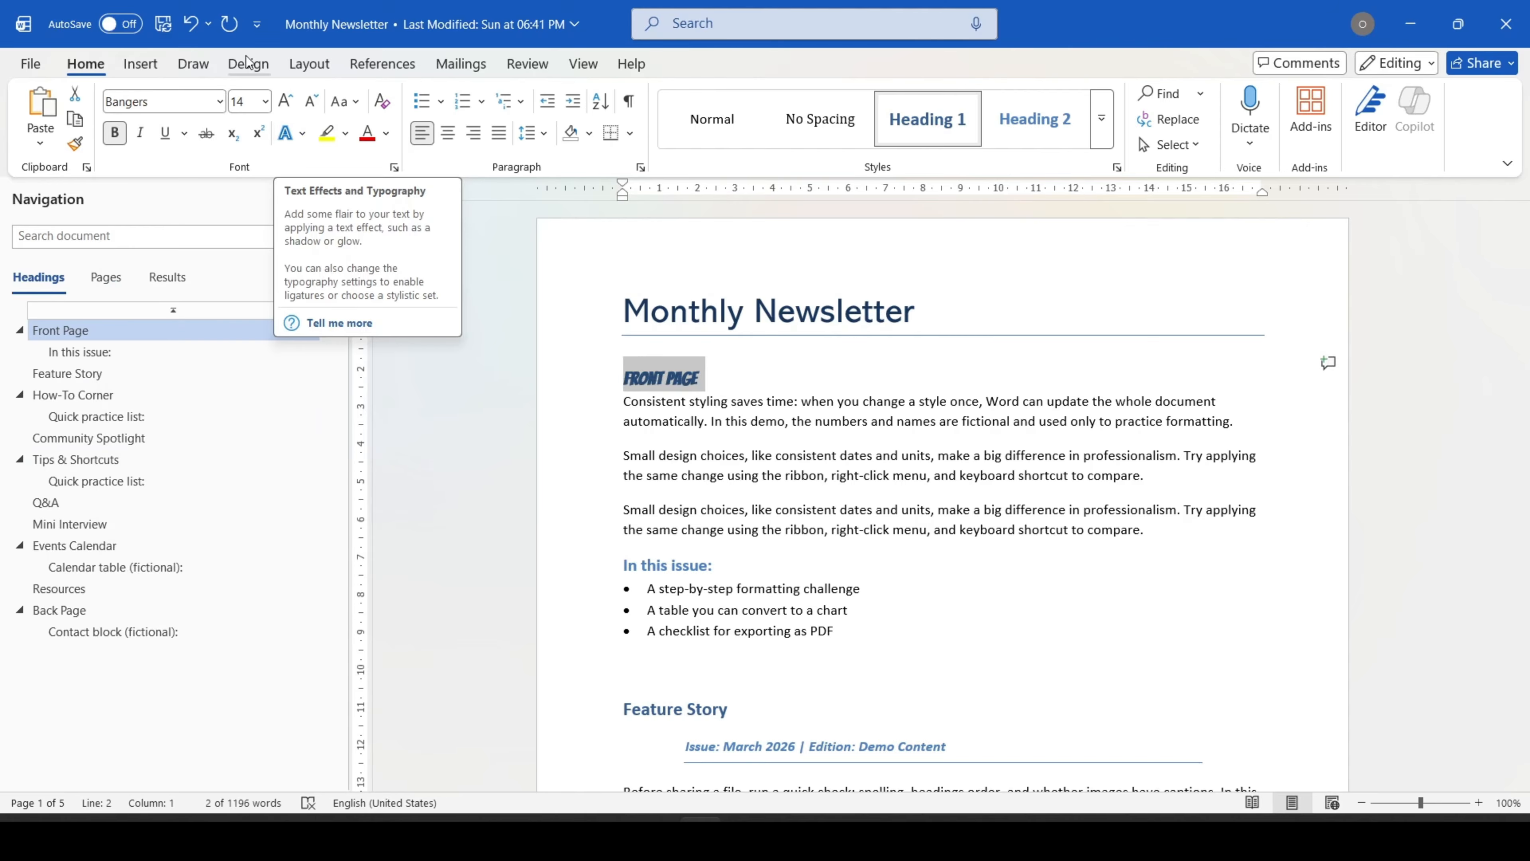
click(763, 374)
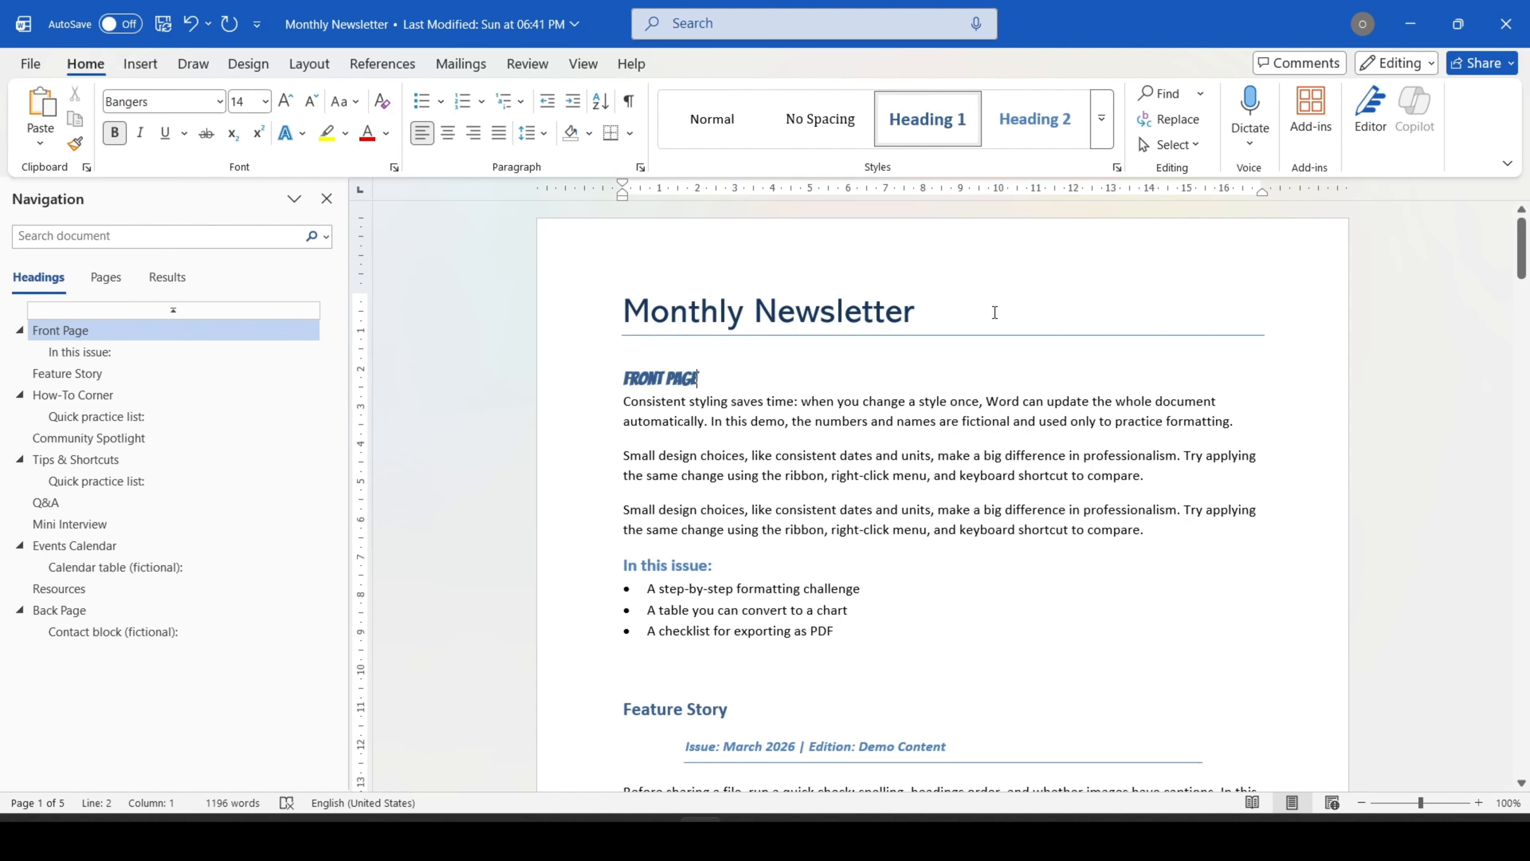
Step: Set the font size of the "Monthly Newsletter" title to 48
drag(945, 315, 620, 314)
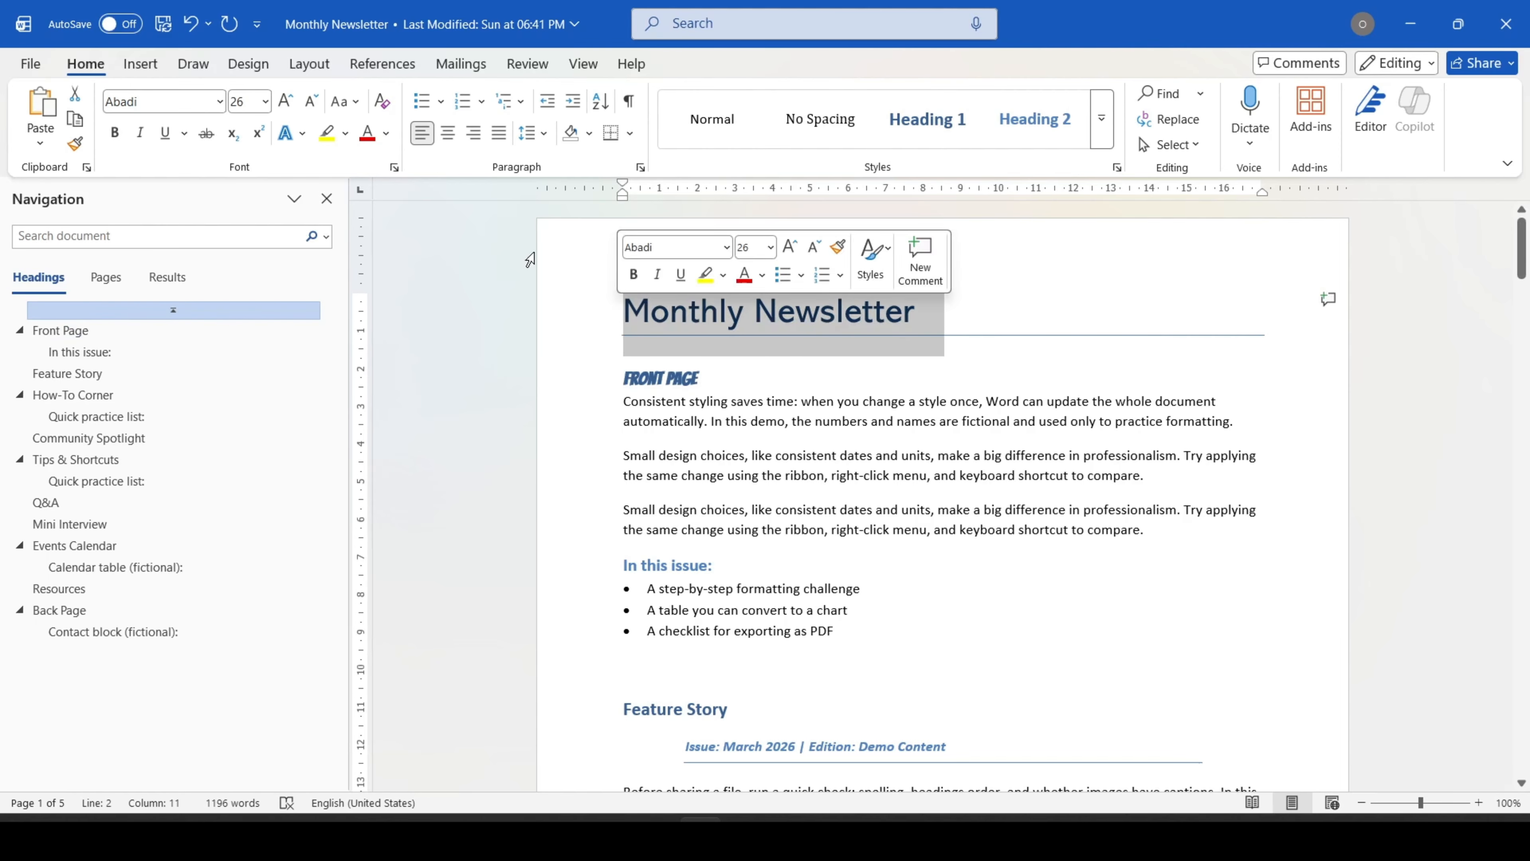
click(268, 106)
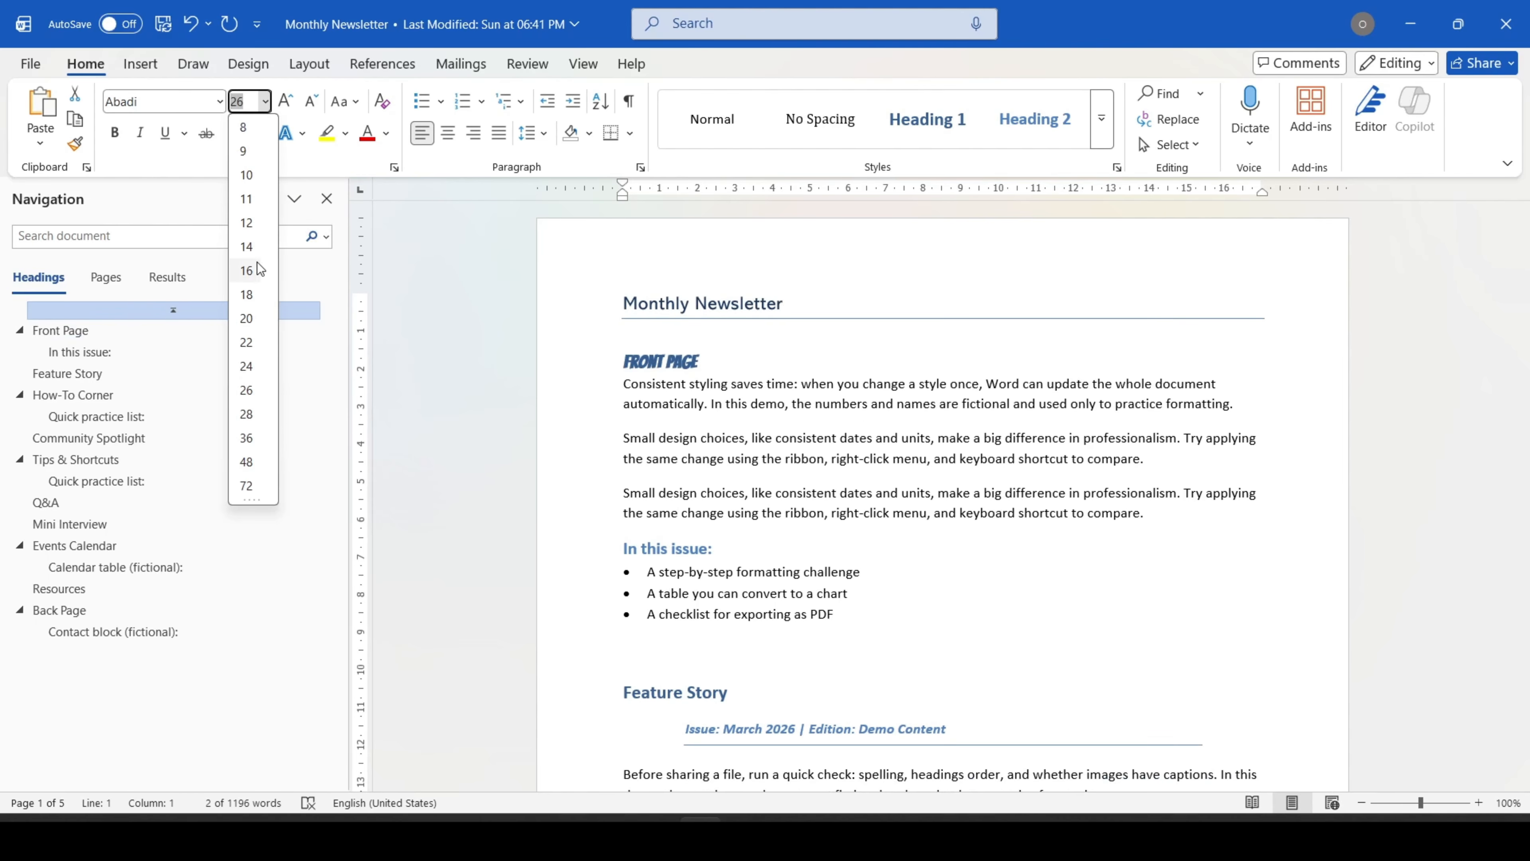
click(246, 462)
click(1121, 451)
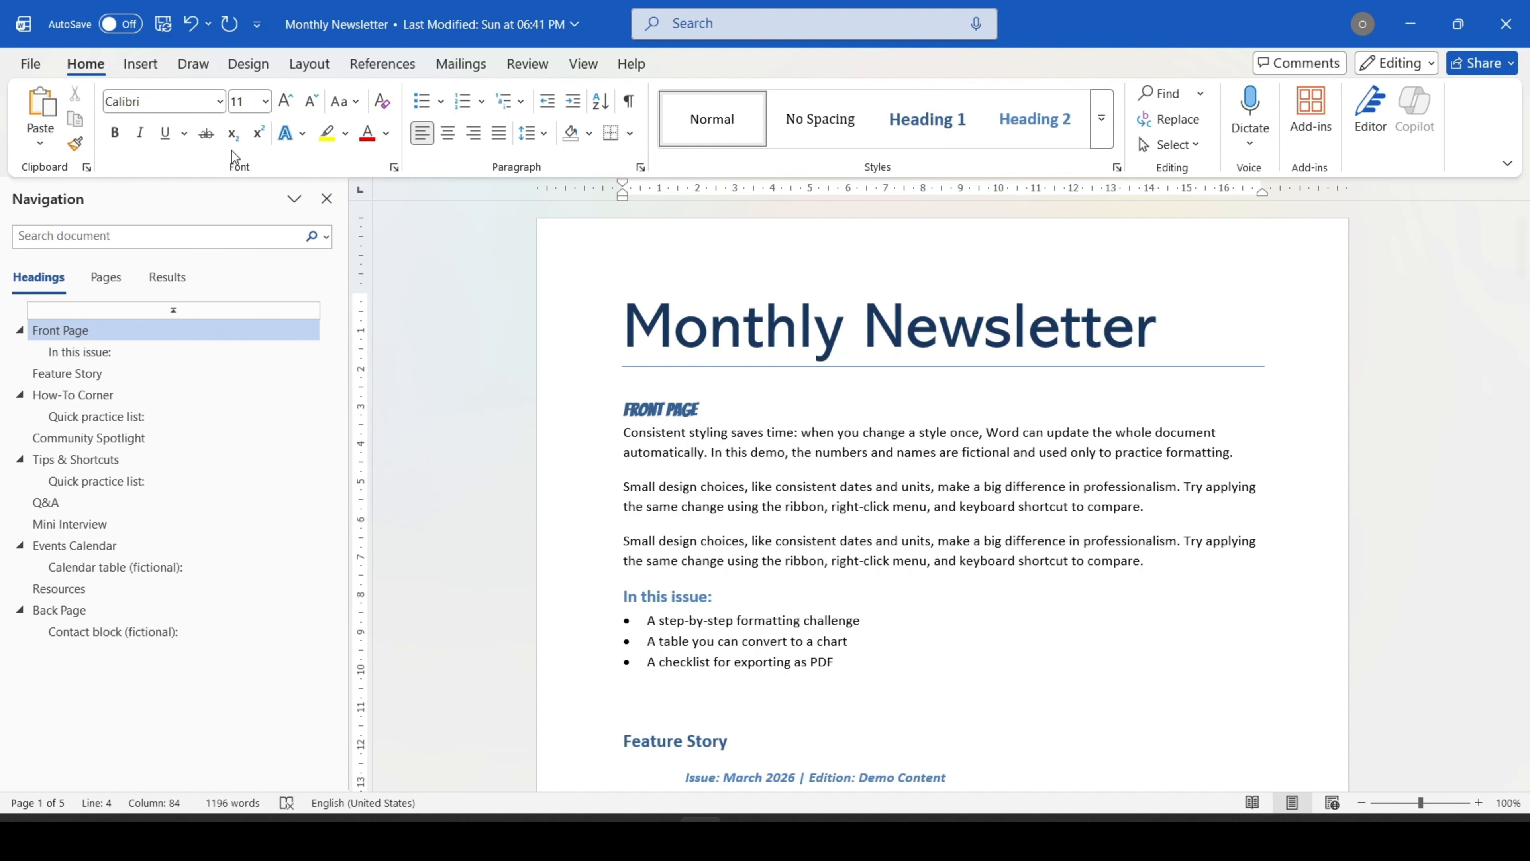
Step: Enlarge the "Monthly Newsletter" title's font in increments up to size 180
drag(1171, 345, 668, 327)
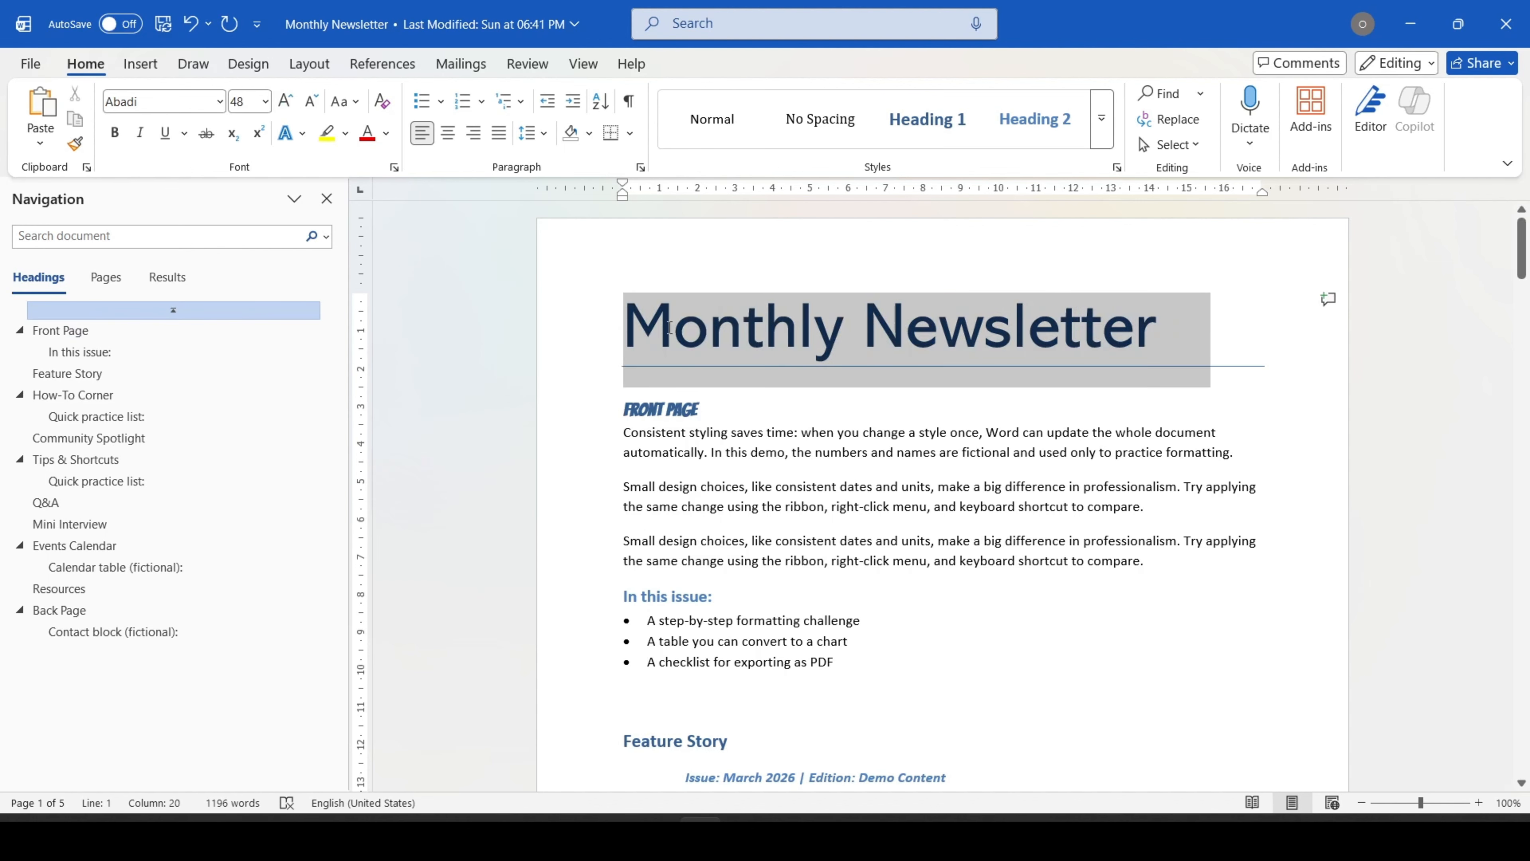
click(286, 102)
click(286, 103)
click(287, 102)
click(287, 103)
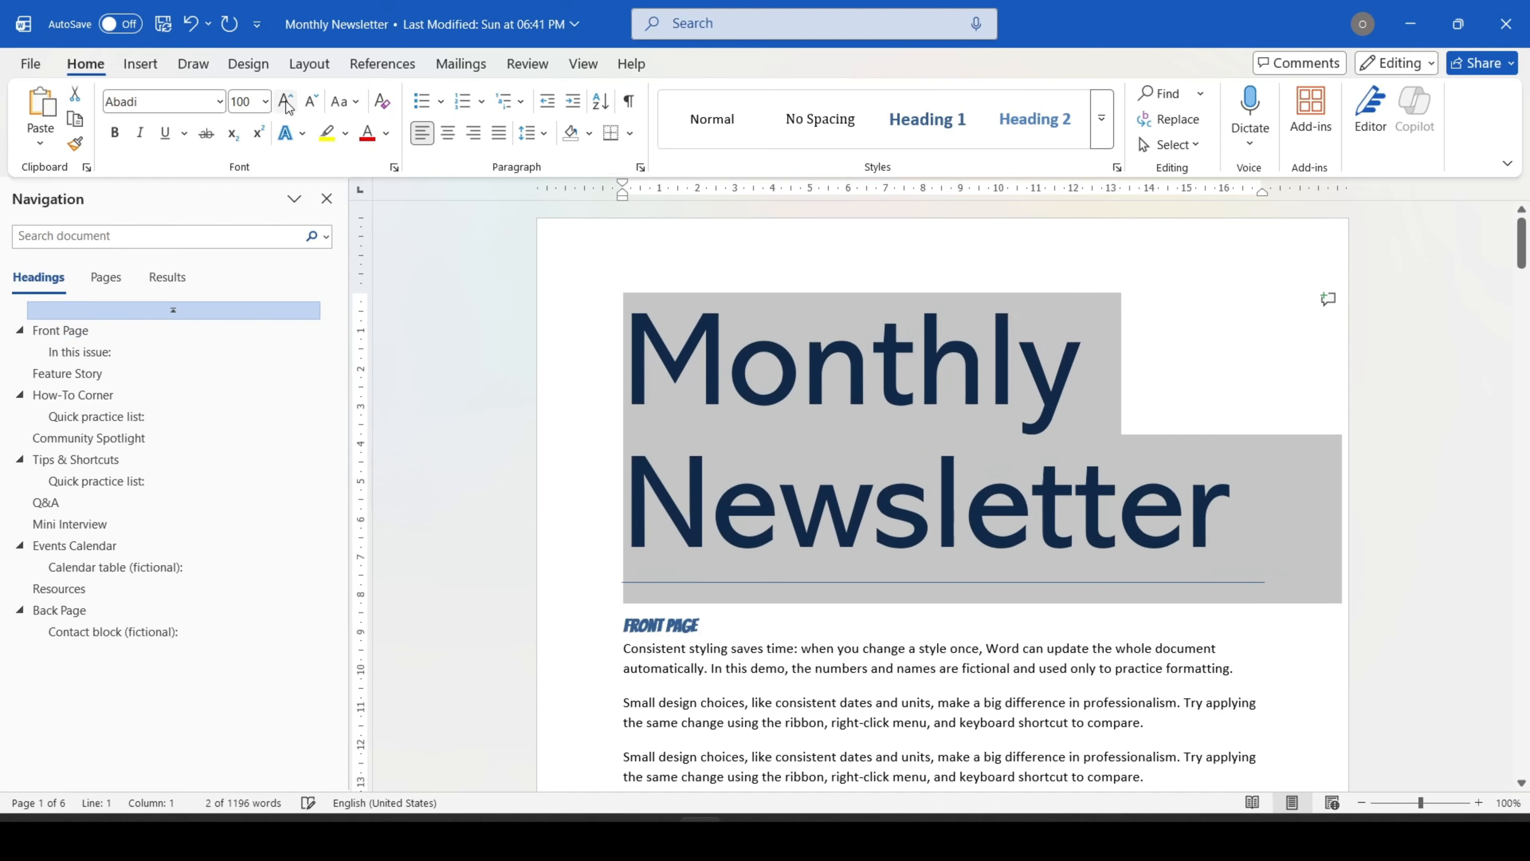
click(287, 103)
click(286, 102)
click(287, 102)
click(286, 102)
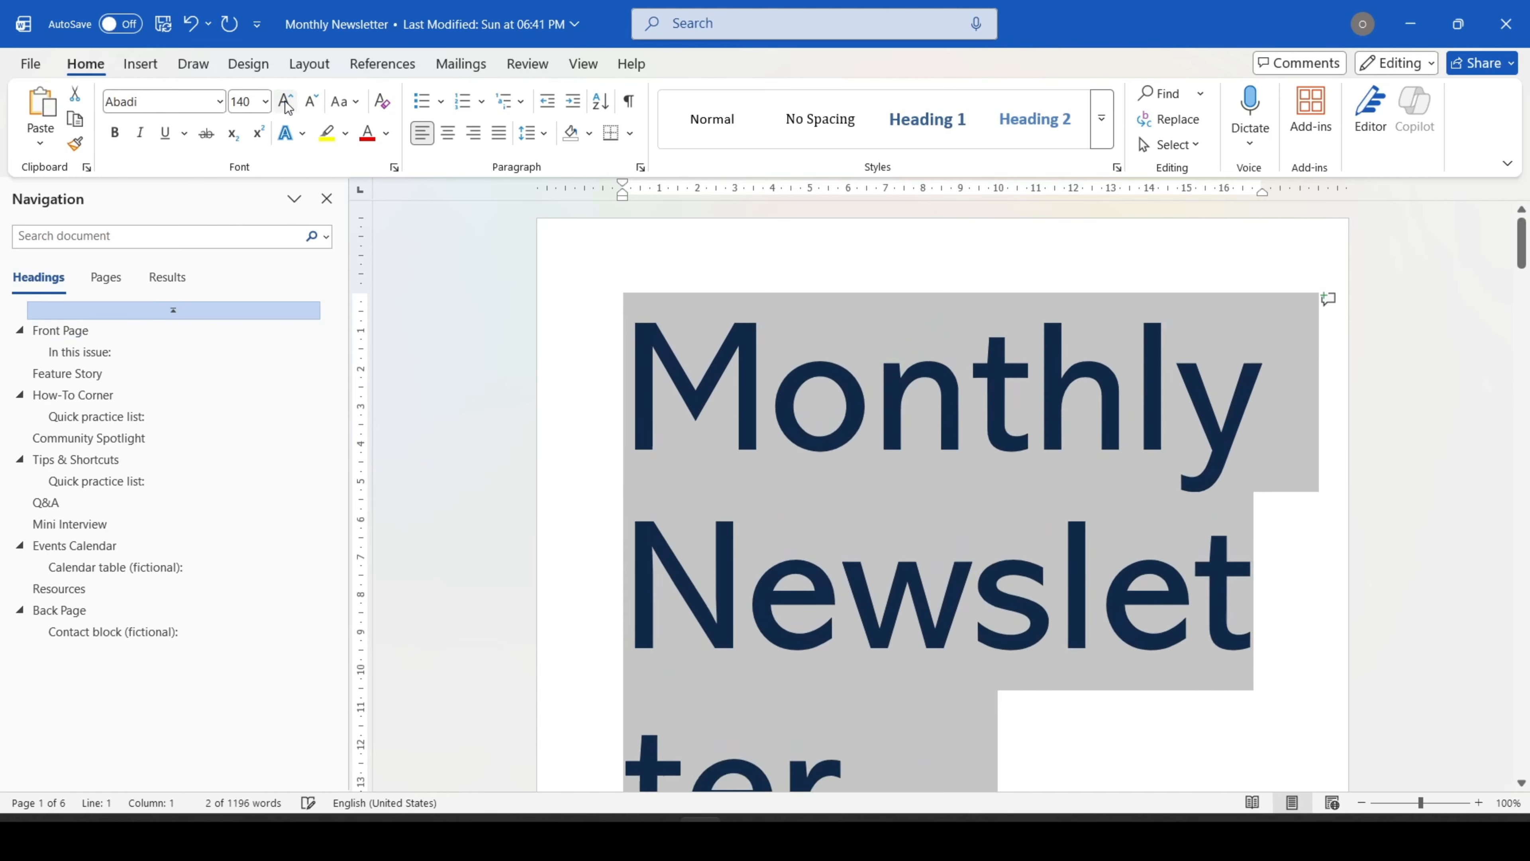
click(287, 102)
click(287, 102)
click(287, 102)
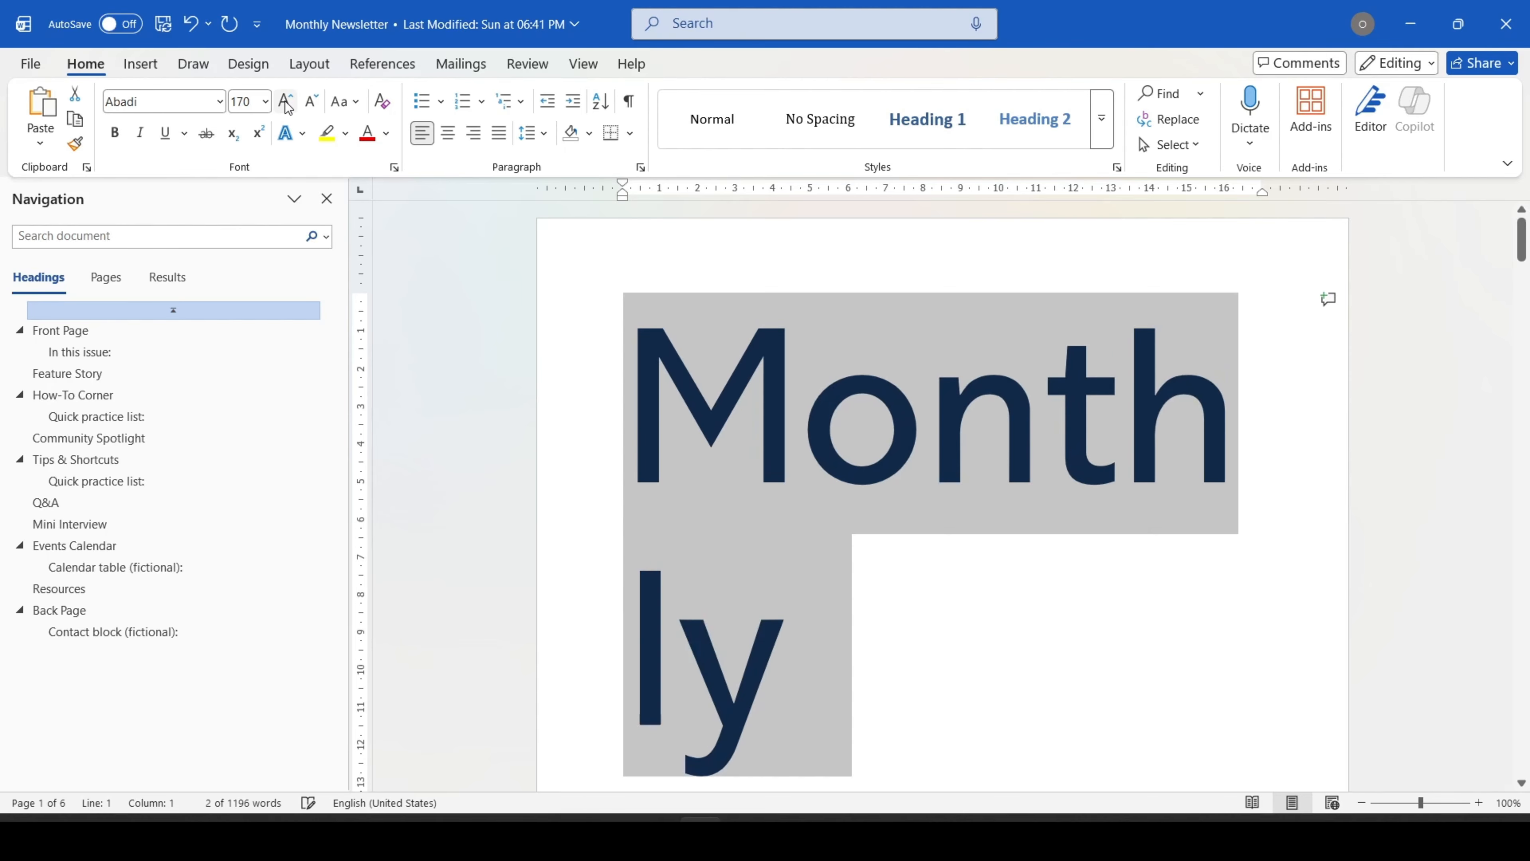
click(287, 103)
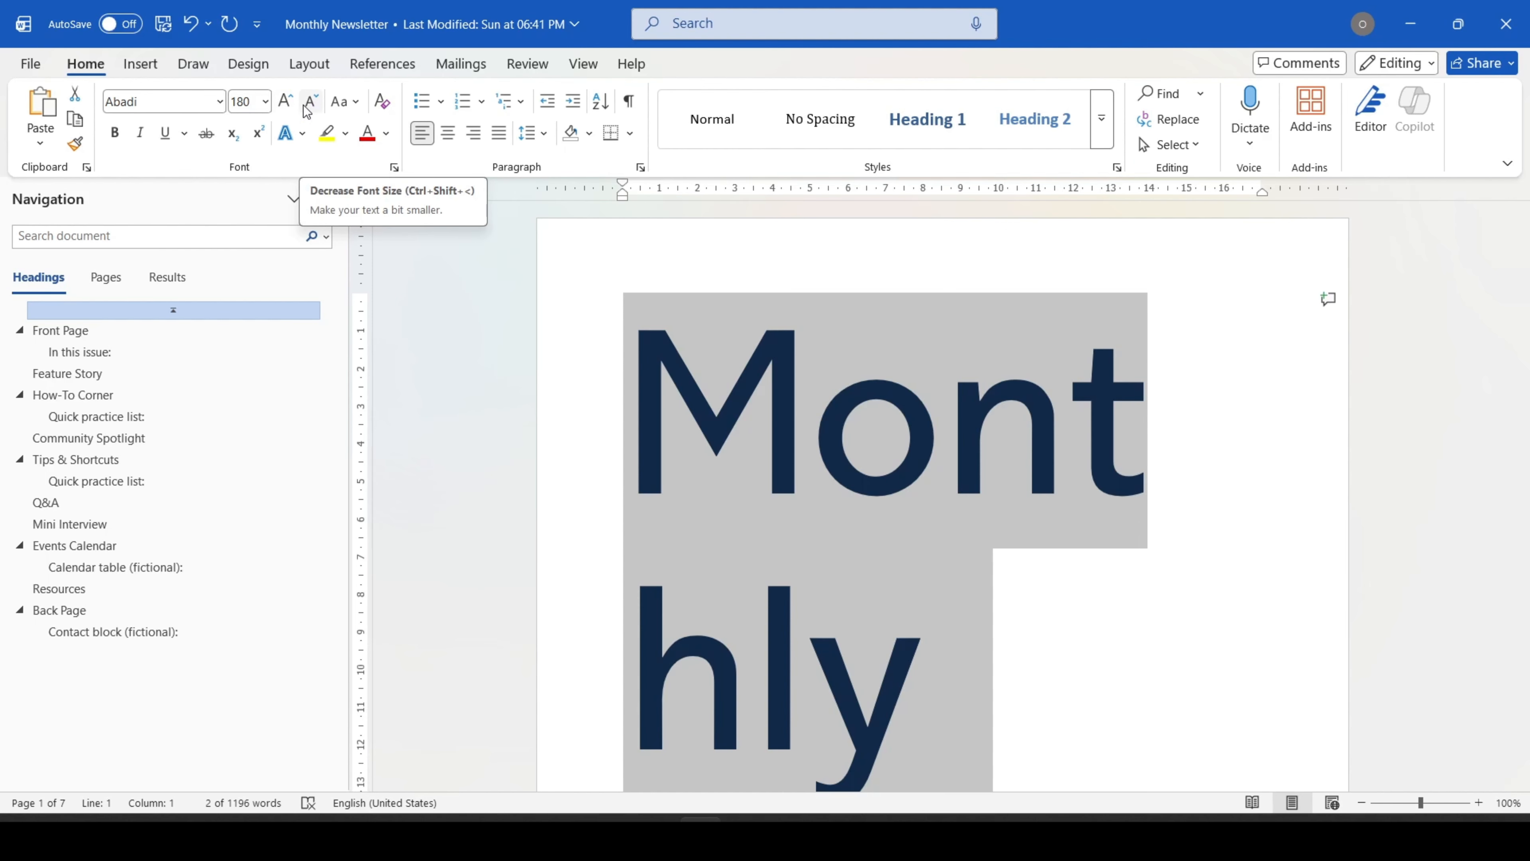
Step: Shrink the "Monthly Newsletter" title's font in increments down to size 26
click(309, 104)
click(309, 104)
click(309, 104)
click(310, 104)
click(309, 104)
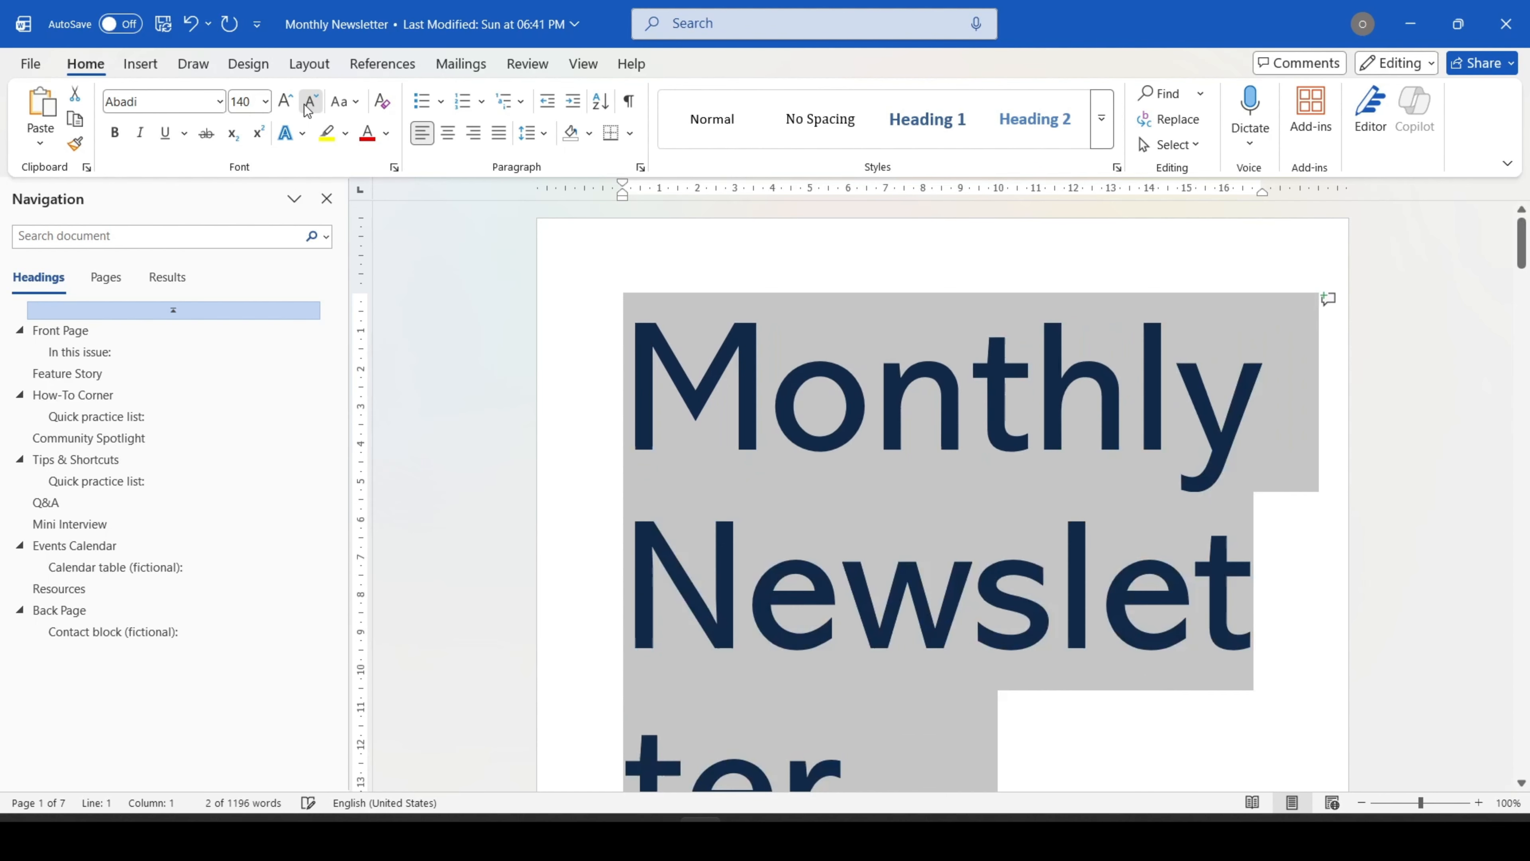
click(309, 104)
click(310, 104)
click(309, 104)
click(309, 104)
click(309, 104)
click(310, 104)
click(310, 104)
click(309, 104)
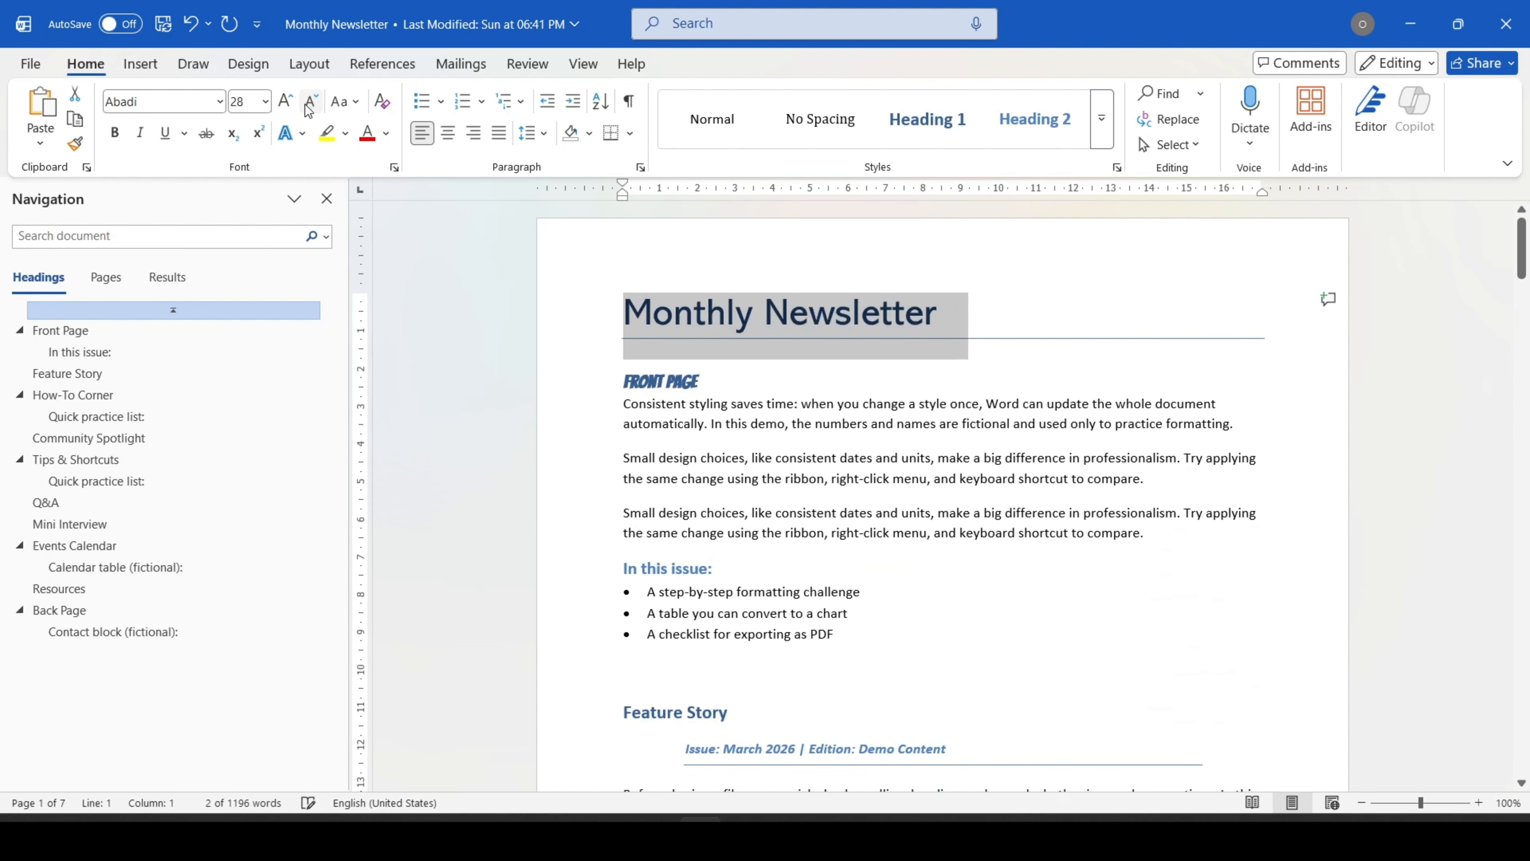
click(309, 104)
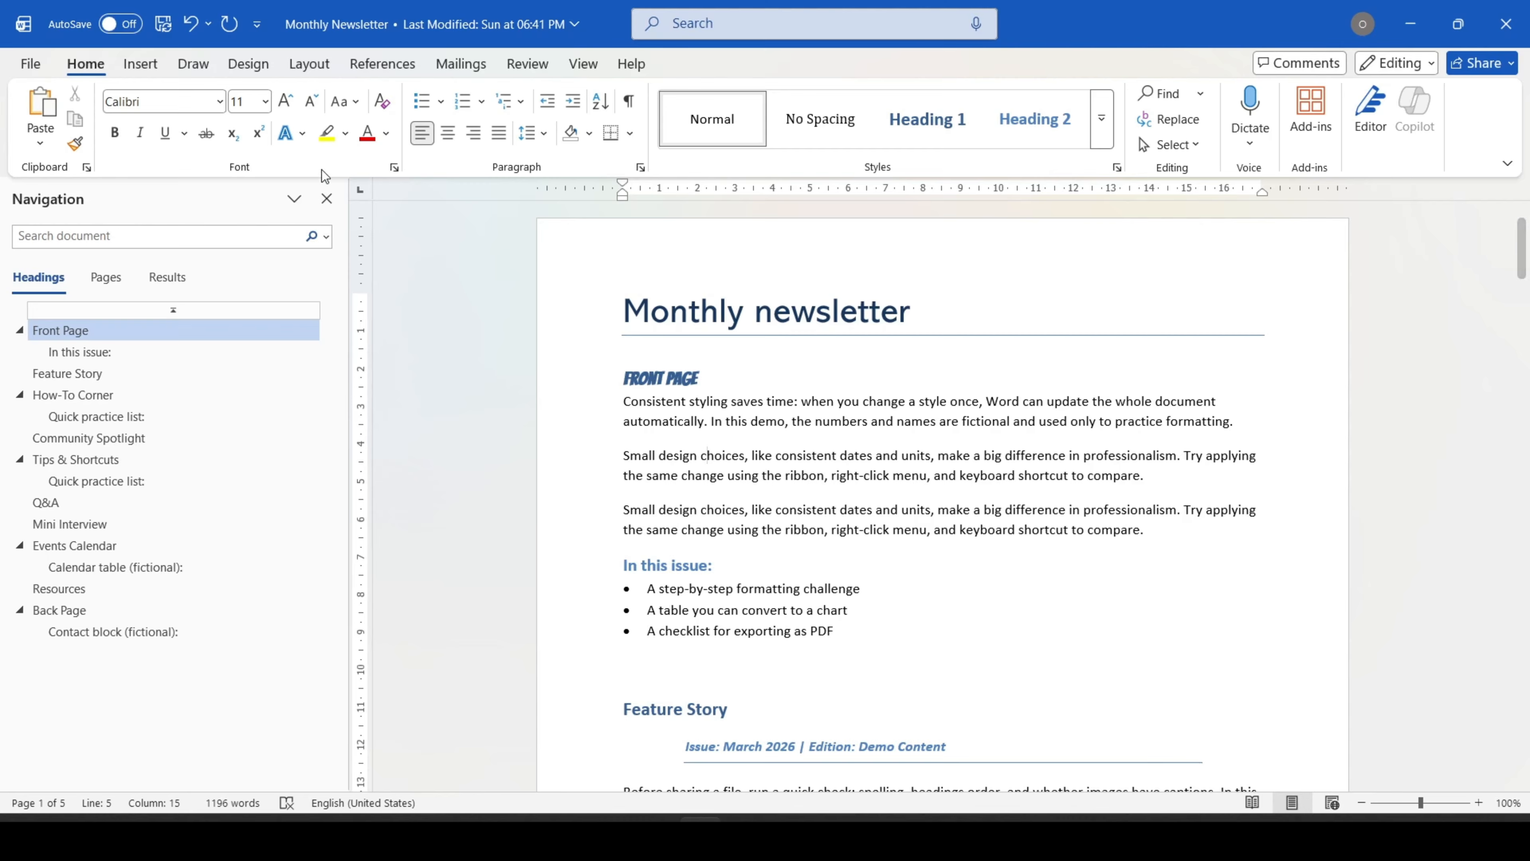
Step: Replace the lowercase "n" in the title with a capital "N" so it reads "Monthly Newsletter"
click(351, 110)
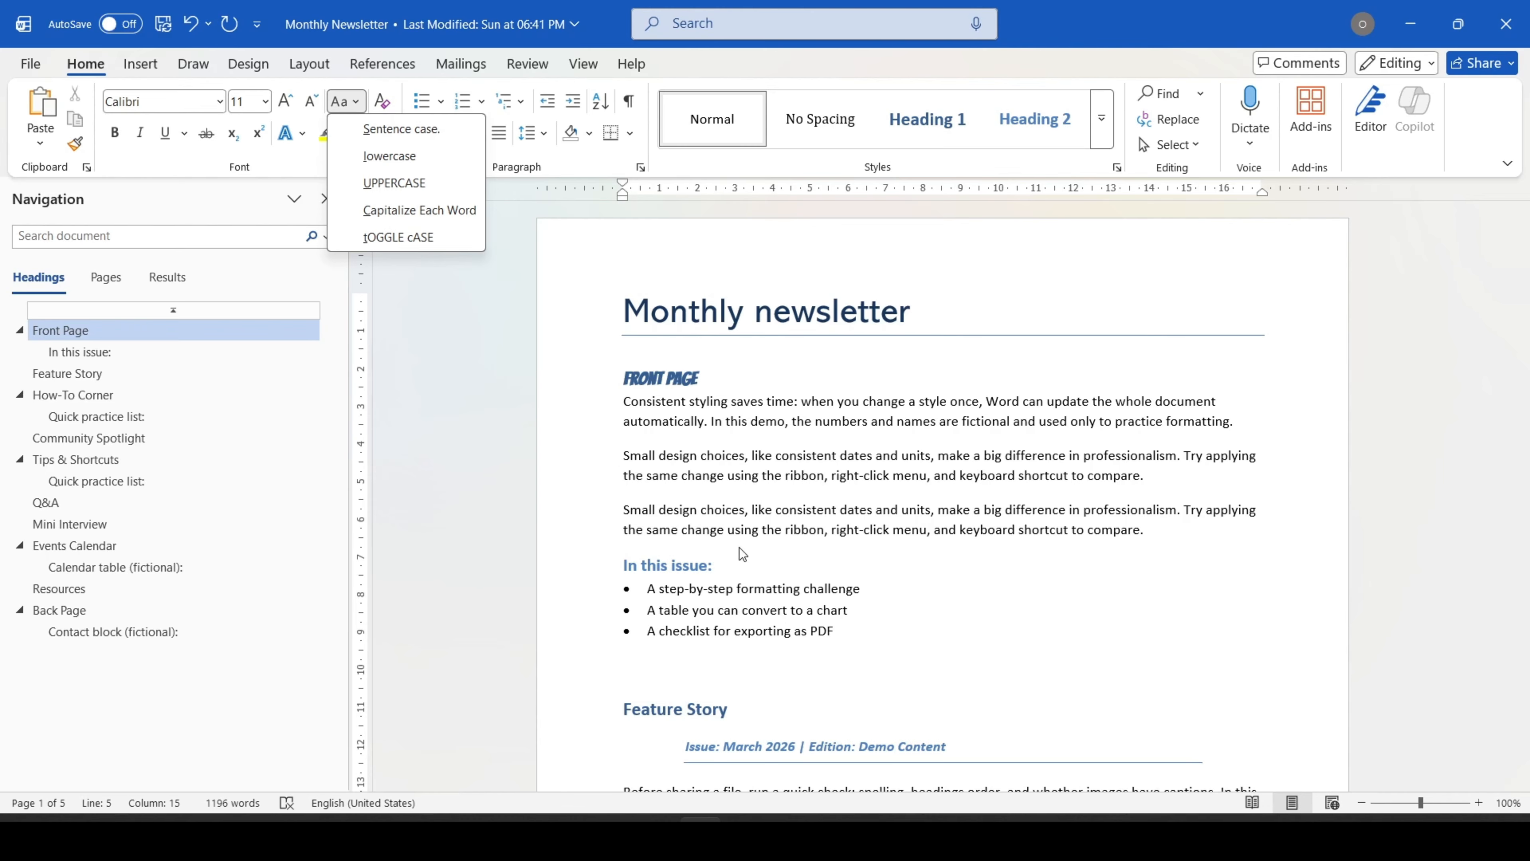
click(781, 591)
click(773, 312)
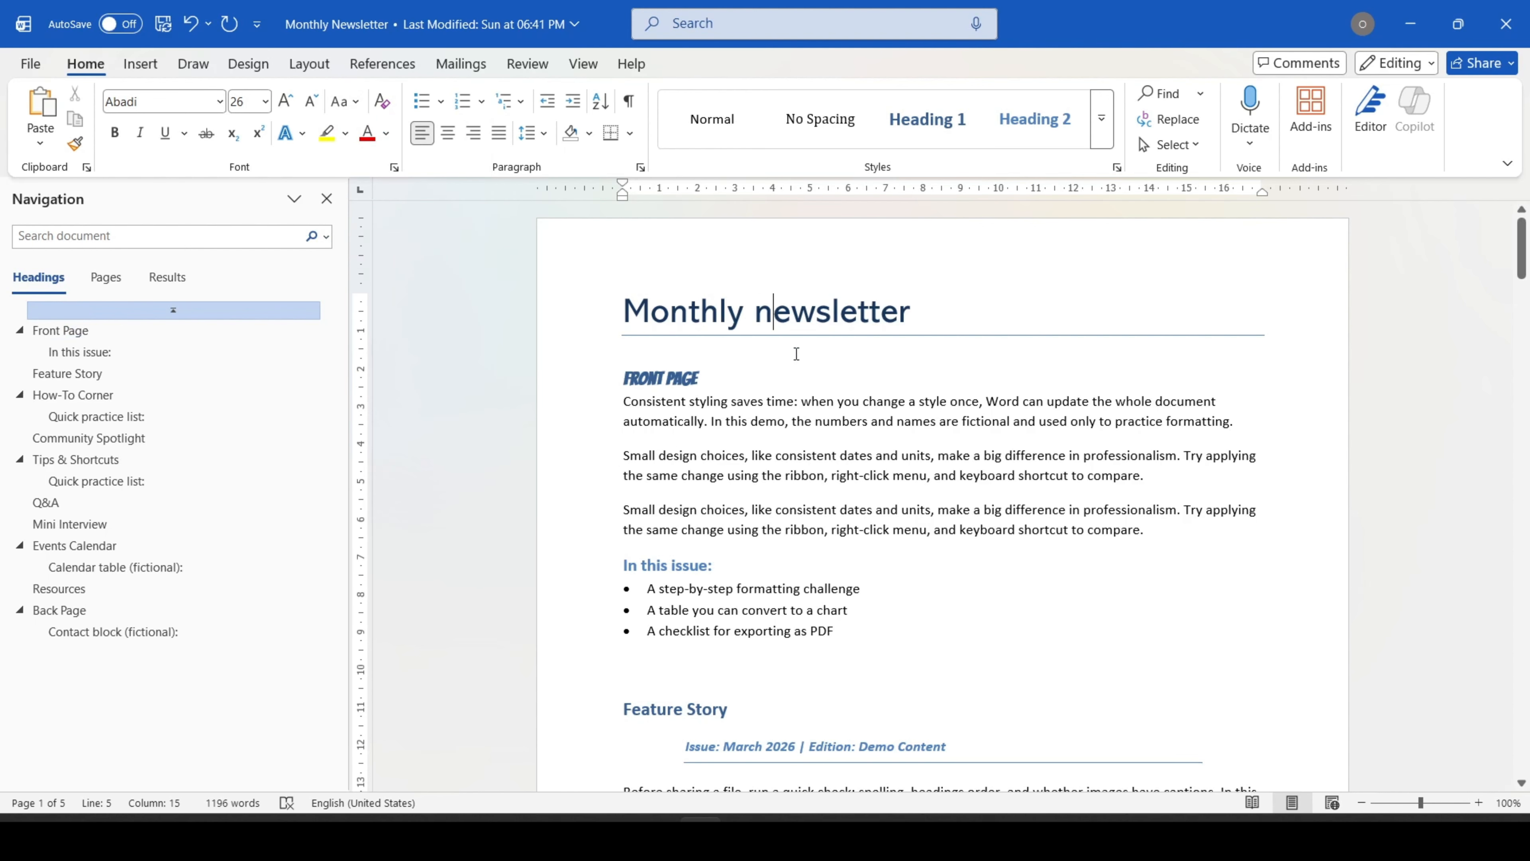
key(BackSpace)
text(N)
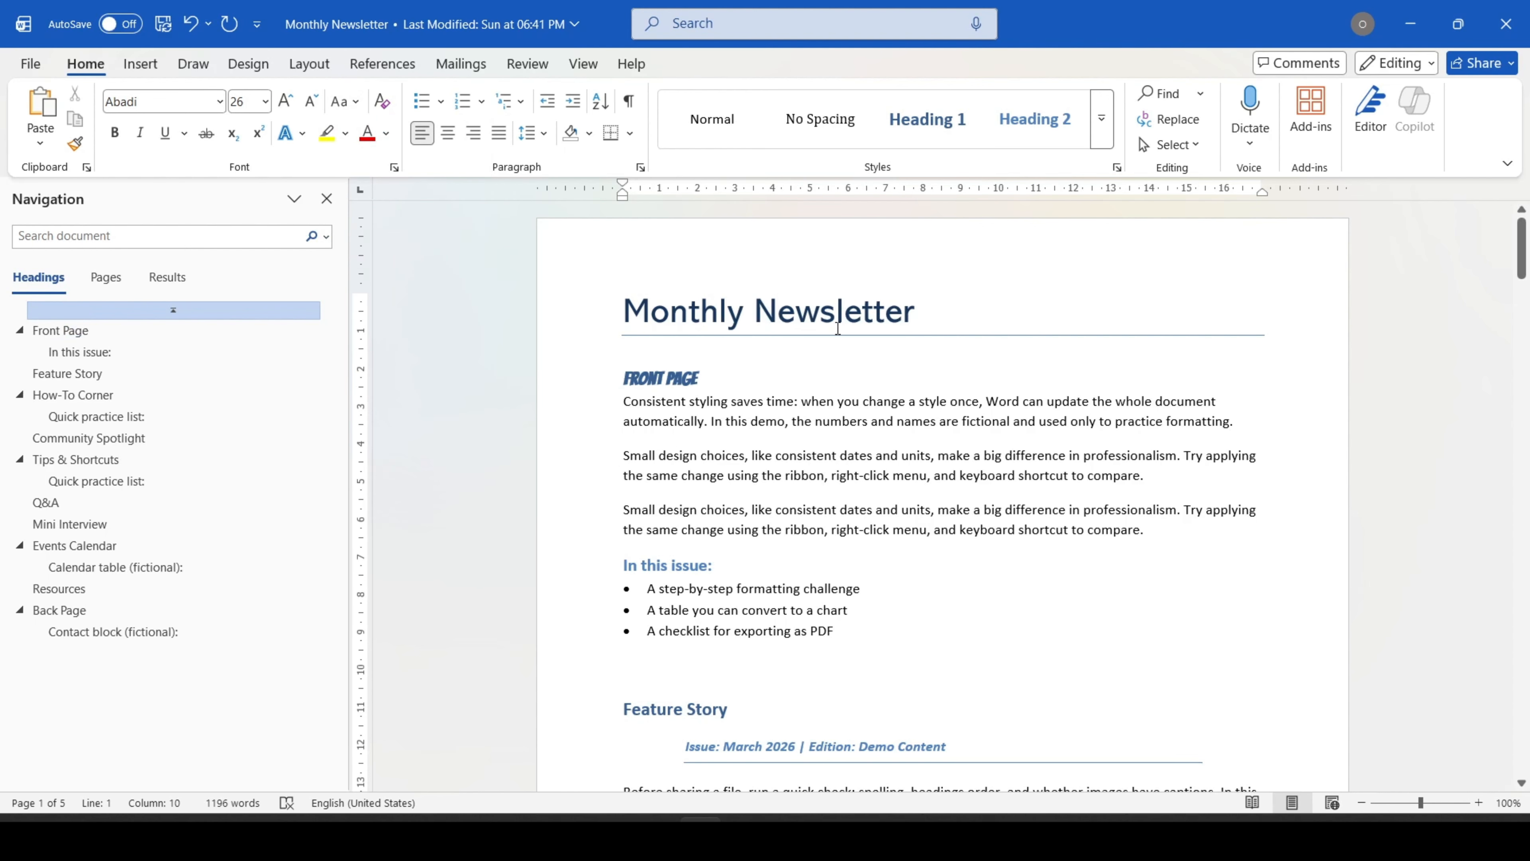
Step: Apply sentence case to the whole "Monthly Newsletter" title
drag(939, 331, 624, 311)
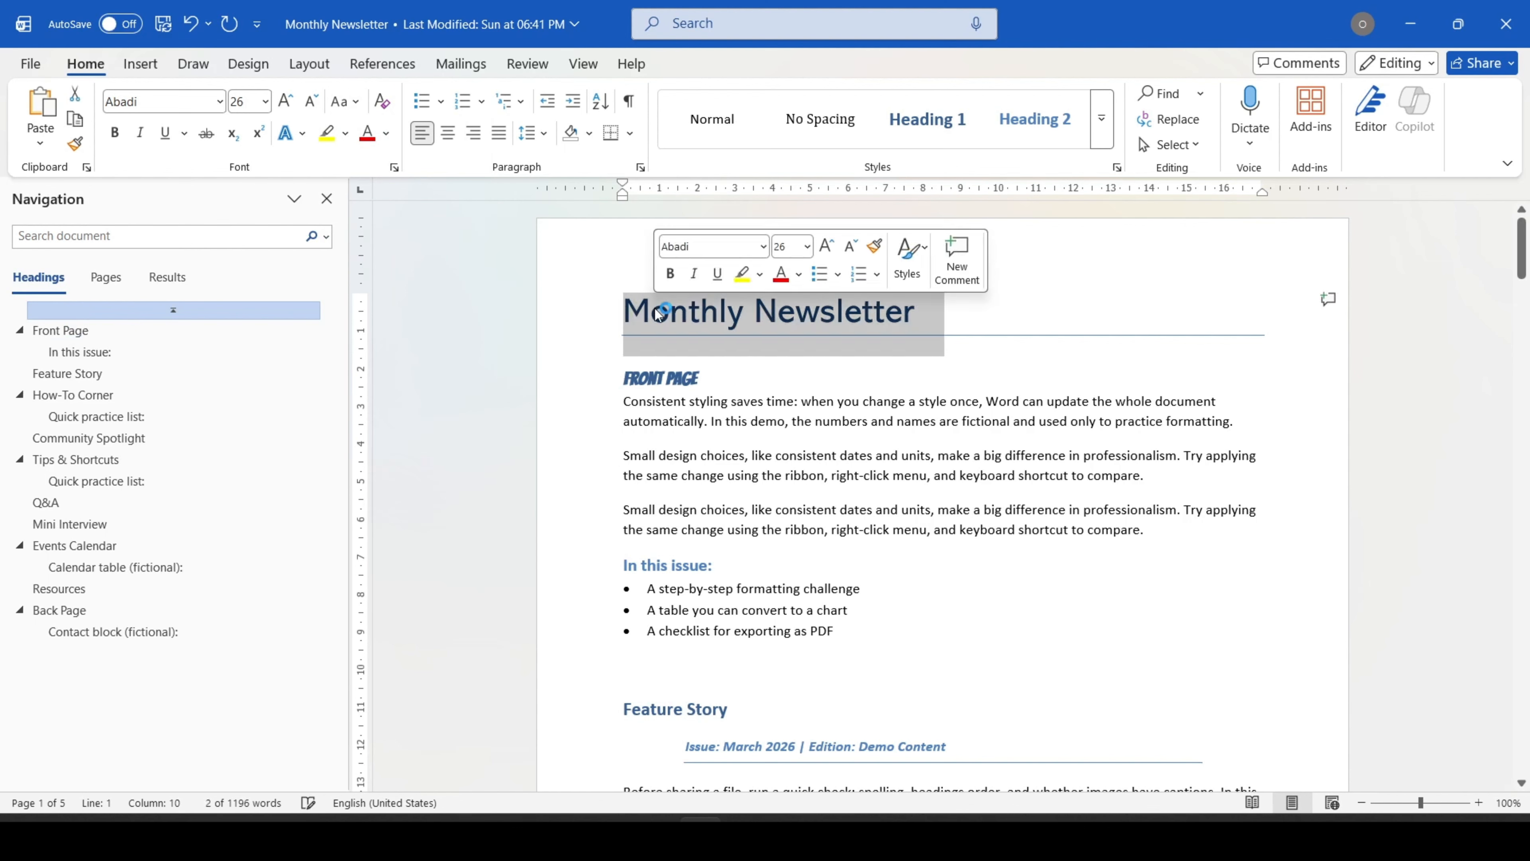
click(357, 103)
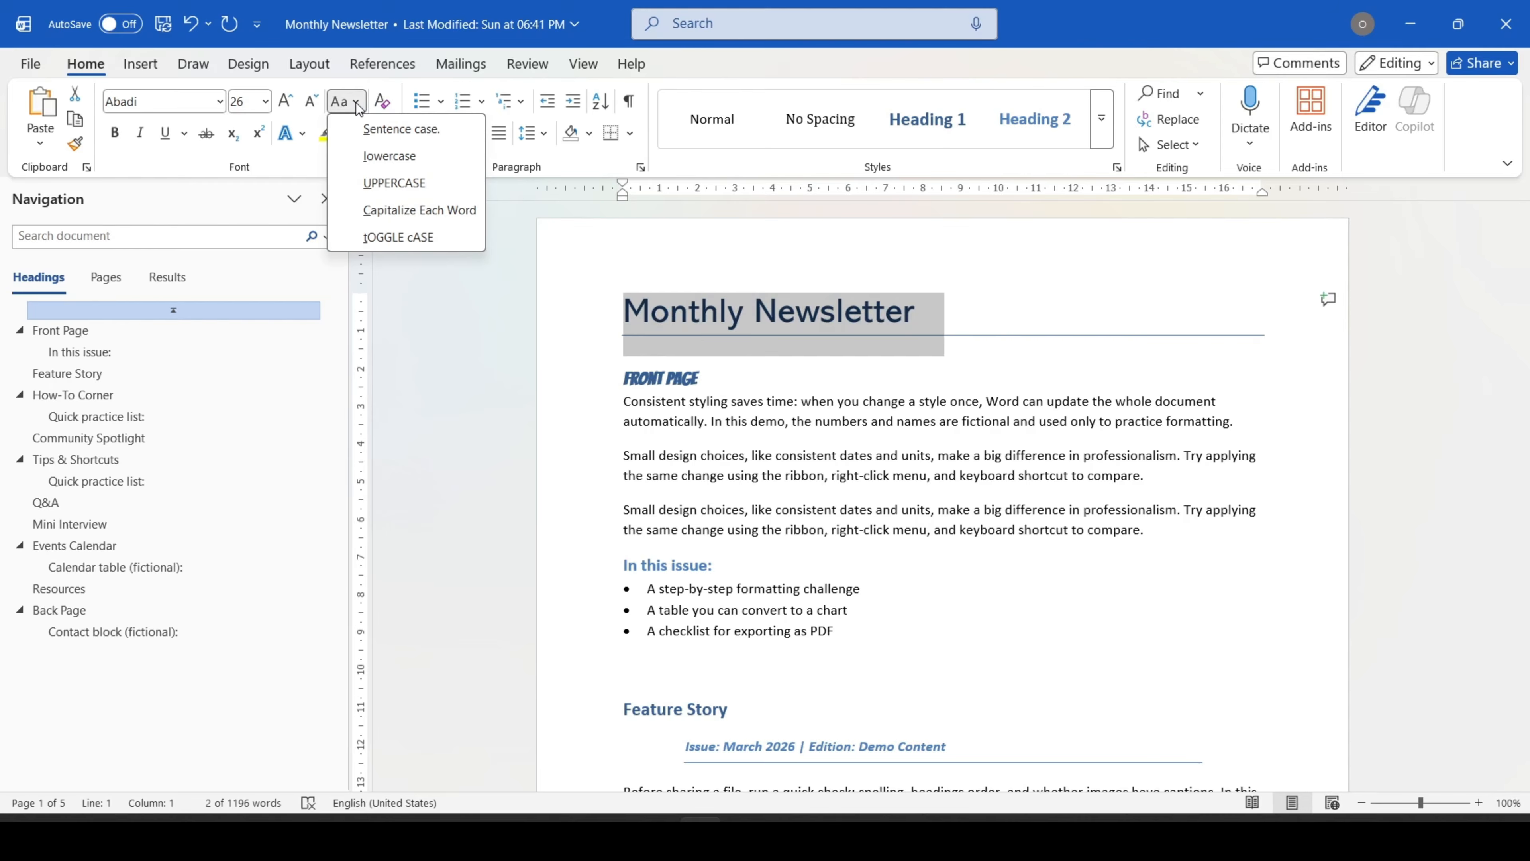
click(384, 134)
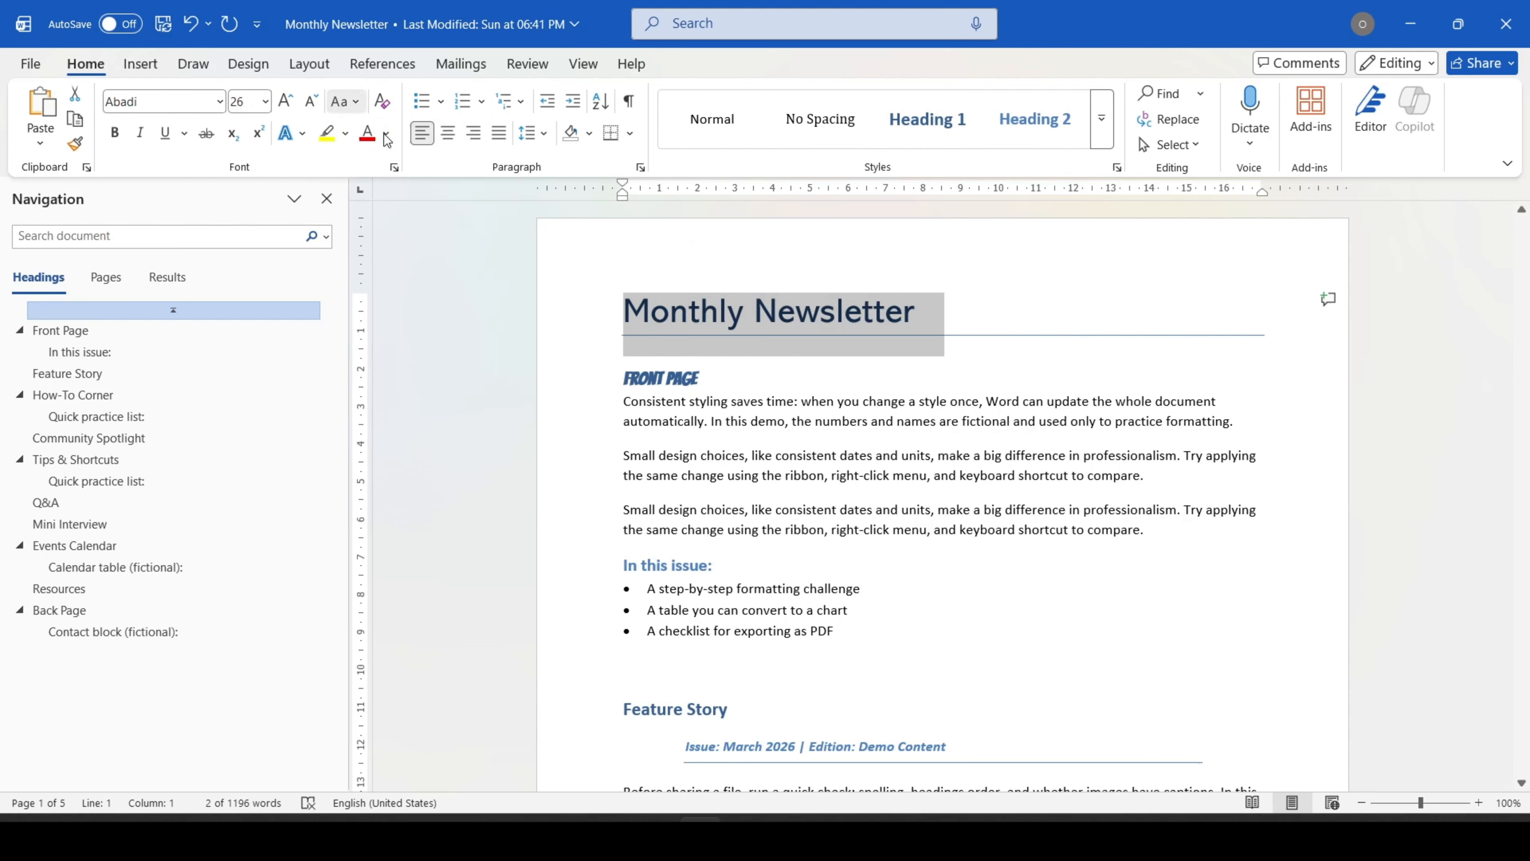
click(773, 313)
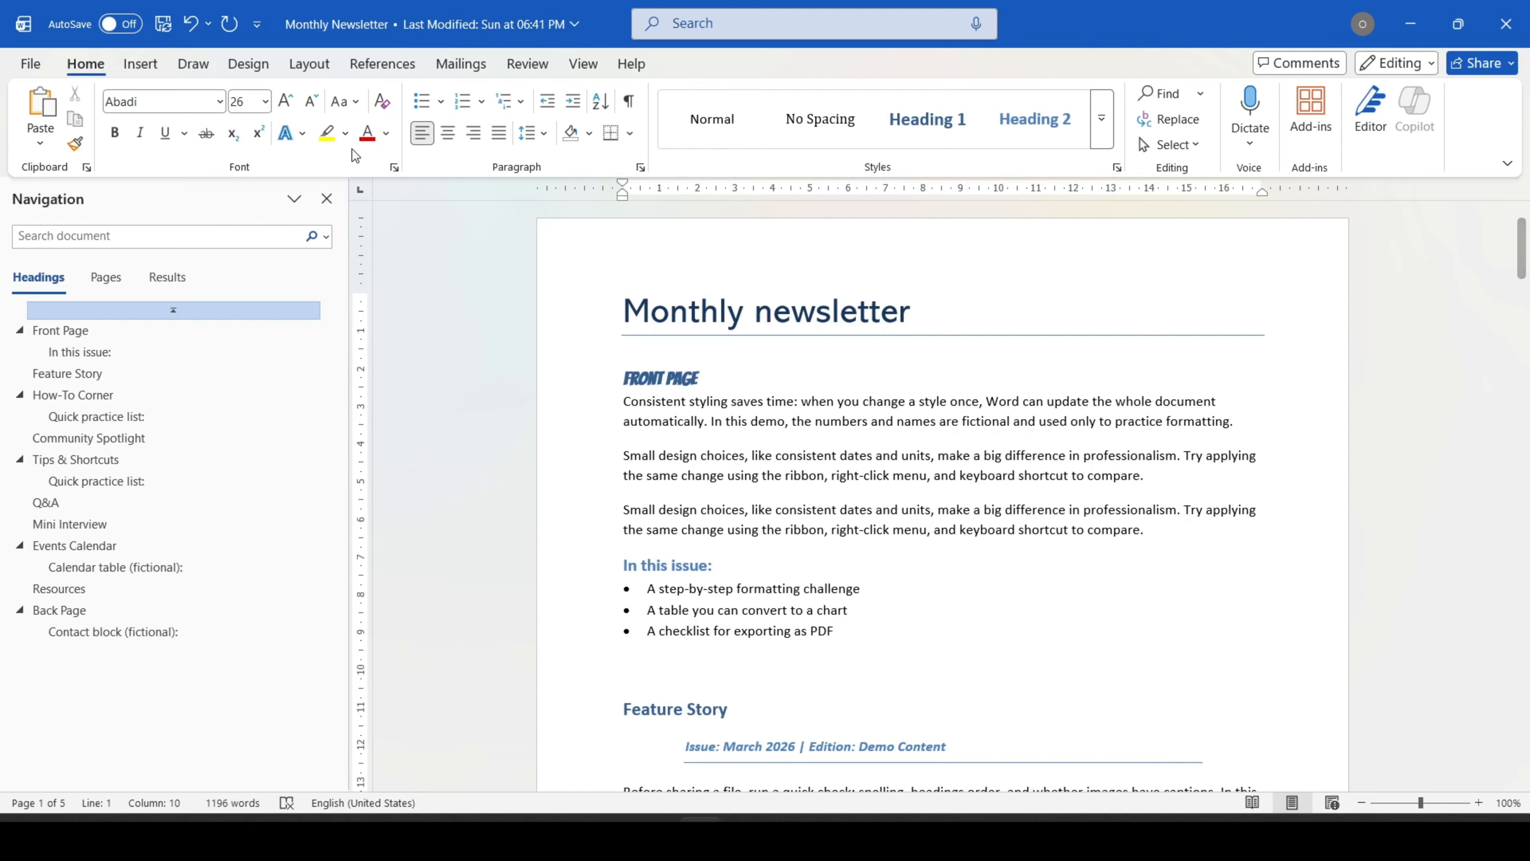
Step: Change the case of the first paragraph under the "Front Page" heading to Capitalize Each Word
click(354, 102)
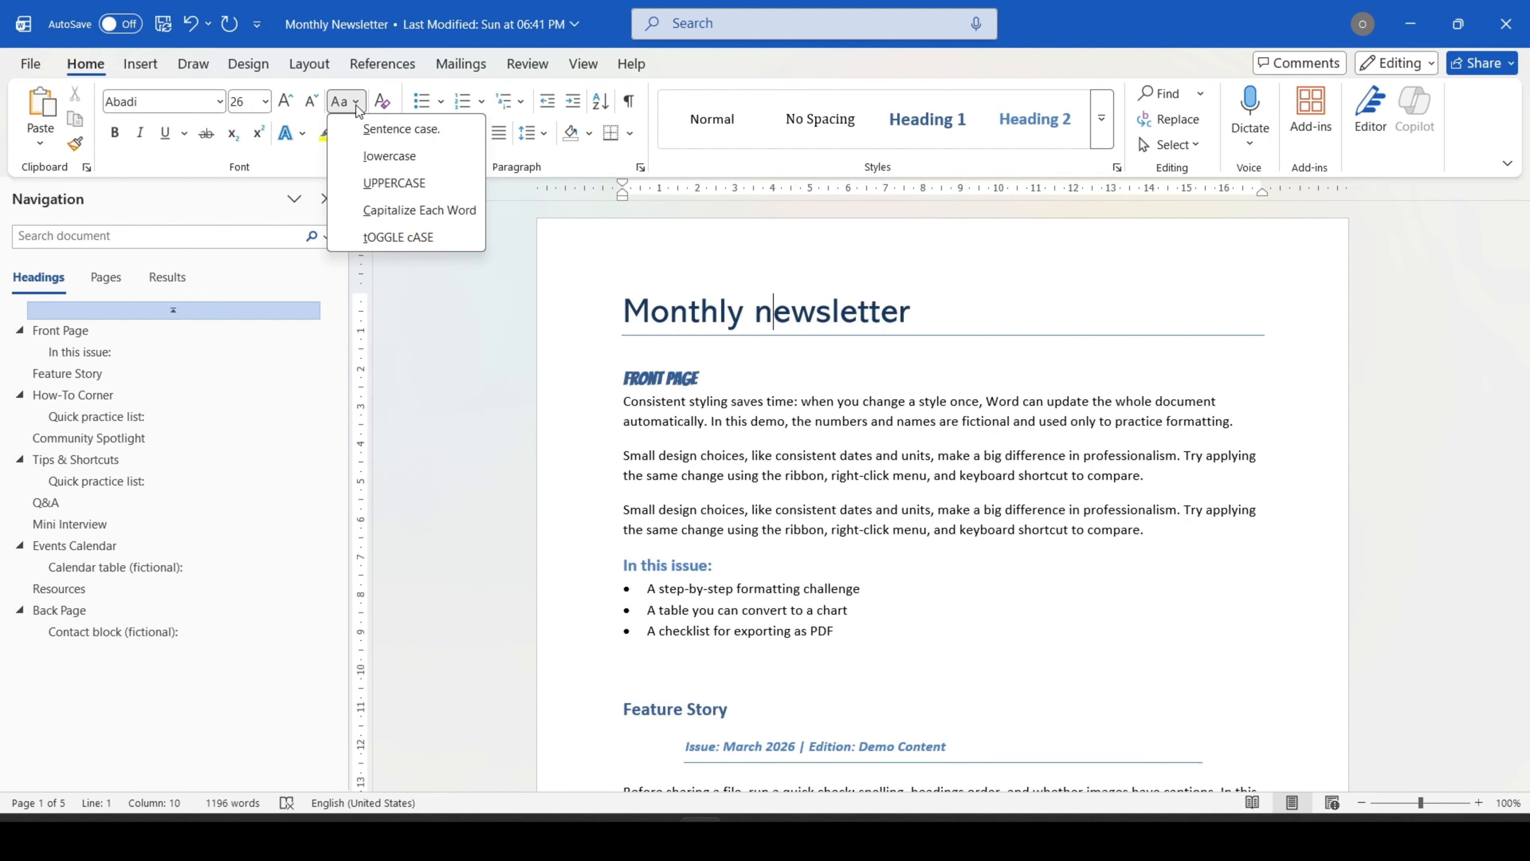
click(660, 413)
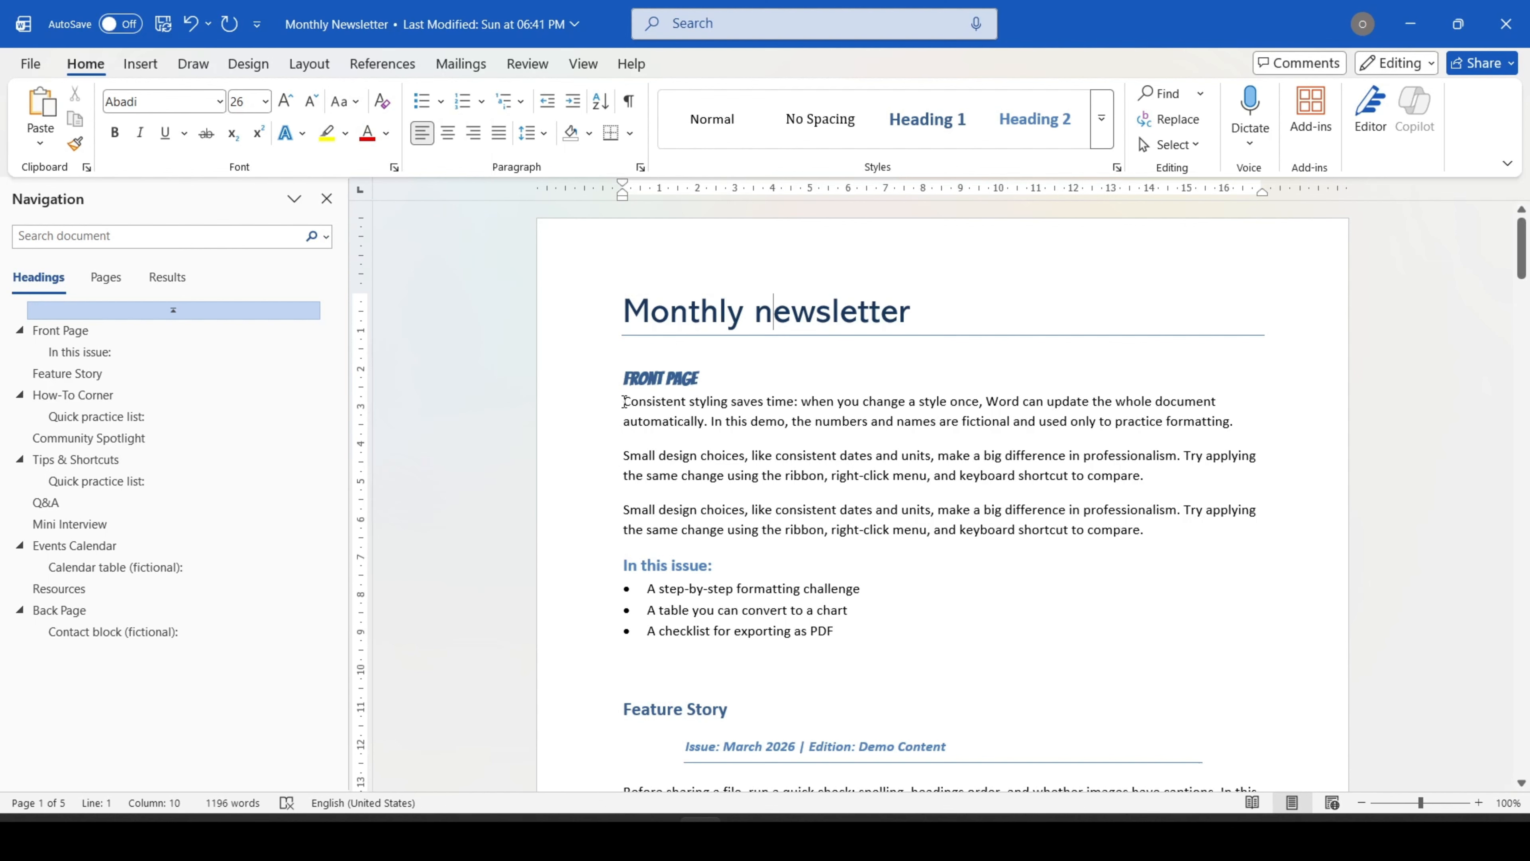
drag(625, 401, 1245, 426)
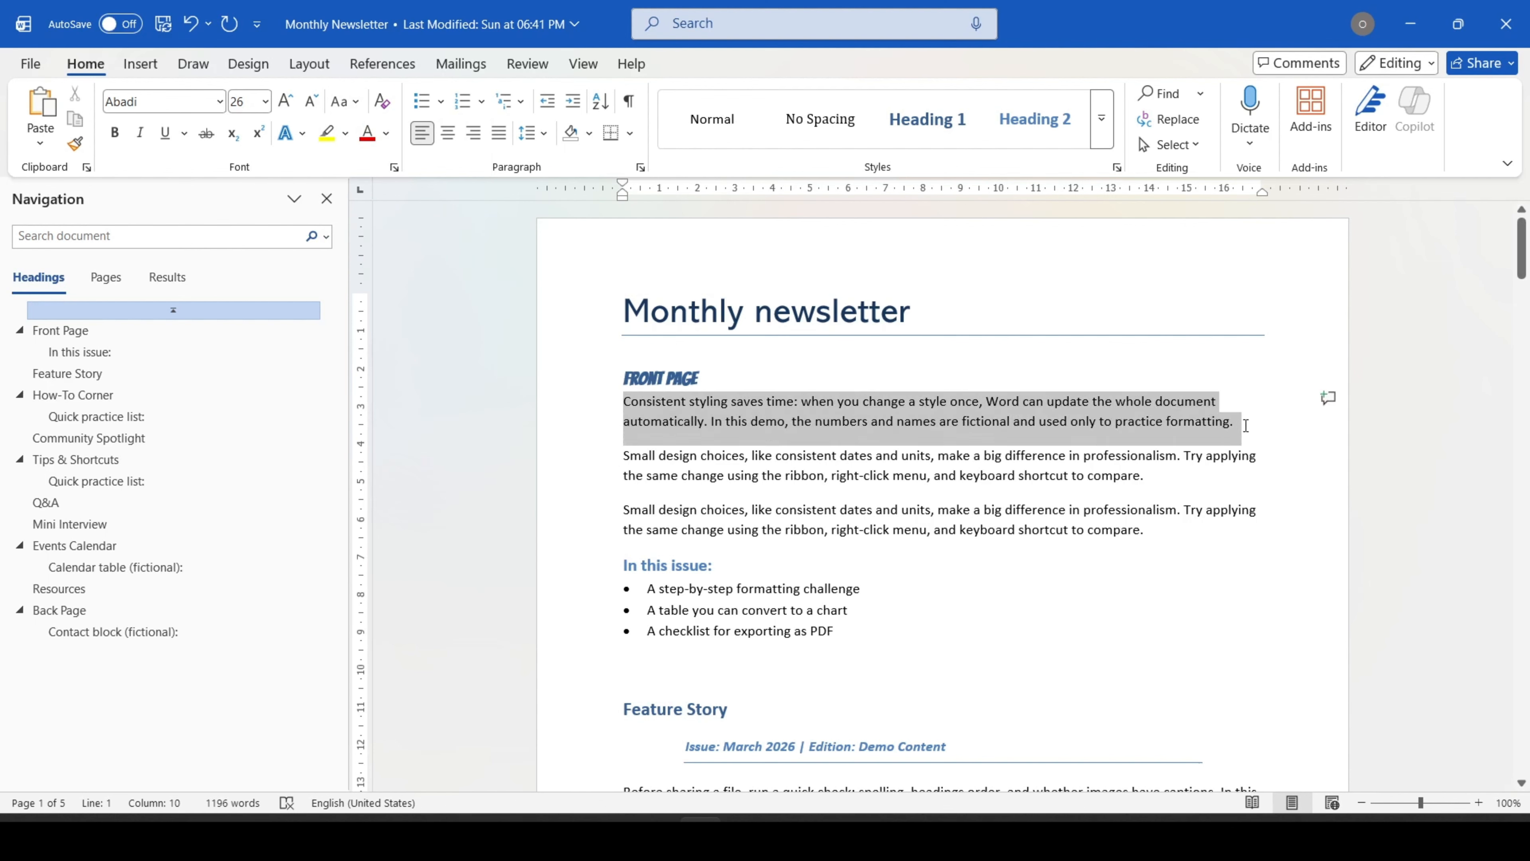
click(351, 103)
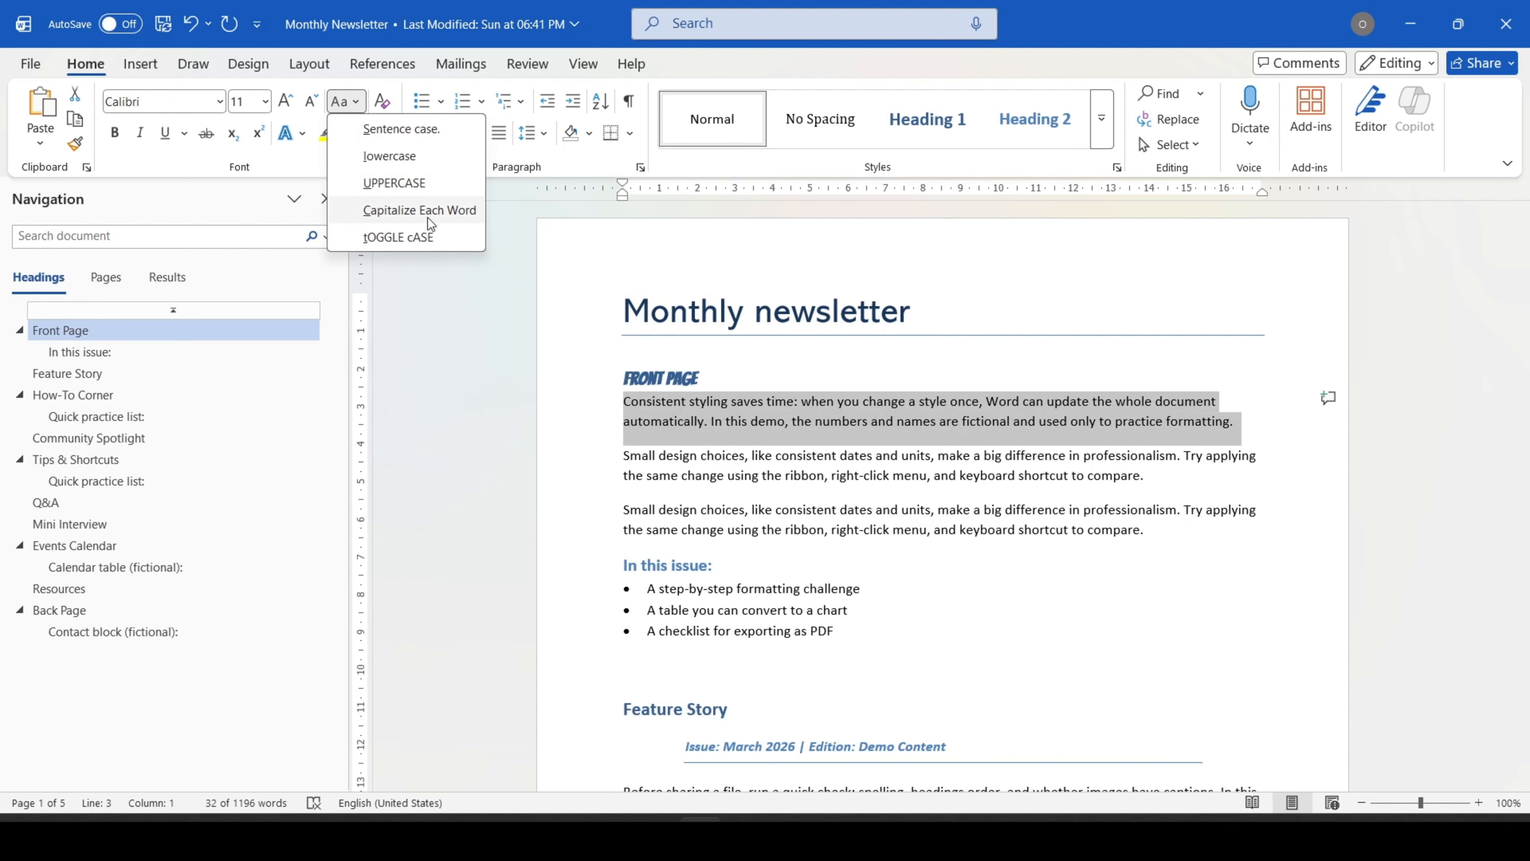
click(419, 211)
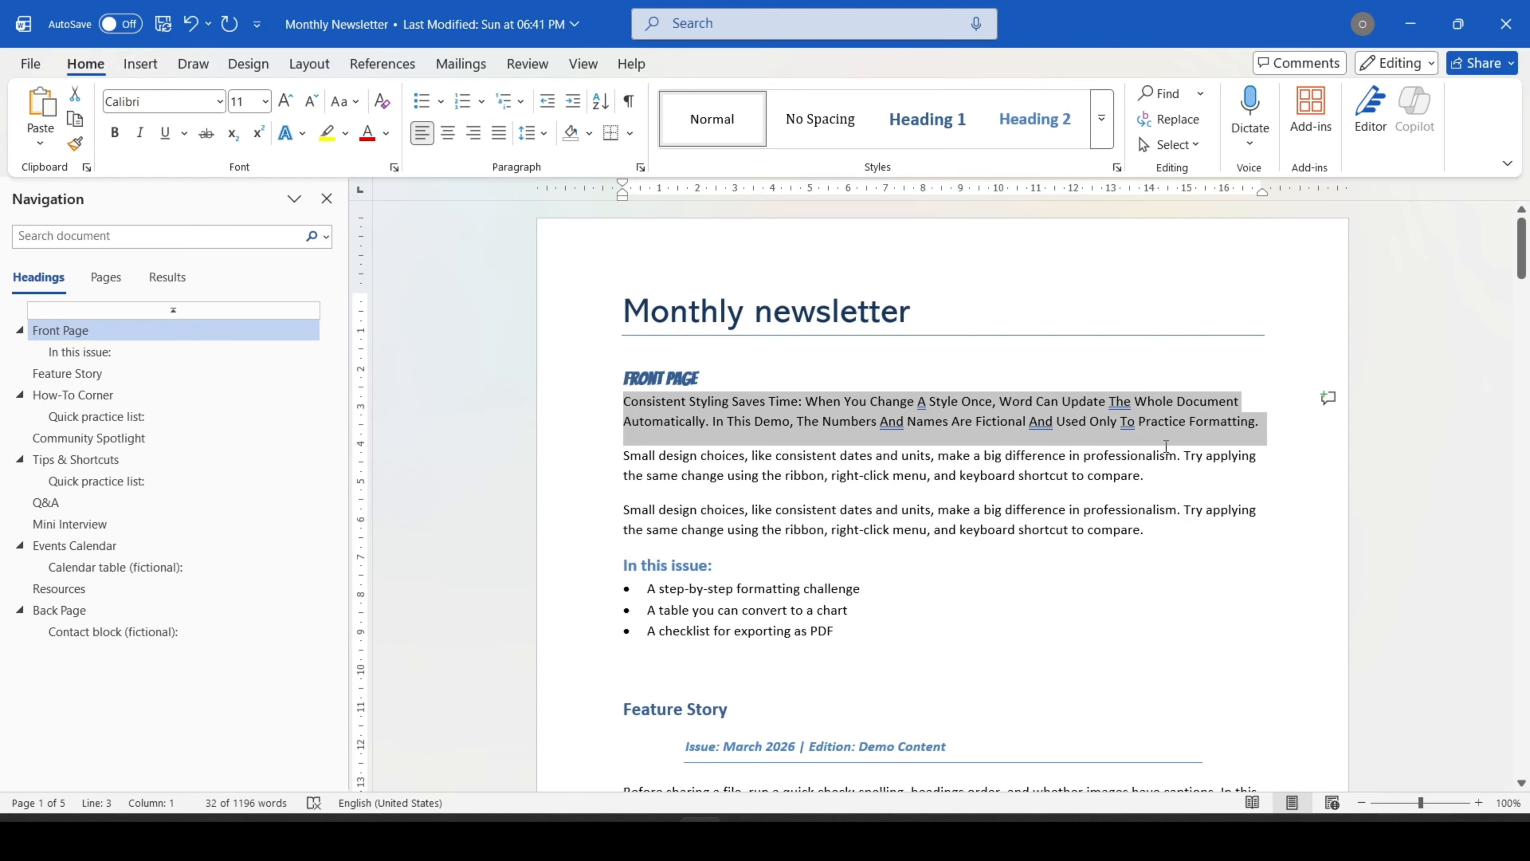
Step: Change the case of the first paragraph under the "Front Page" heading to tOGGLE cASE
click(357, 102)
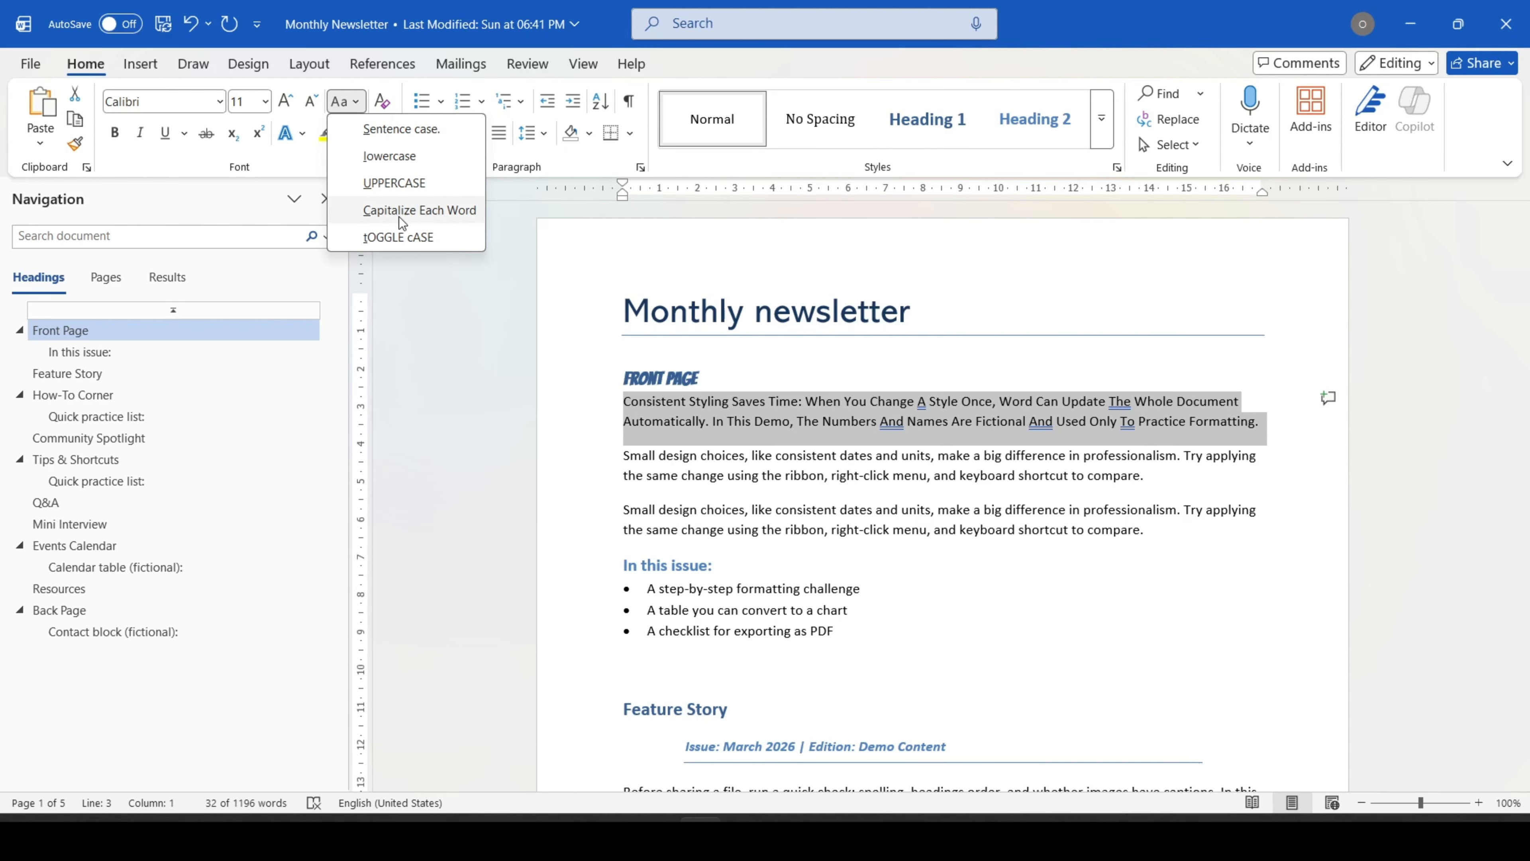
click(398, 237)
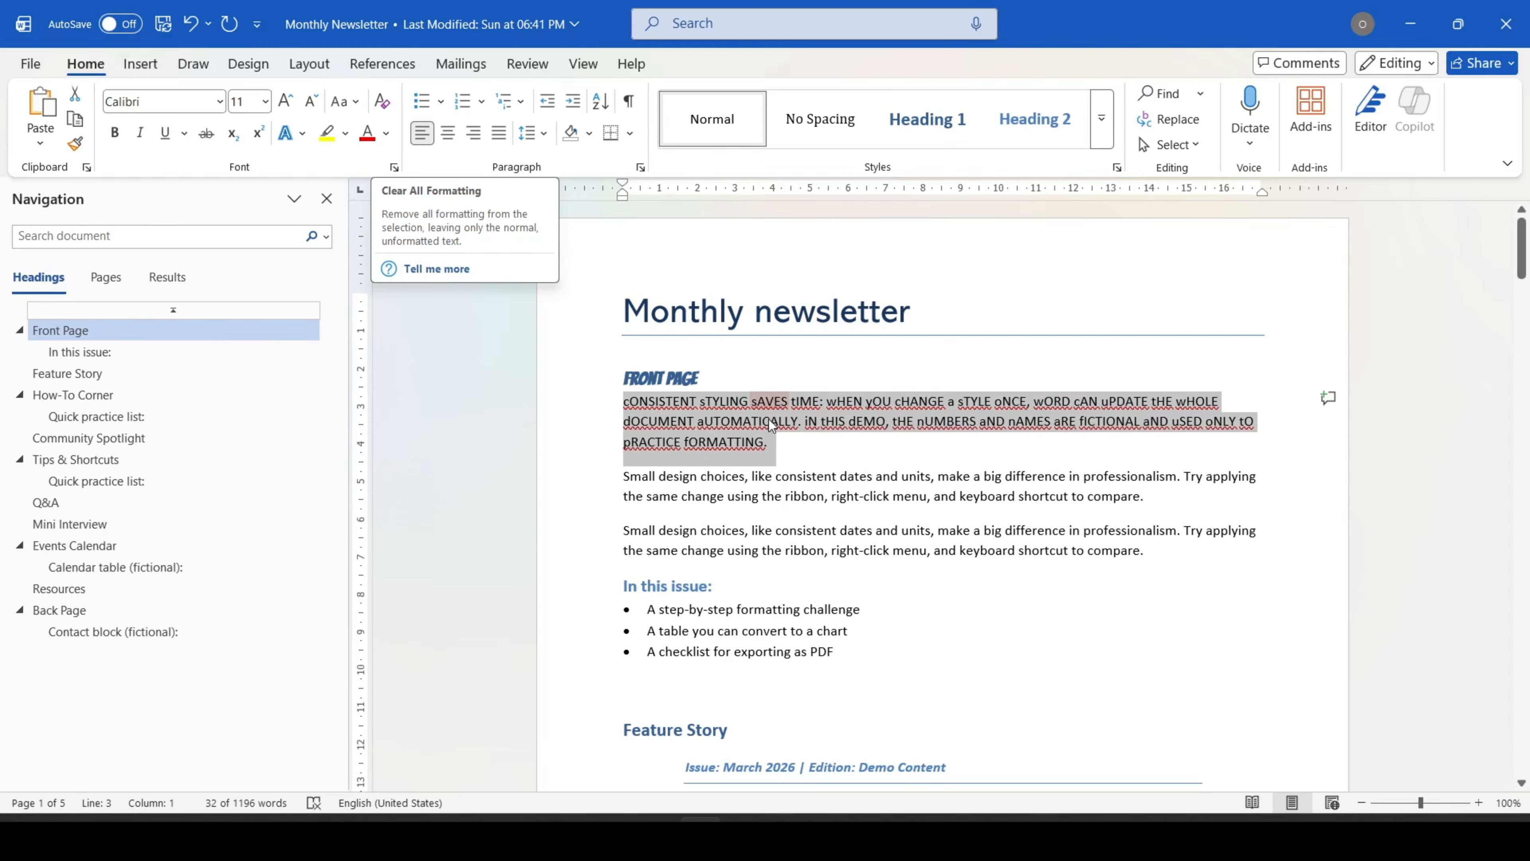
click(843, 352)
Step: Clear all formatting from the "Front Page" heading
click(612, 379)
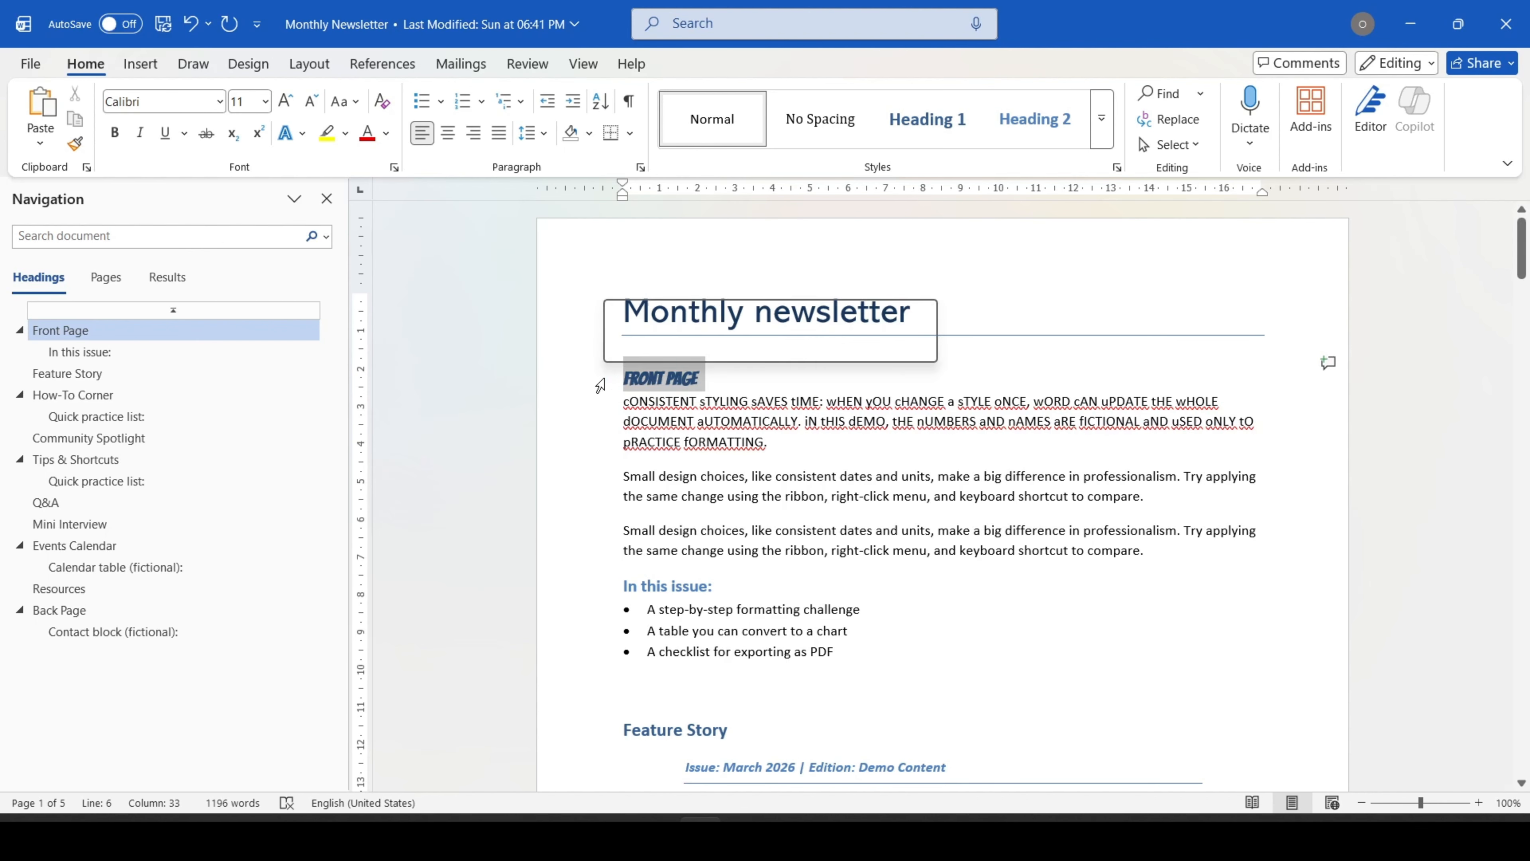
click(383, 102)
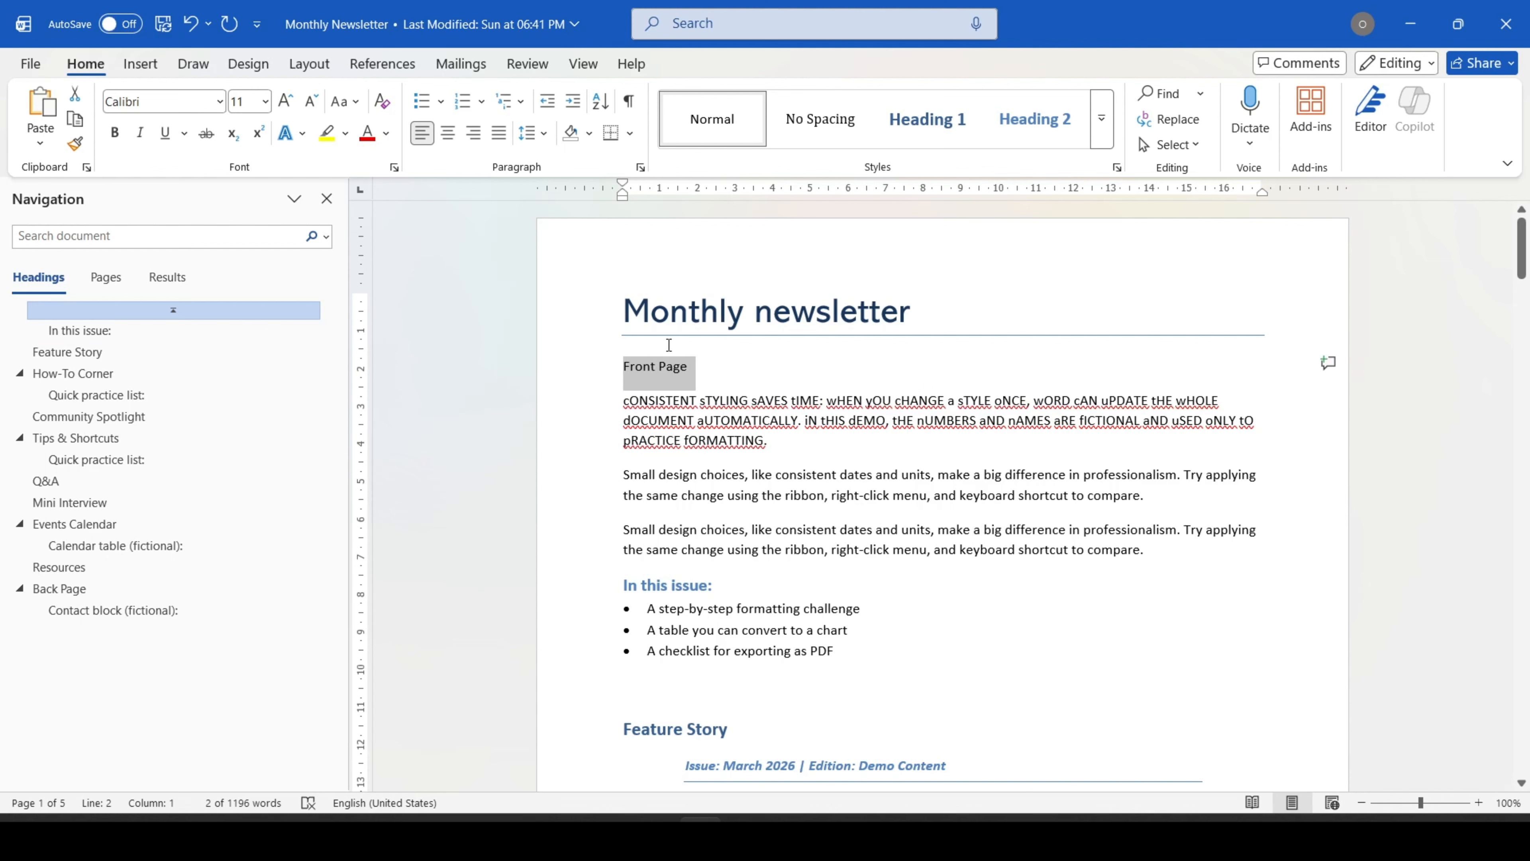
click(692, 364)
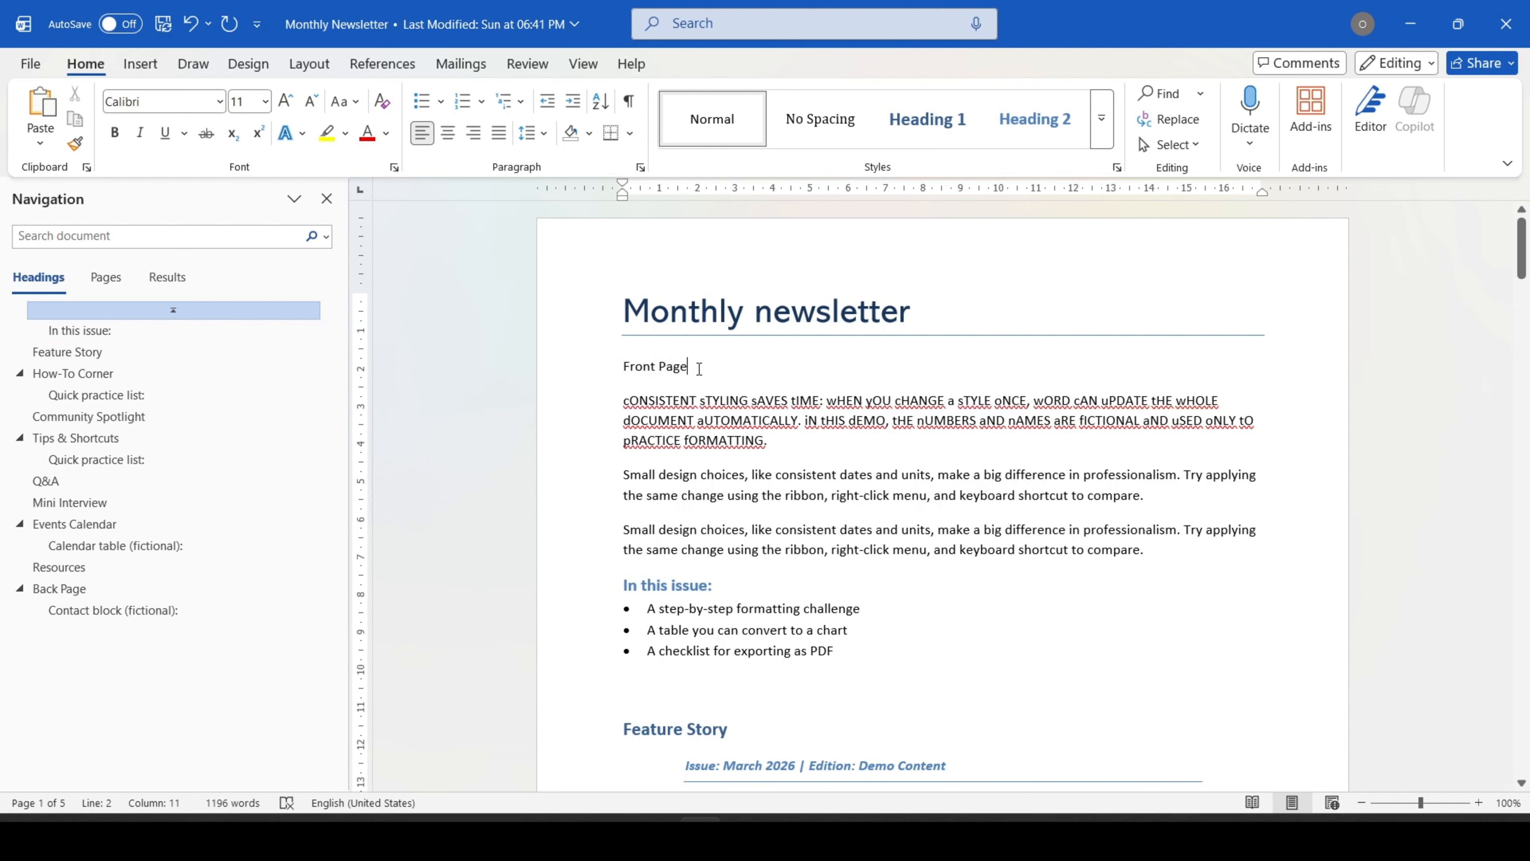
Step: Make the "Front Page" line bold, italic and underlined
drag(698, 369, 630, 368)
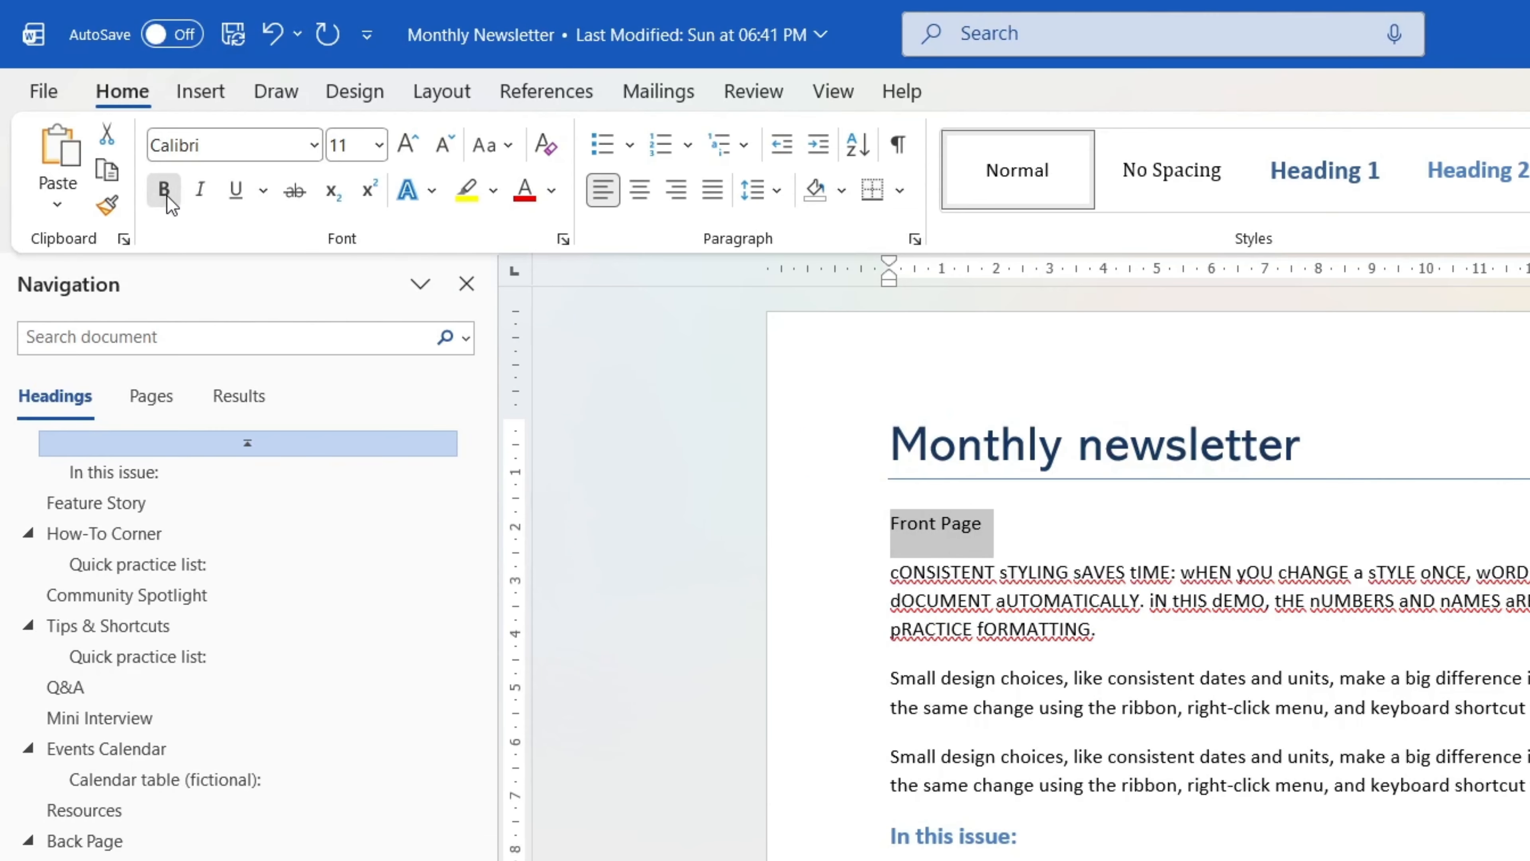
click(116, 138)
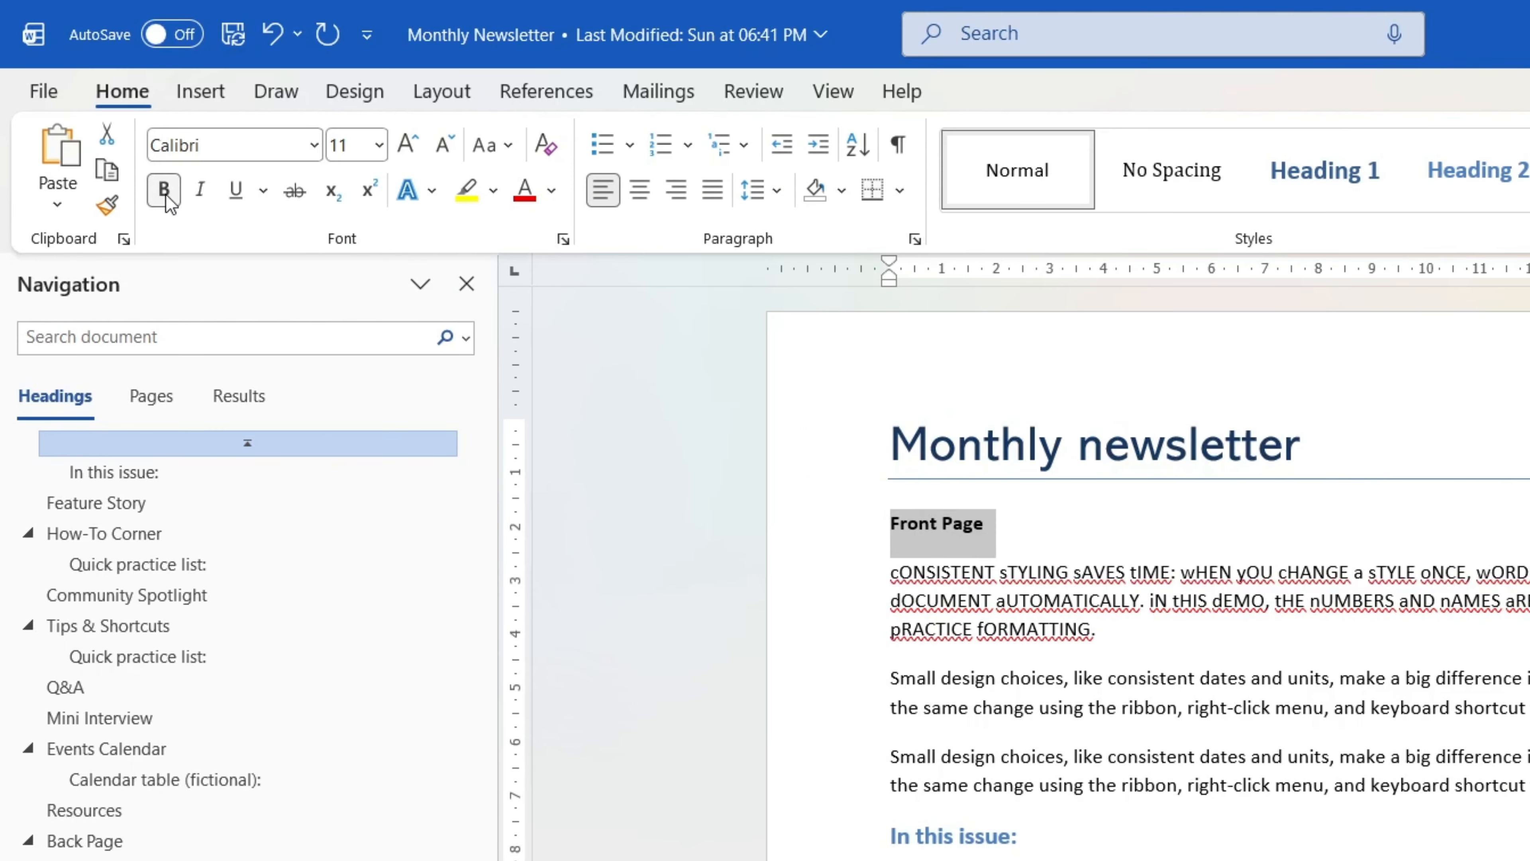
click(199, 191)
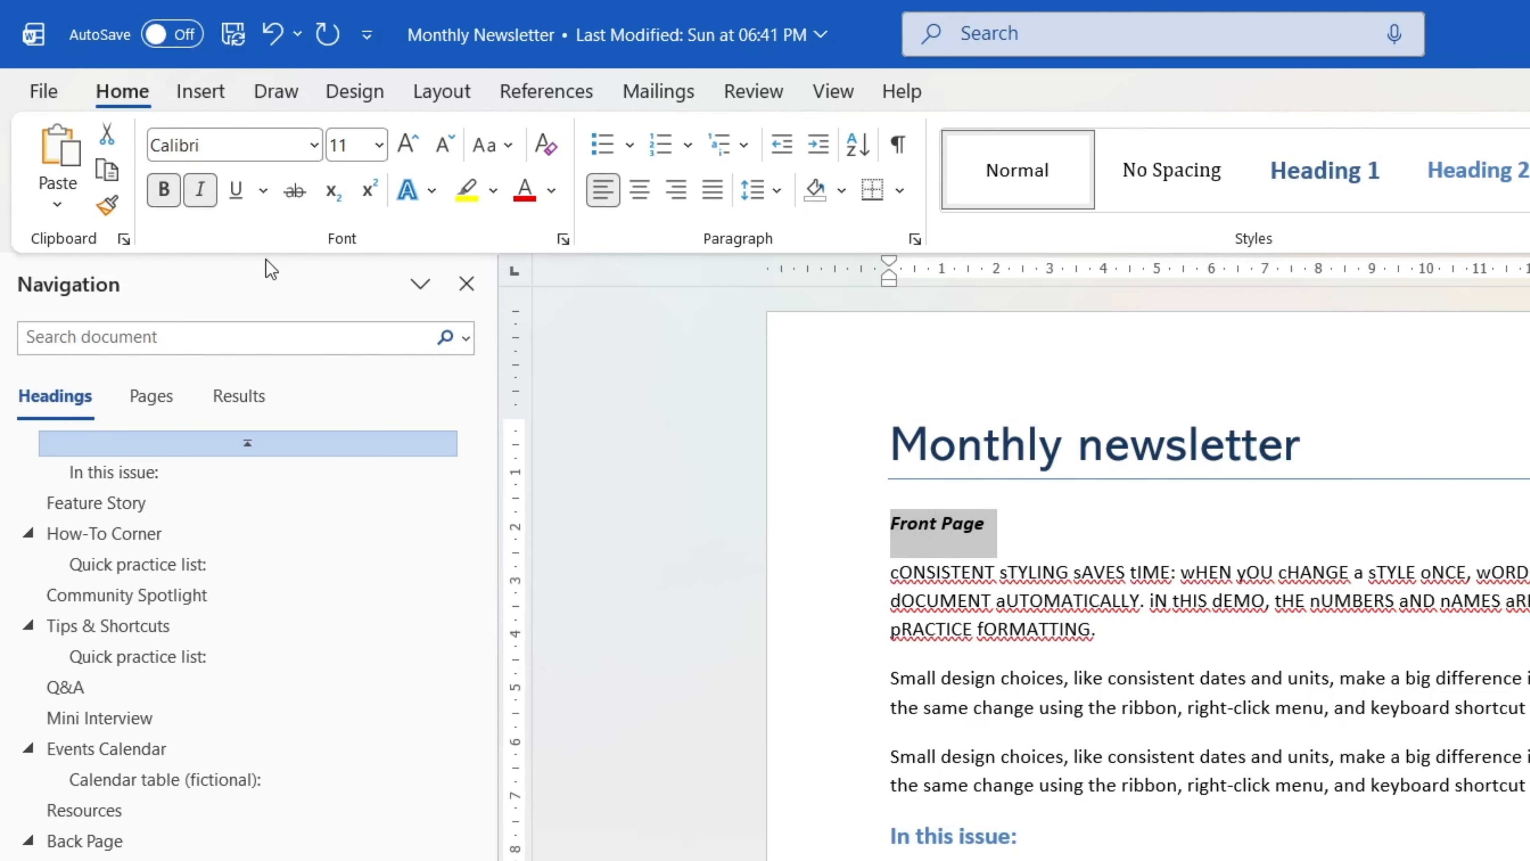
click(235, 191)
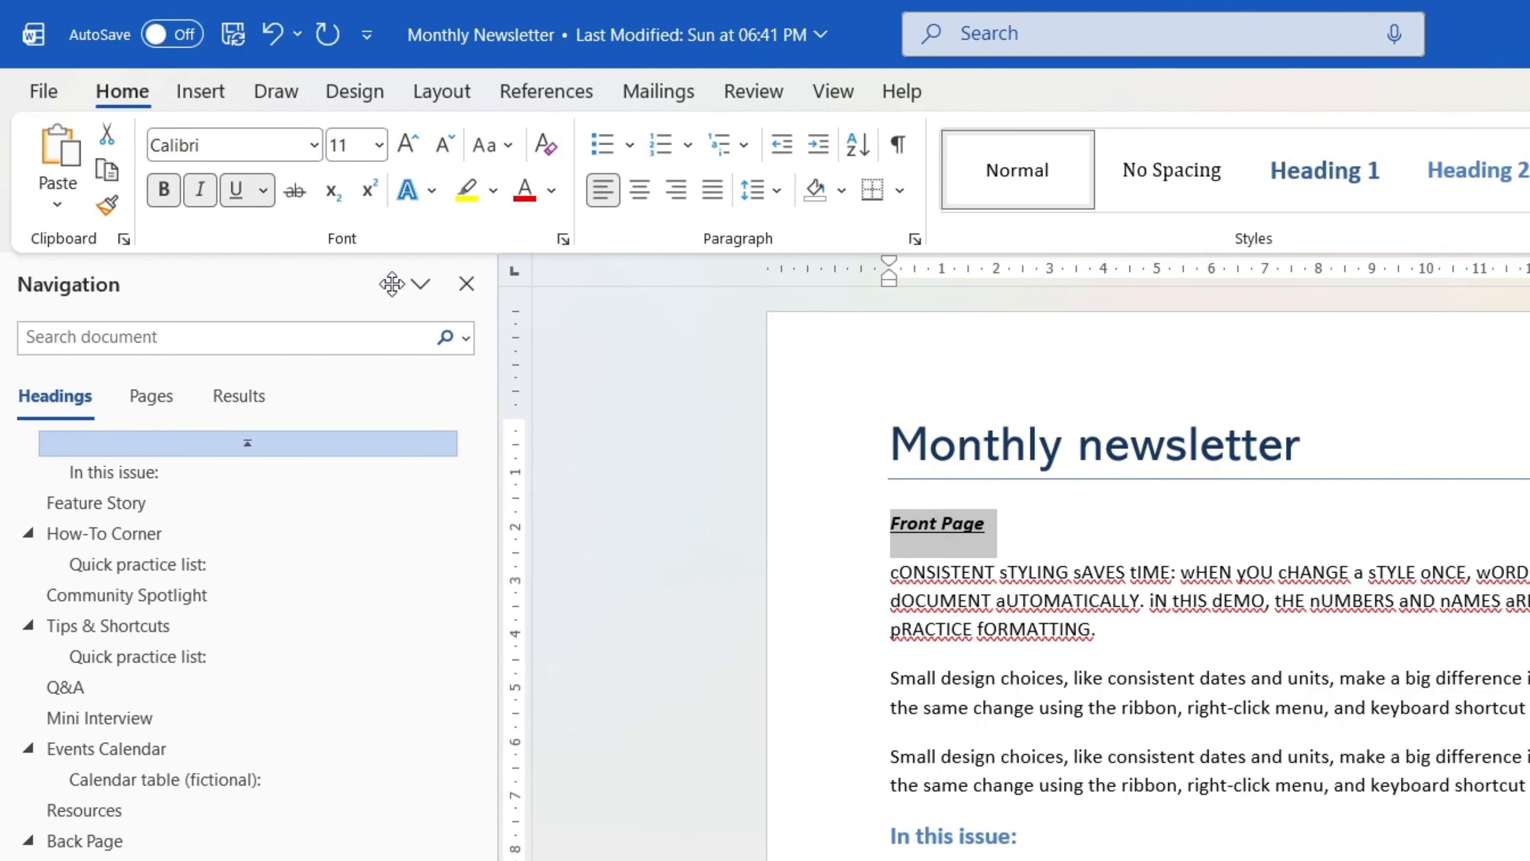
click(1060, 524)
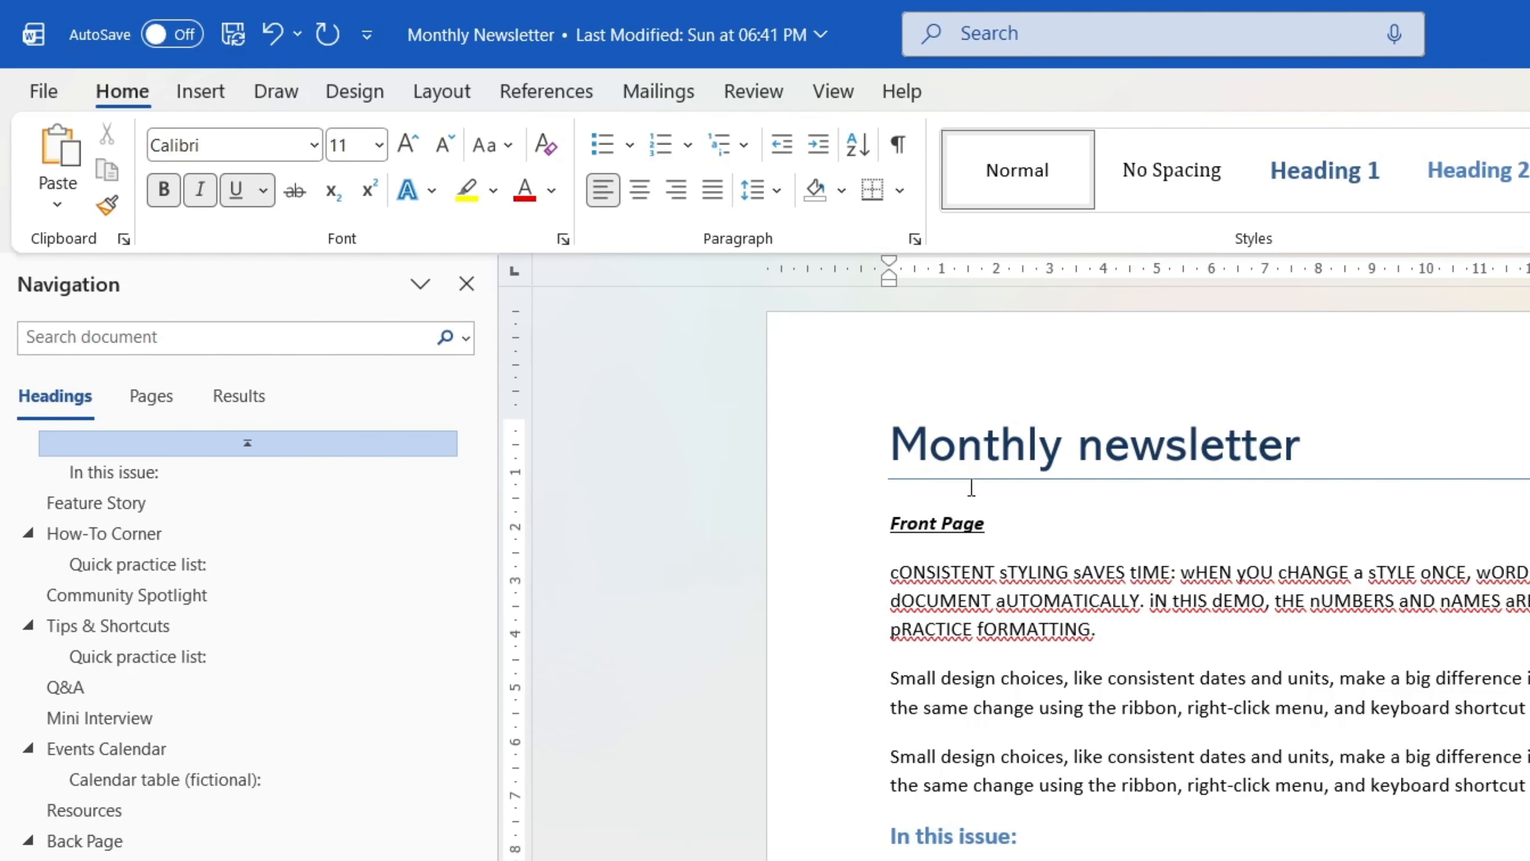
Step: Apply strikethrough to the "Front Page" line after viewing the available underline styles
drag(1001, 522, 903, 523)
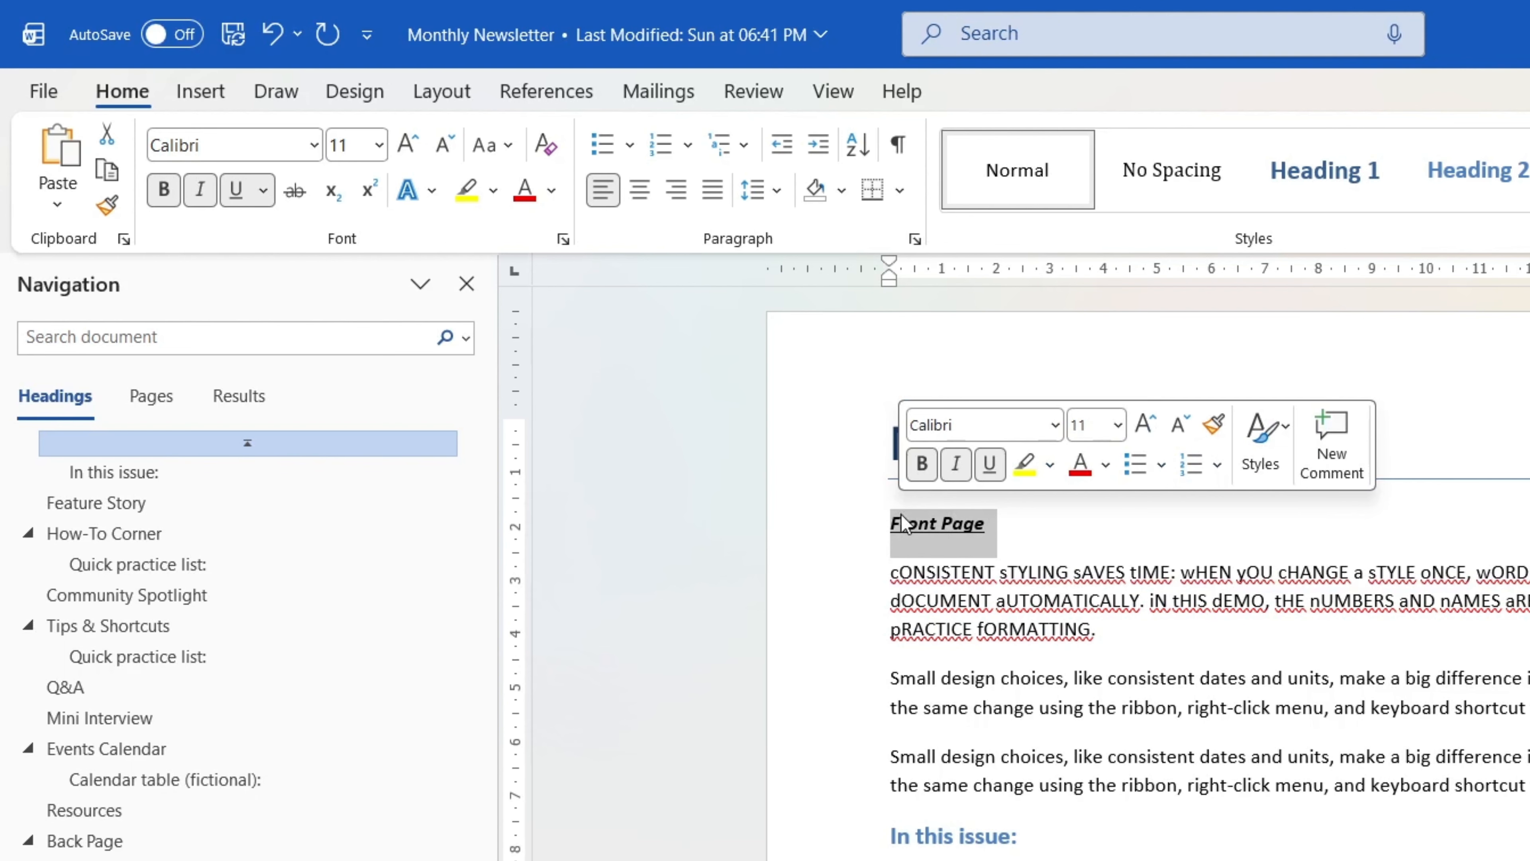
click(265, 192)
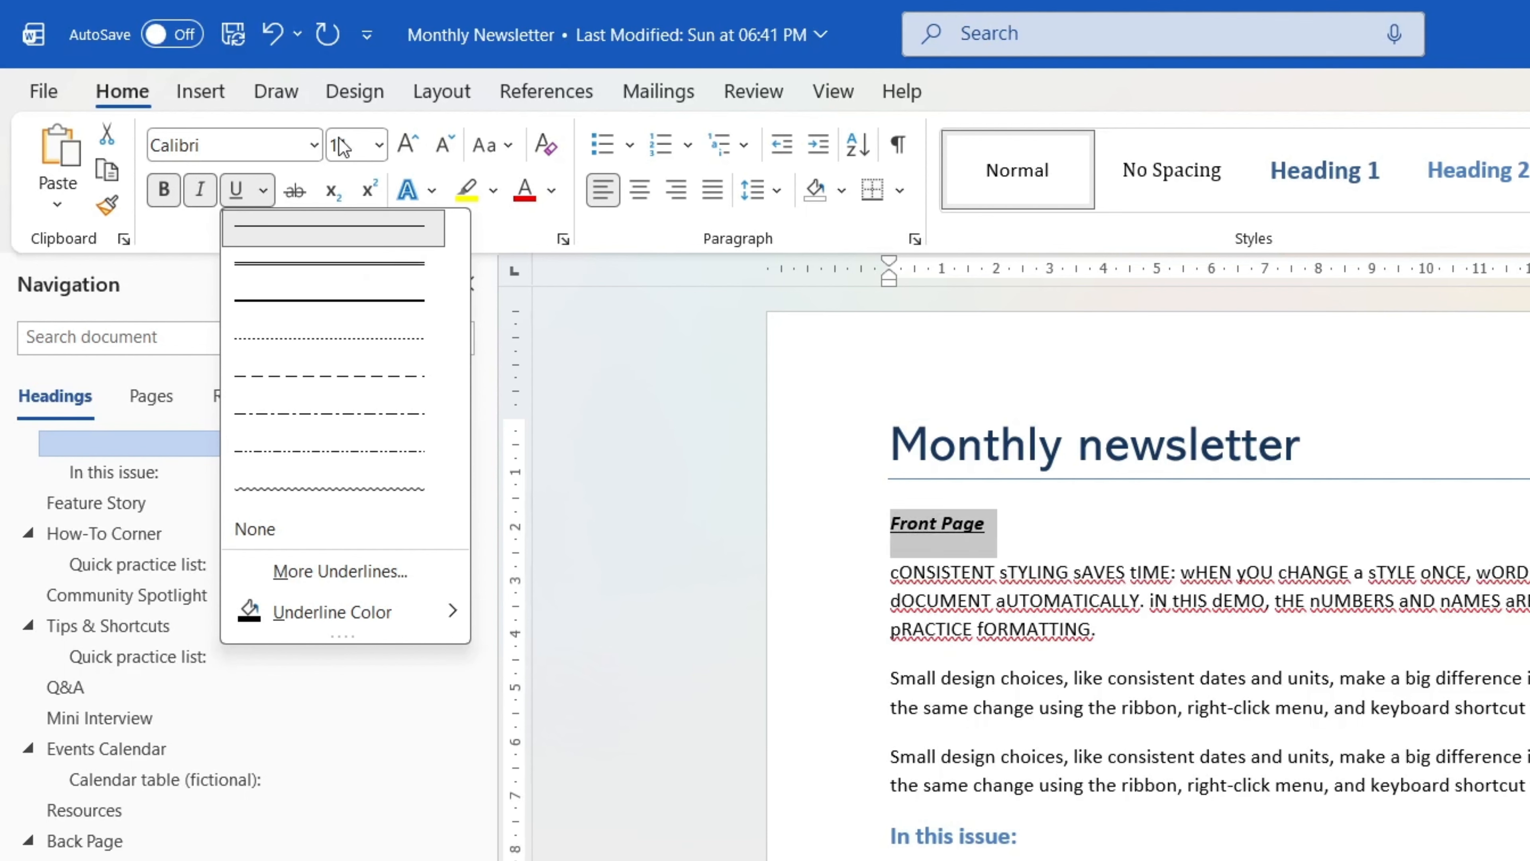
click(295, 192)
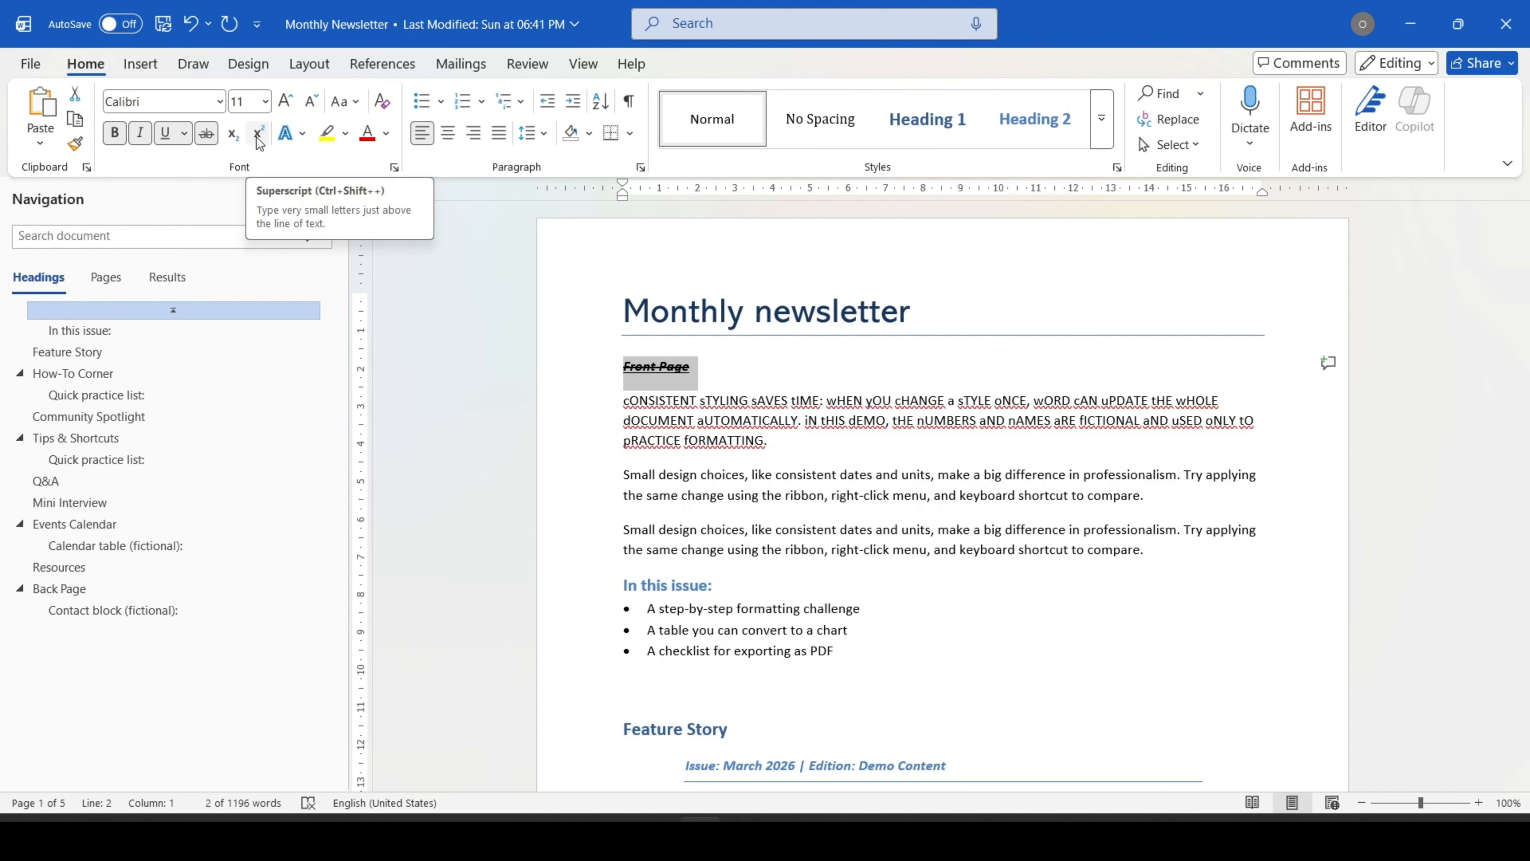
Step: Add "h20" at the end of the "A checklist for exporting as PDF" bullet and make its 2 subscript
scroll(852, 571, down, 1)
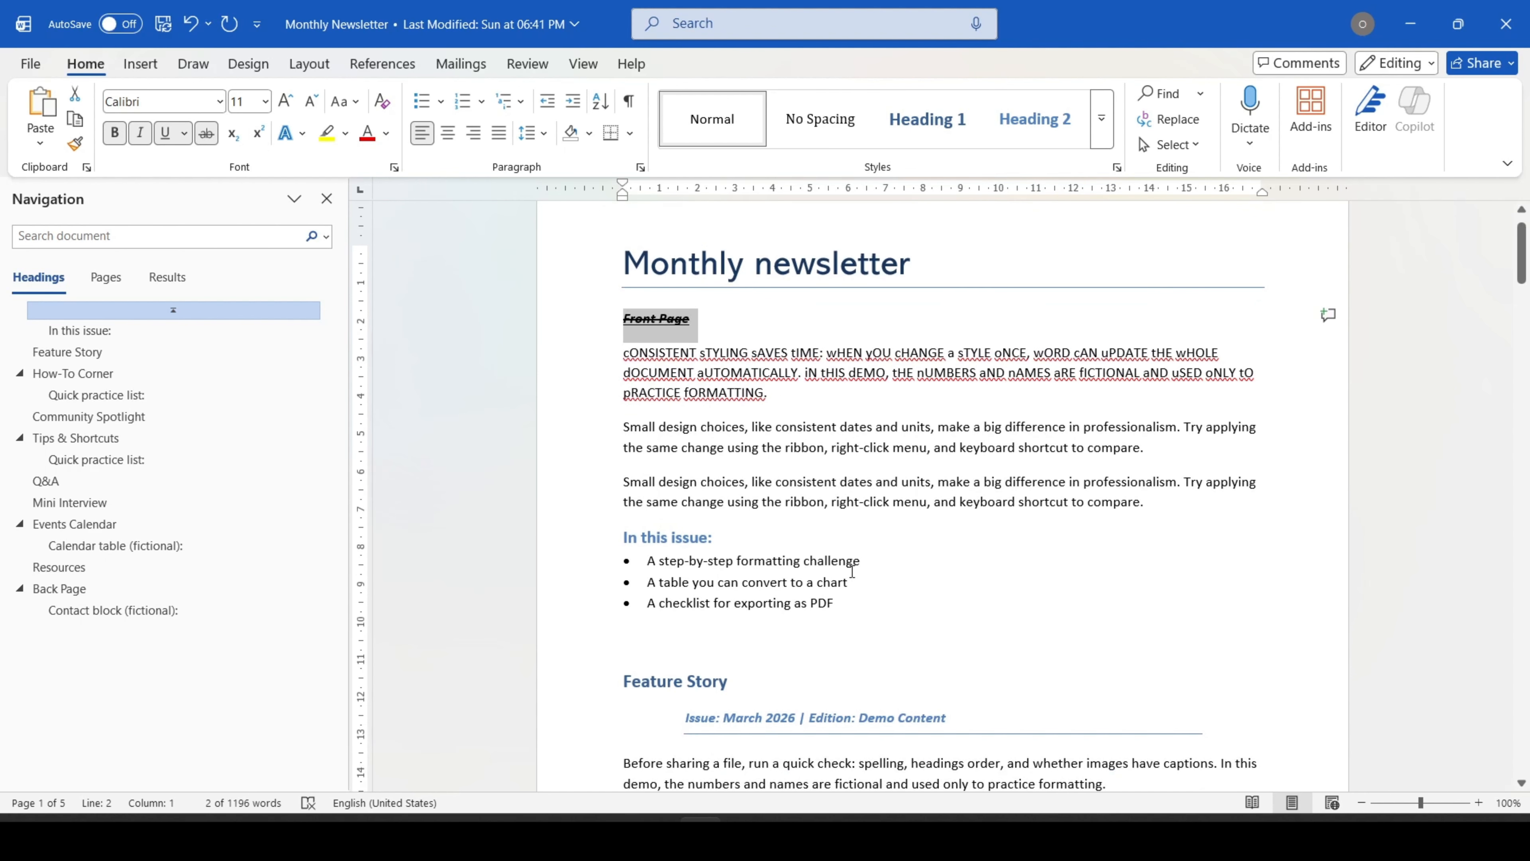
click(849, 599)
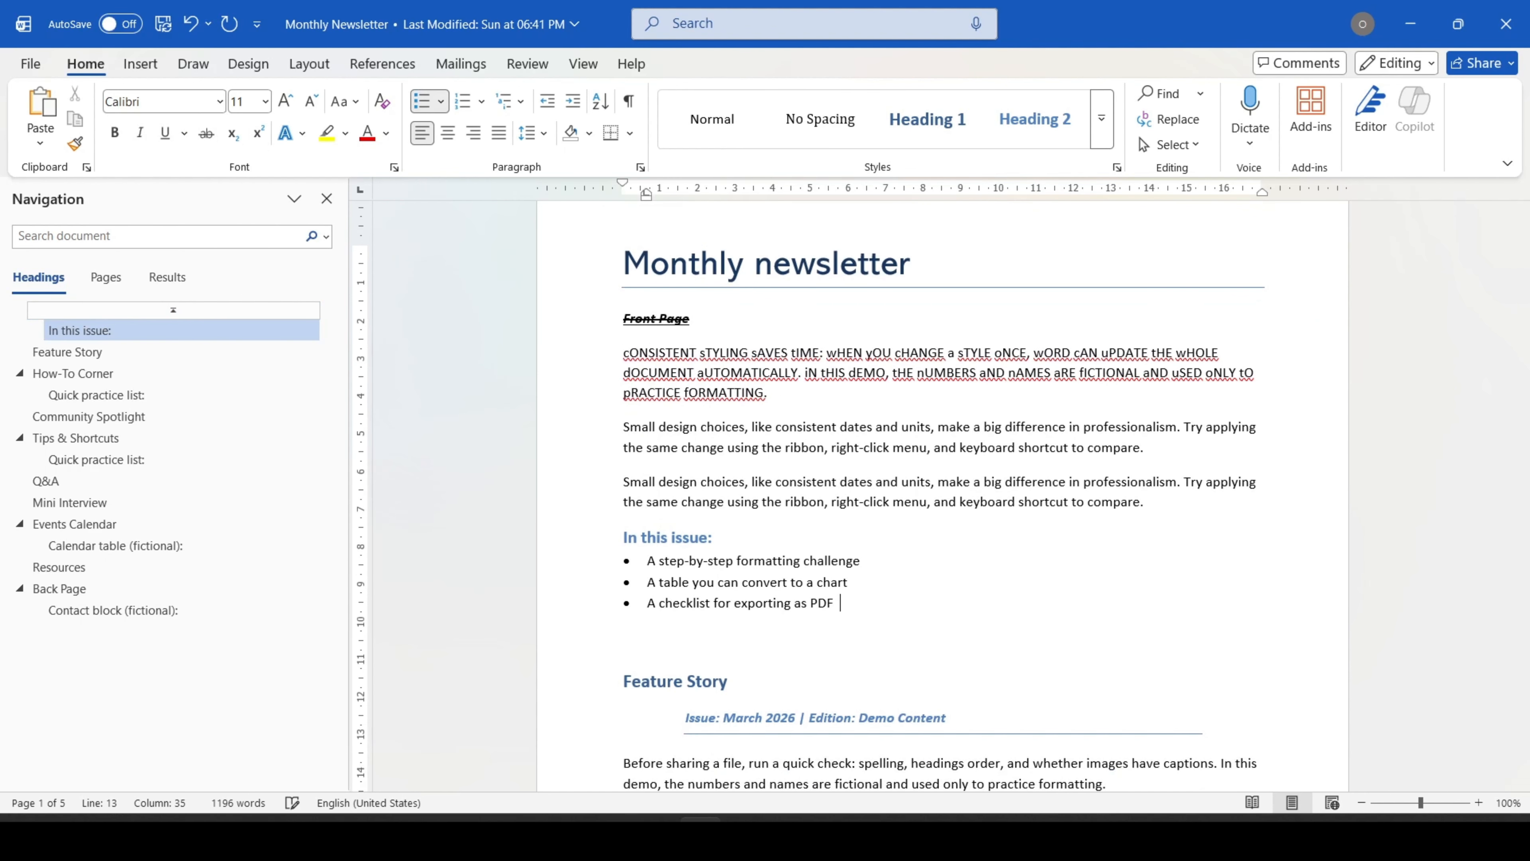
text(h20)
drag(848, 605, 854, 607)
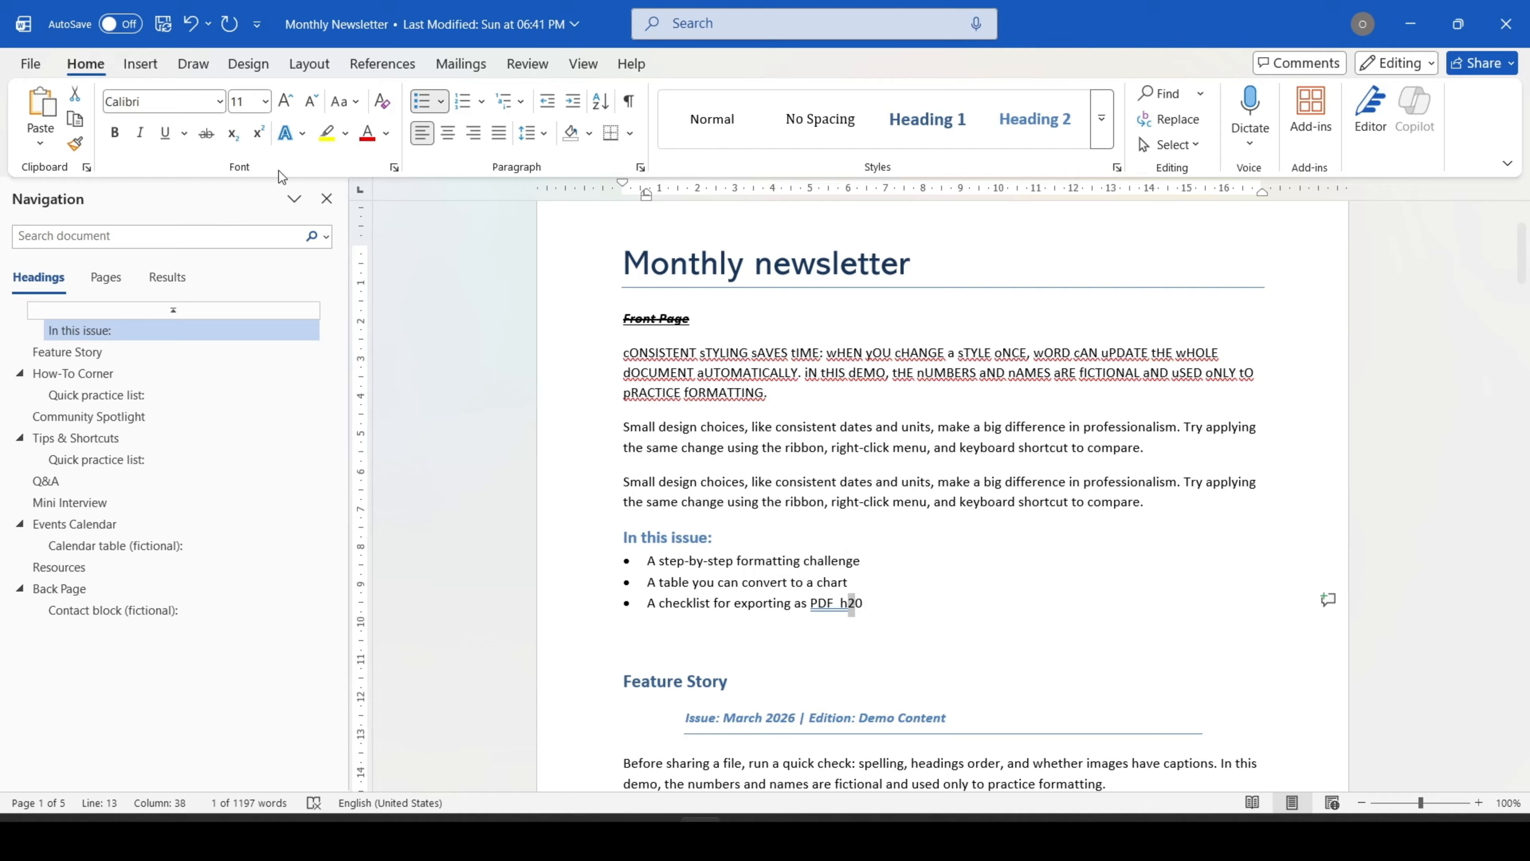
click(232, 133)
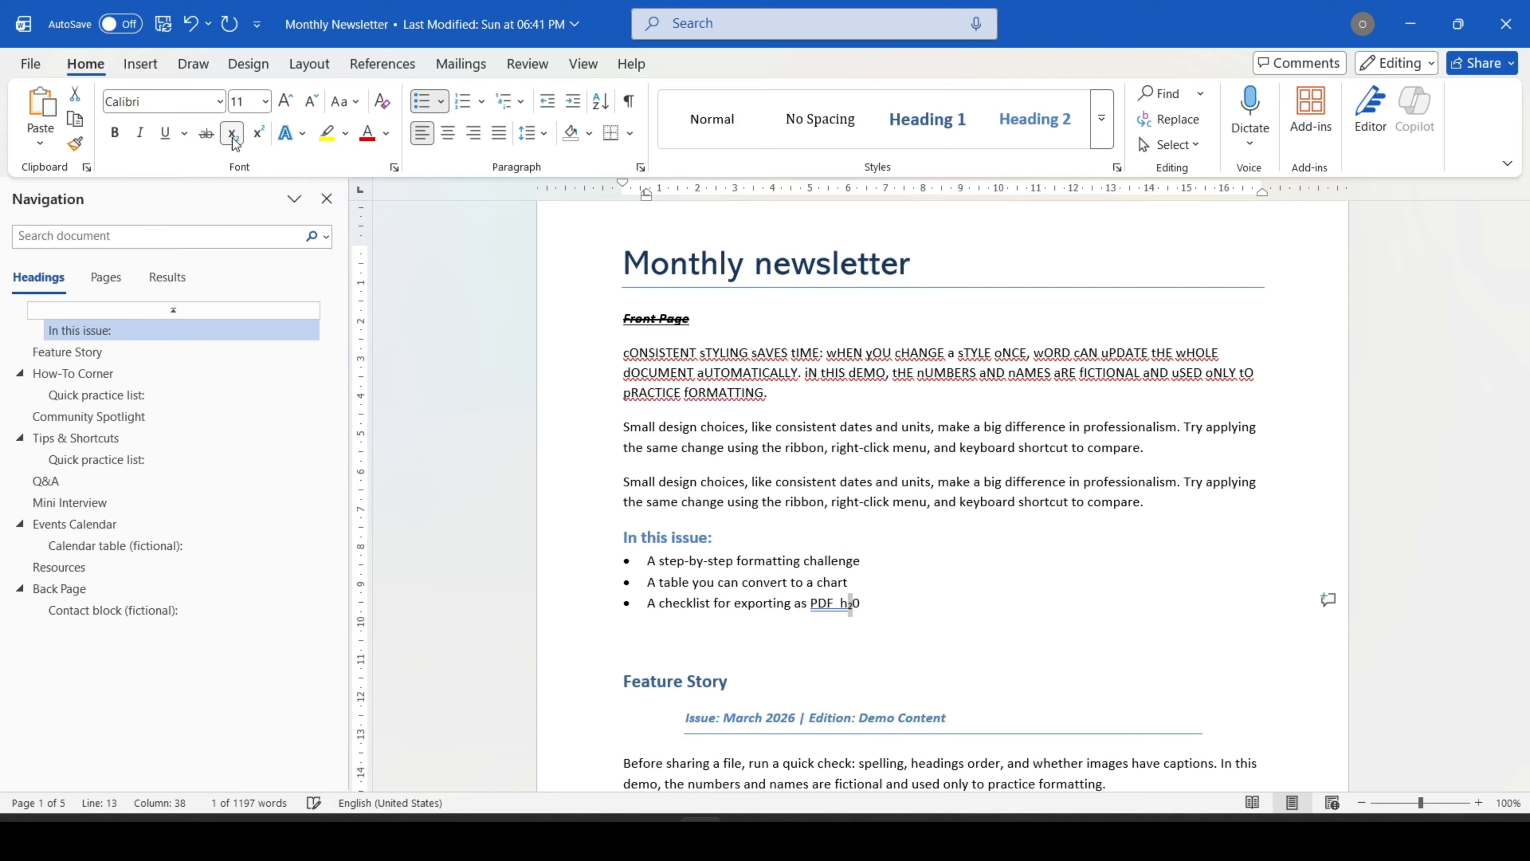
click(921, 604)
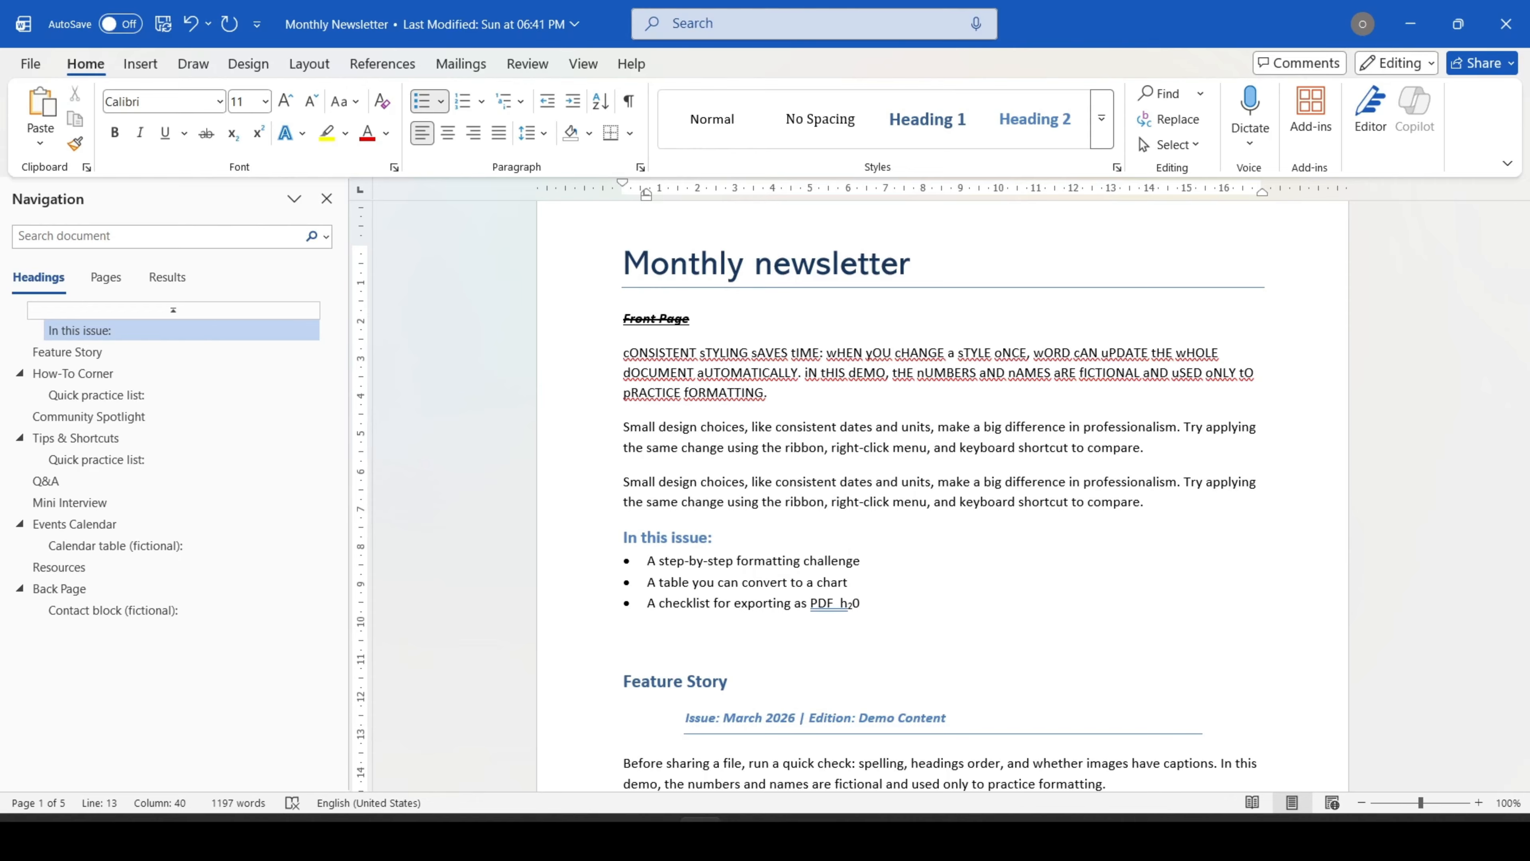
Step: Add "x2" after the h20 text in the last "In this issue:" bullet and make its 2 superscript
text(x2)
click(987, 628)
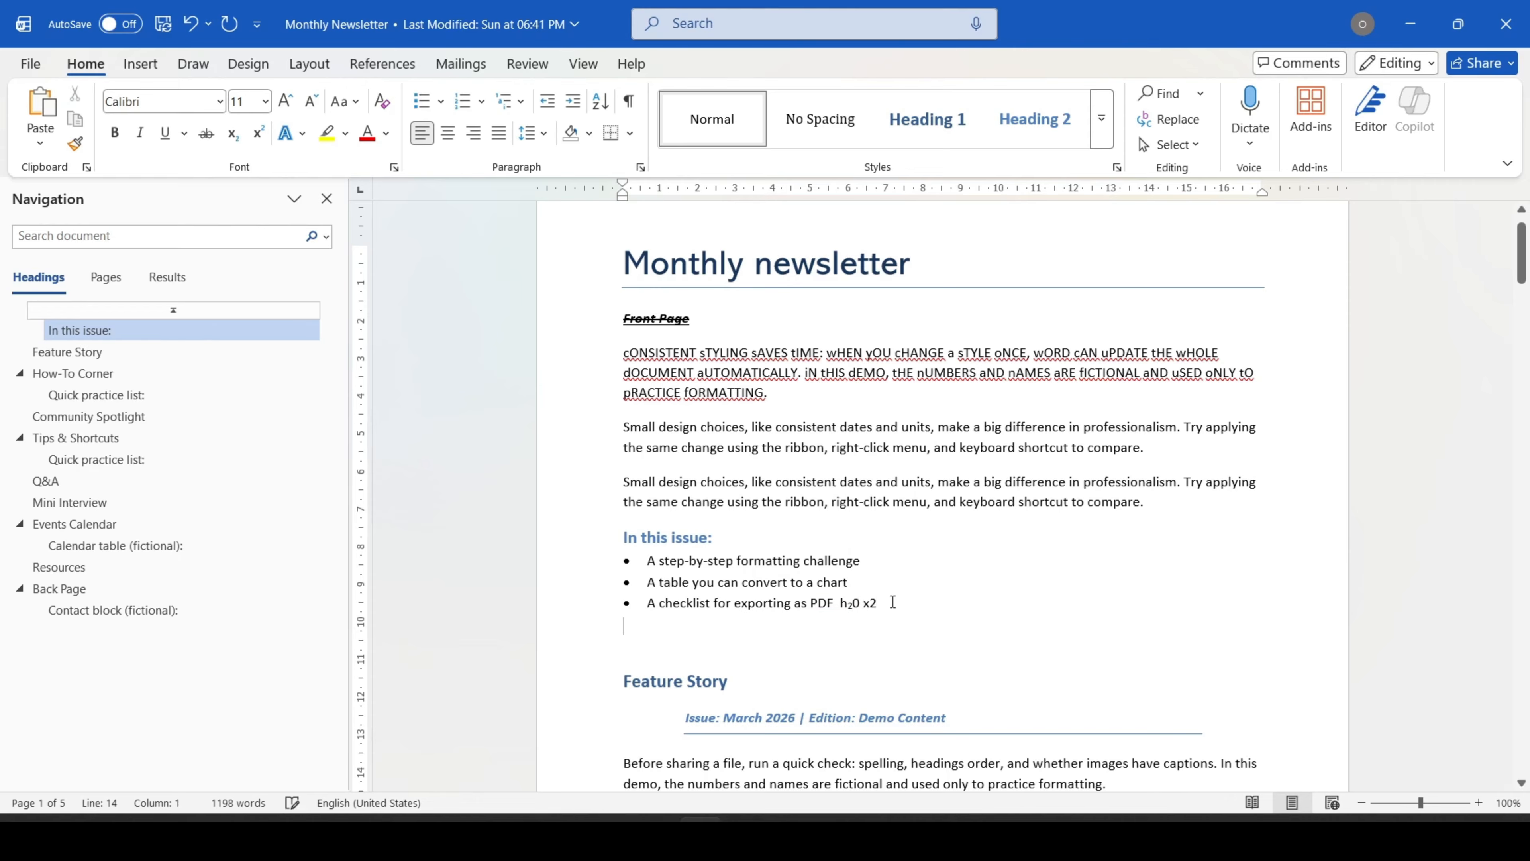
drag(880, 603, 870, 602)
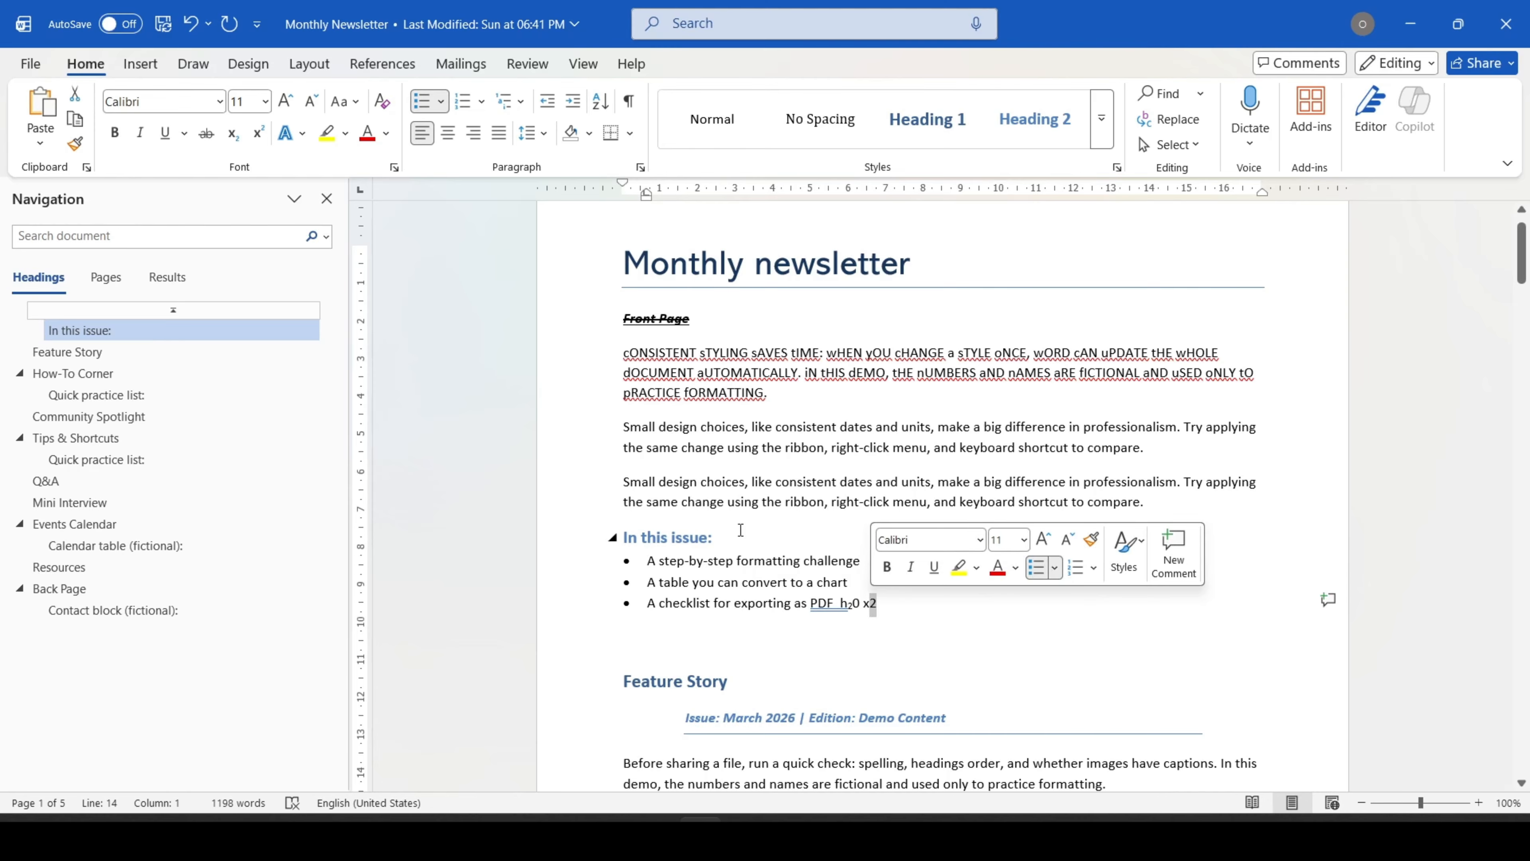
click(264, 132)
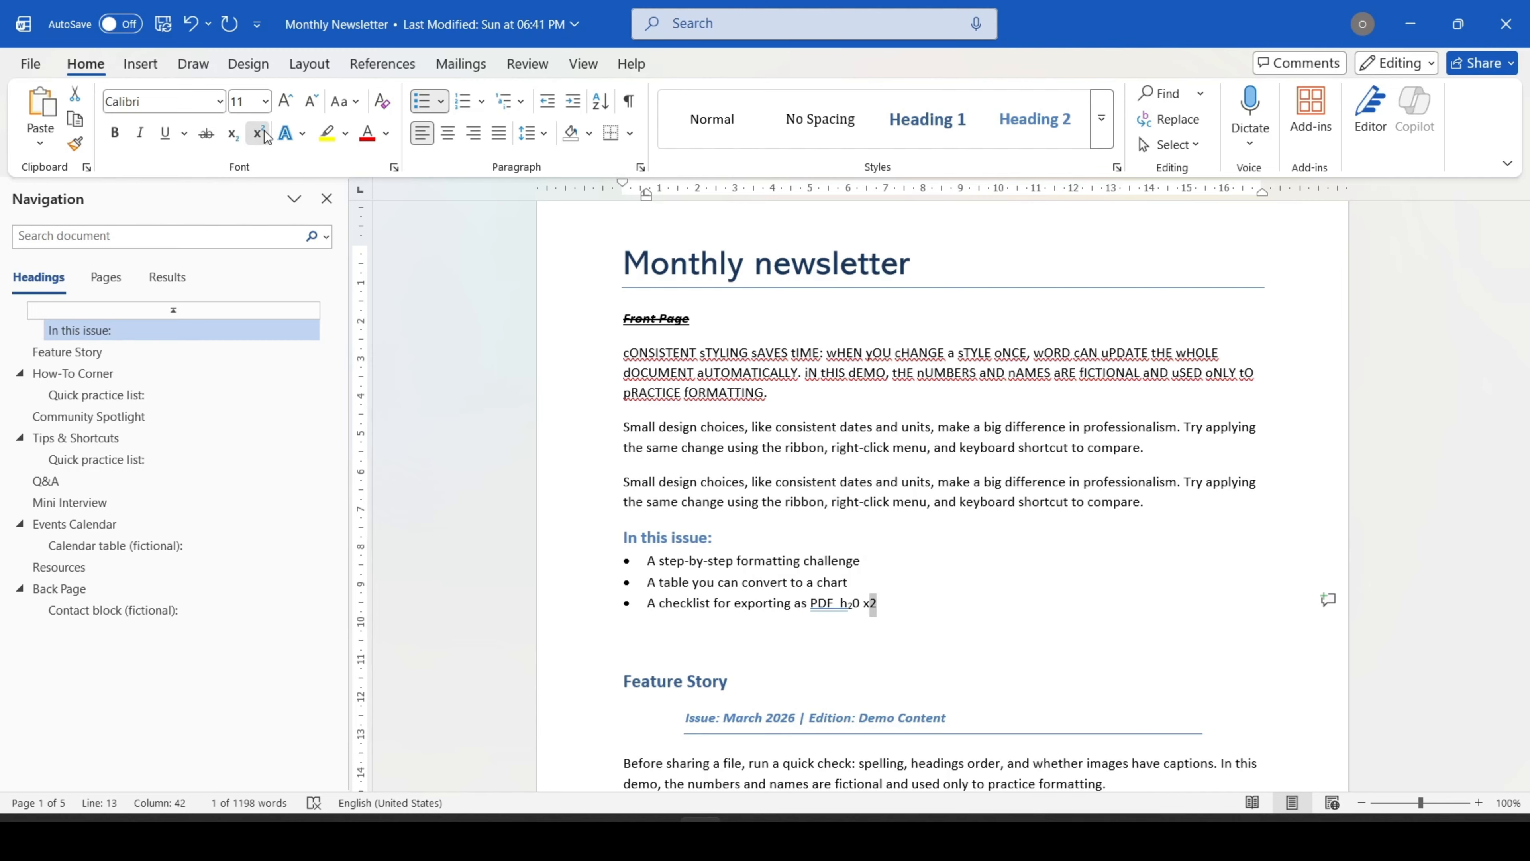
click(881, 627)
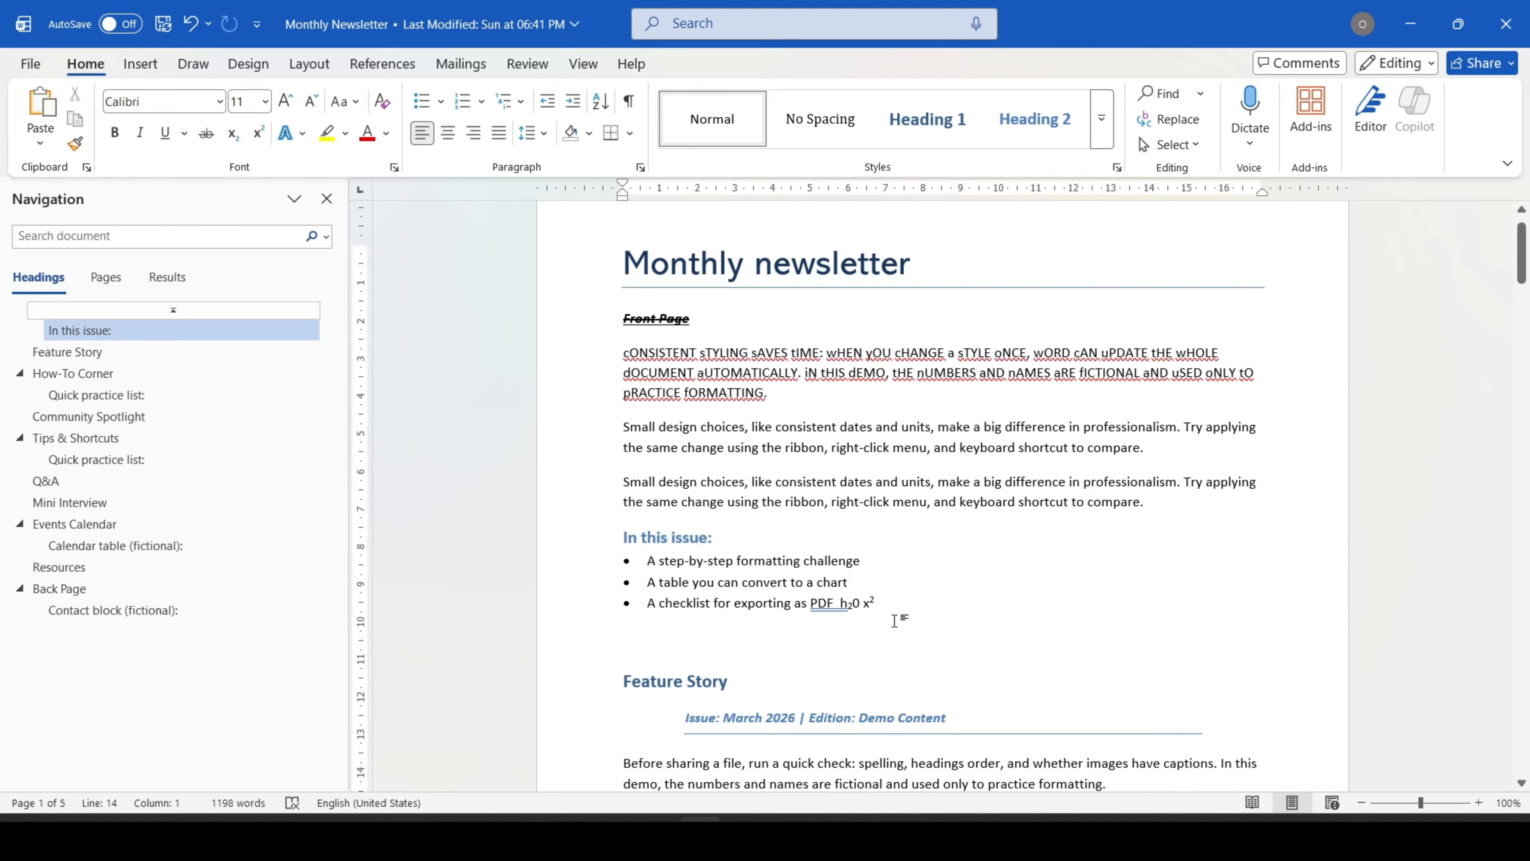
click(921, 583)
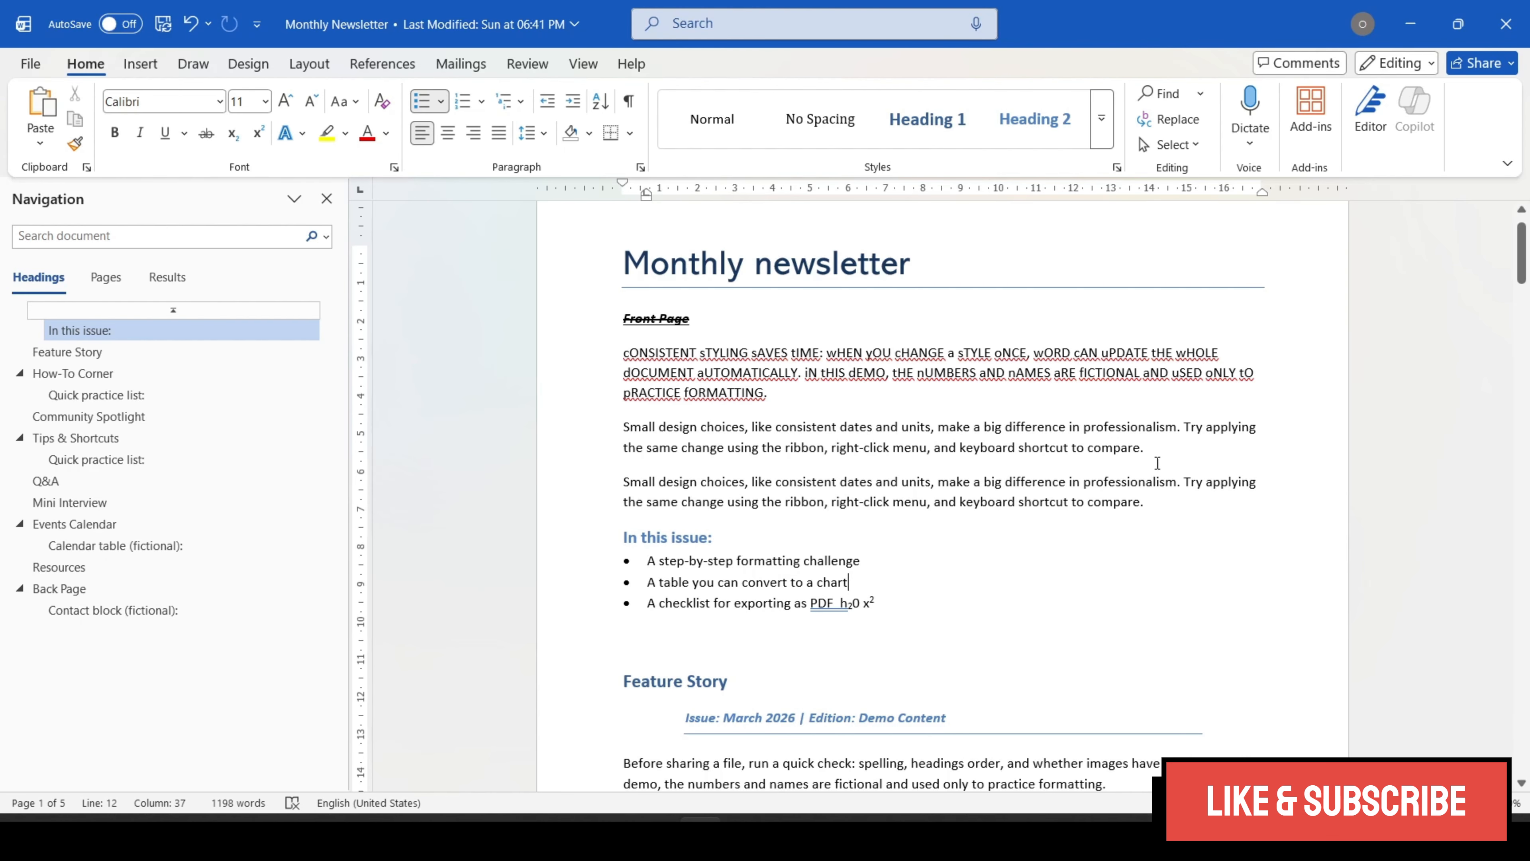
Step: Apply the purple preset text effect from the first row to the first "Small design choices" paragraph
drag(1167, 450, 589, 429)
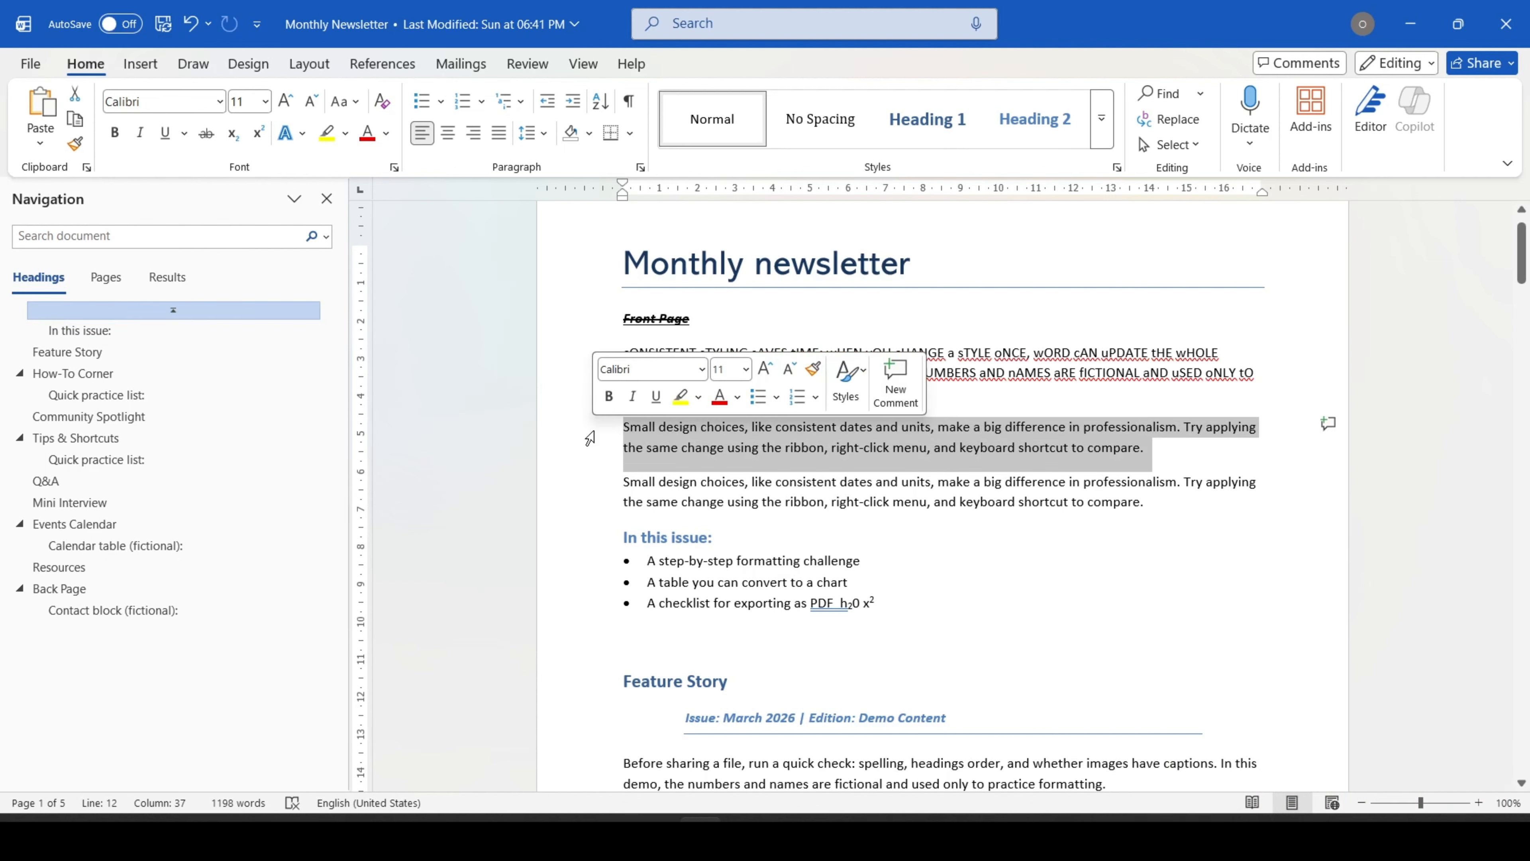
click(305, 137)
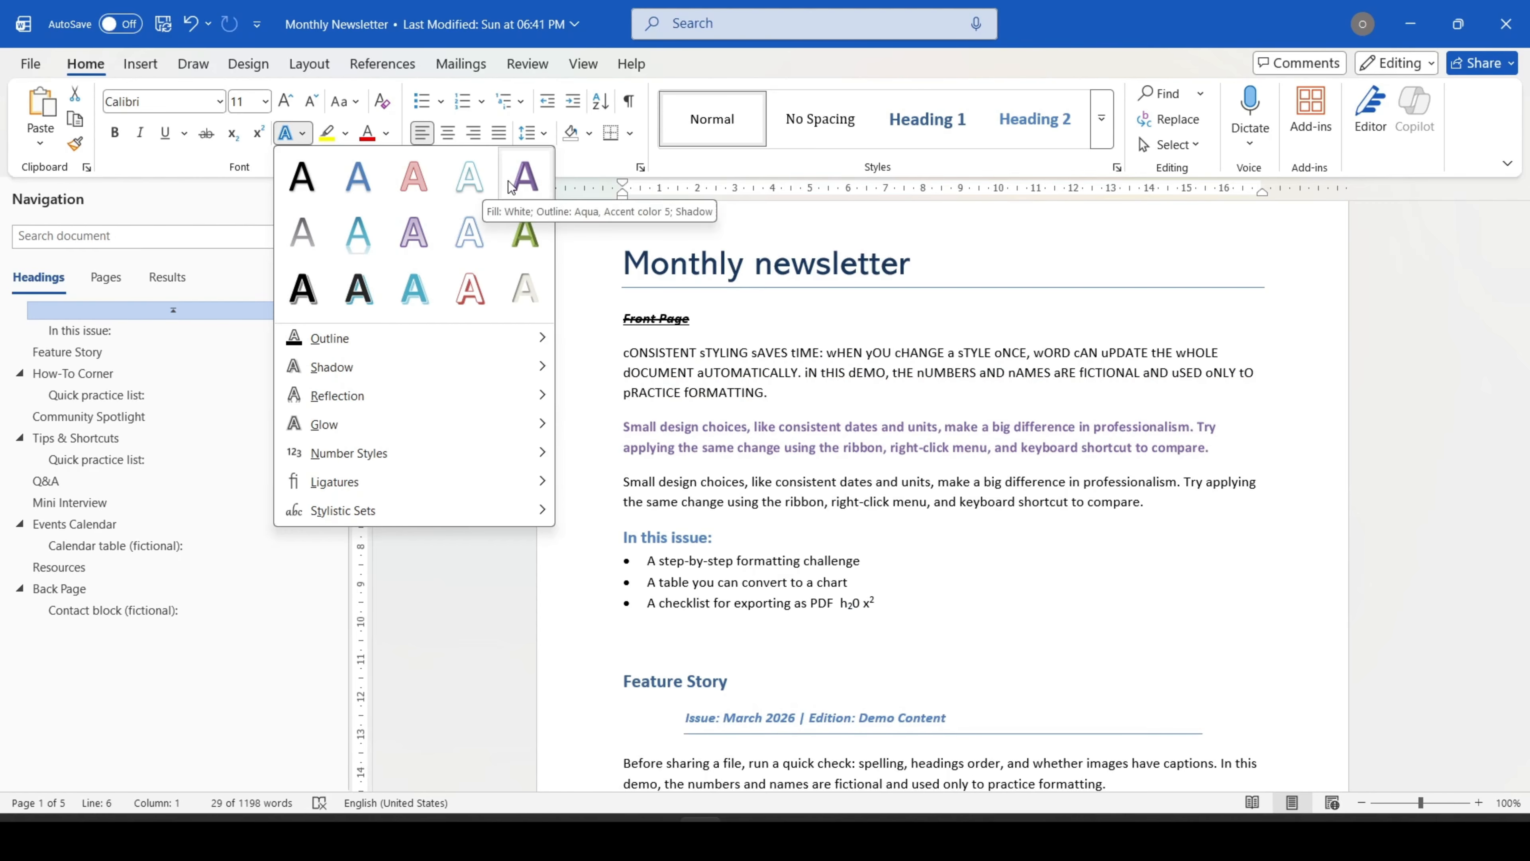
click(521, 192)
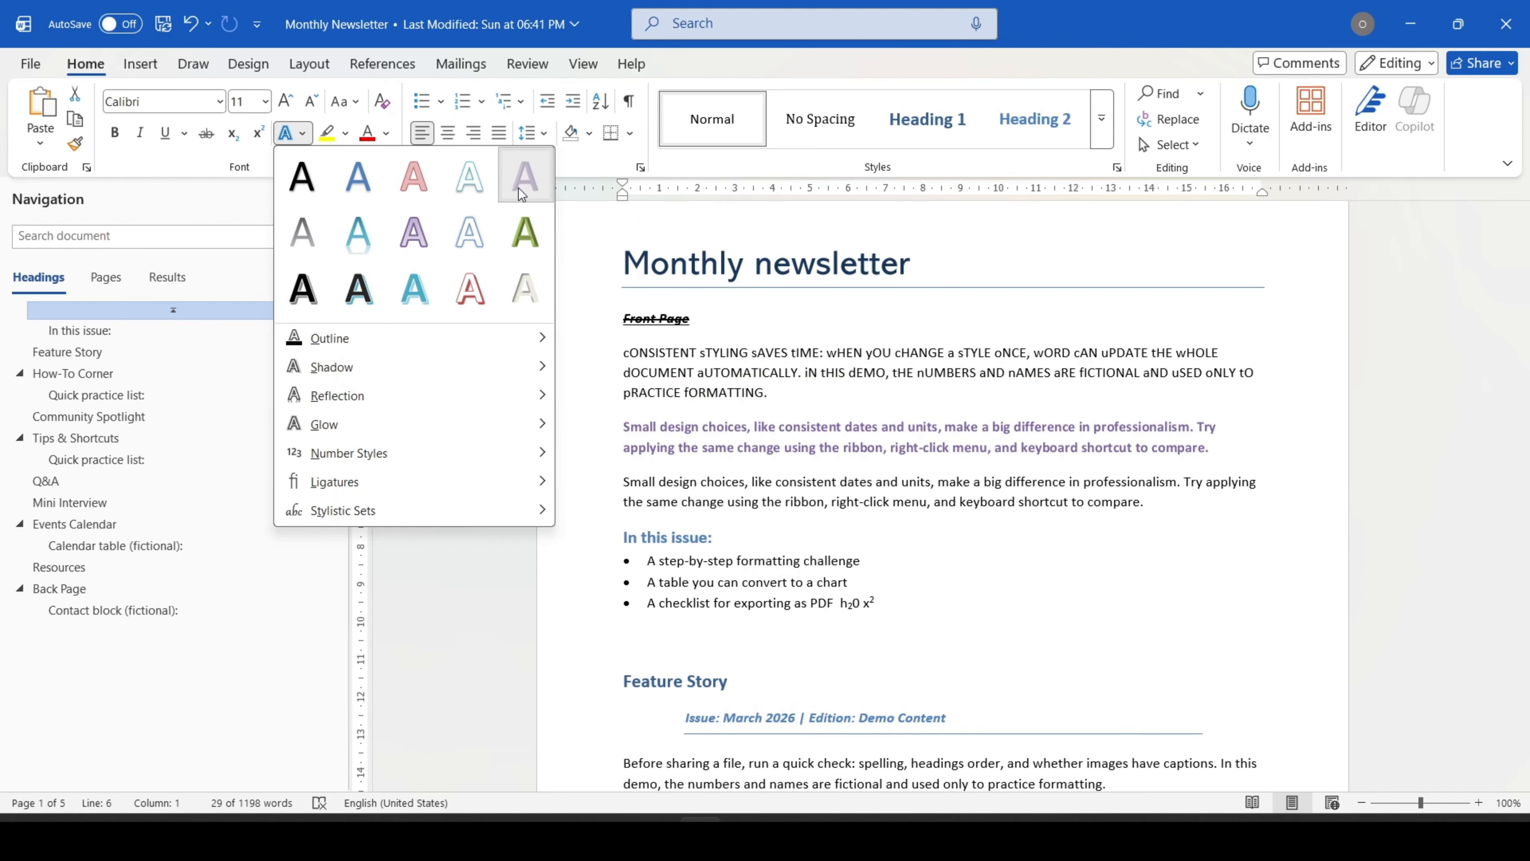
click(519, 188)
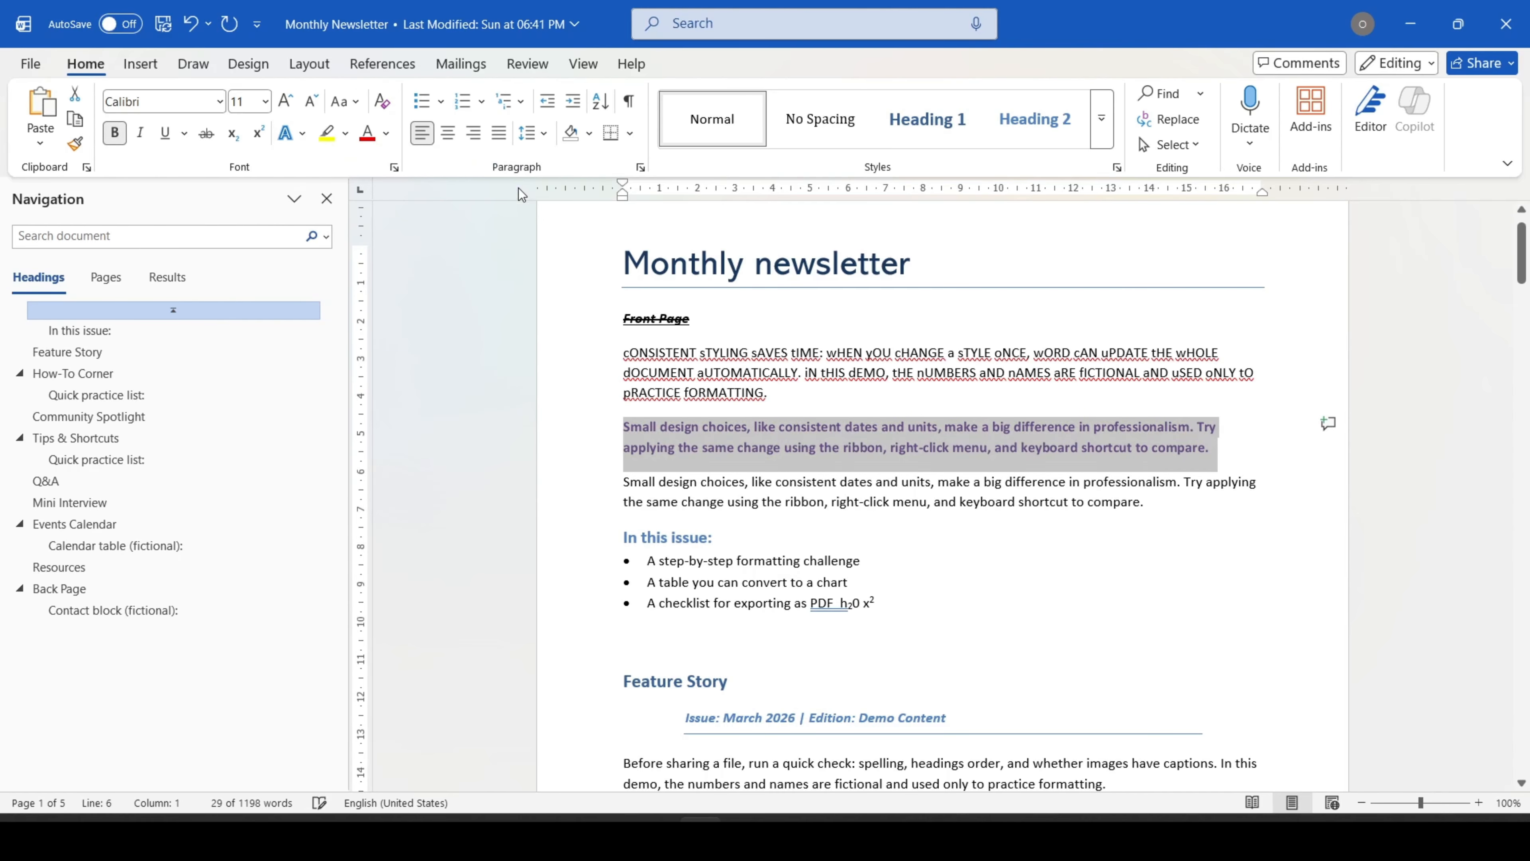
Step: Give the first "Small design choices" paragraph a standard green text outline and the middle reflection variation
click(302, 133)
mouse_move(355, 340)
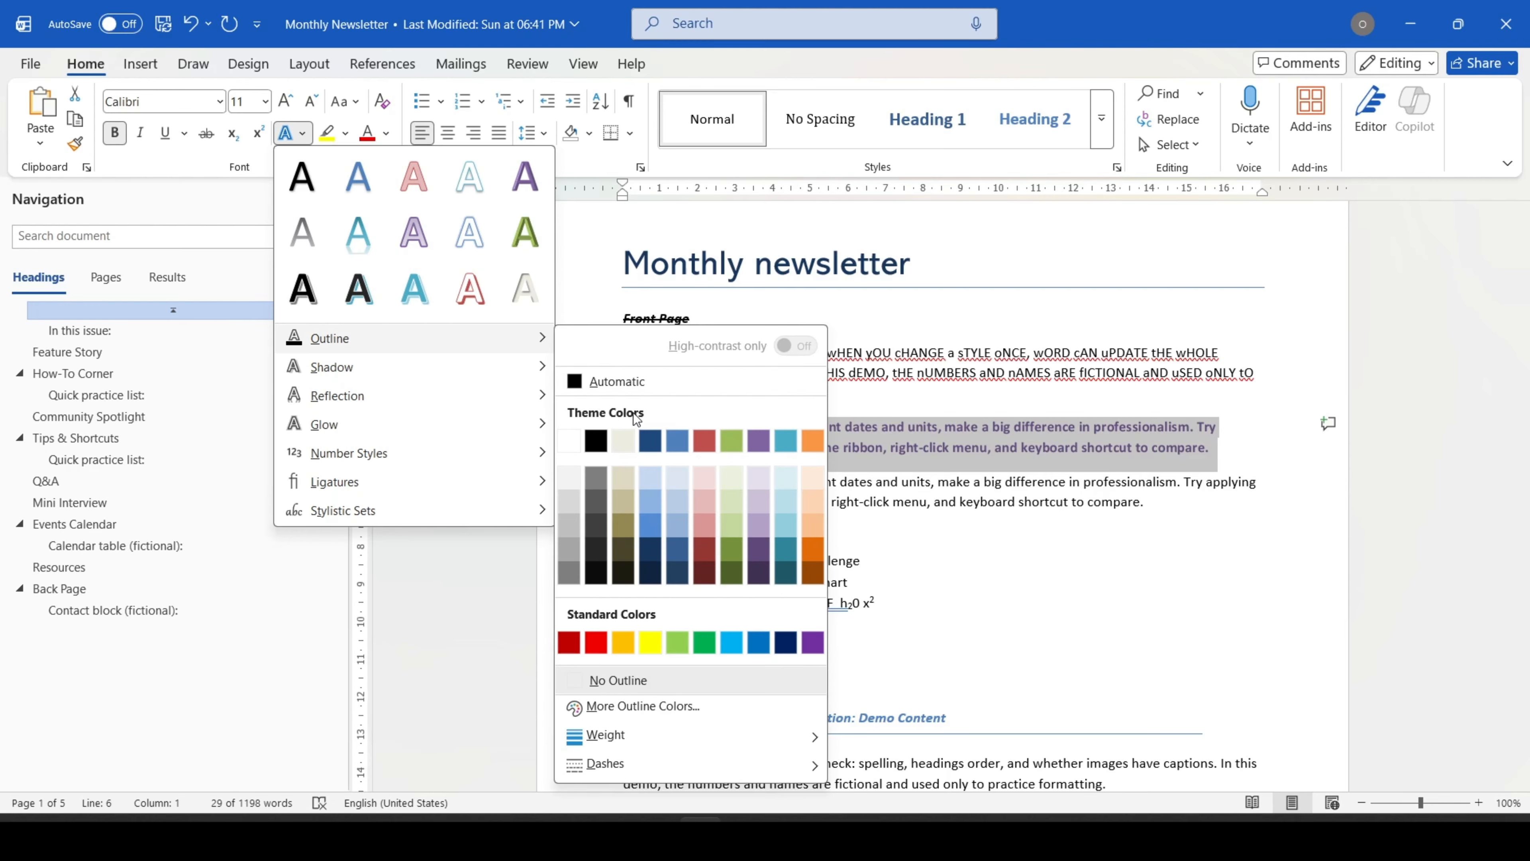
click(704, 642)
click(301, 134)
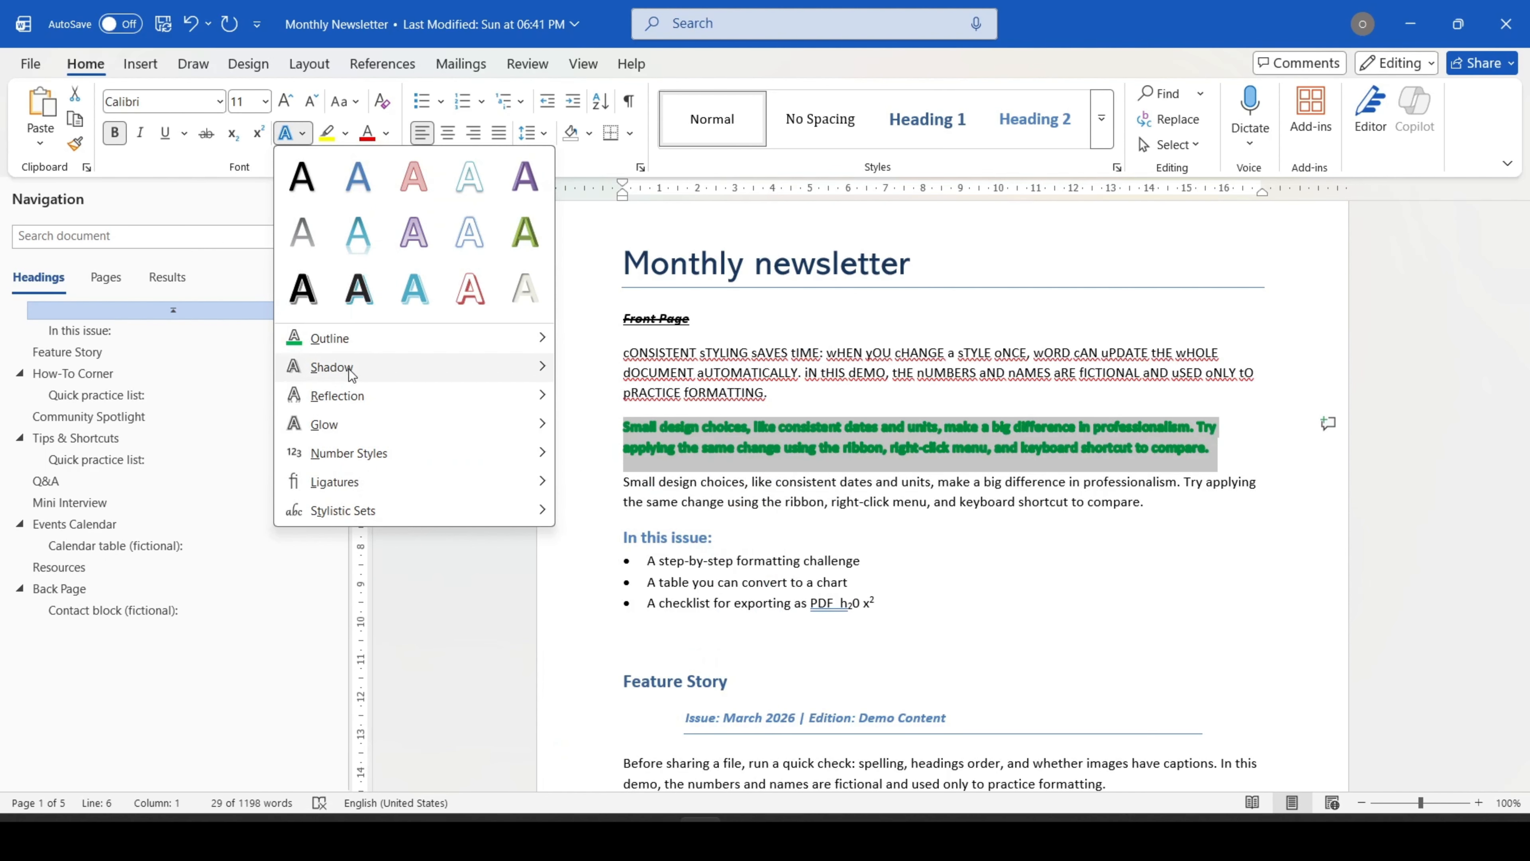
mouse_move(352, 395)
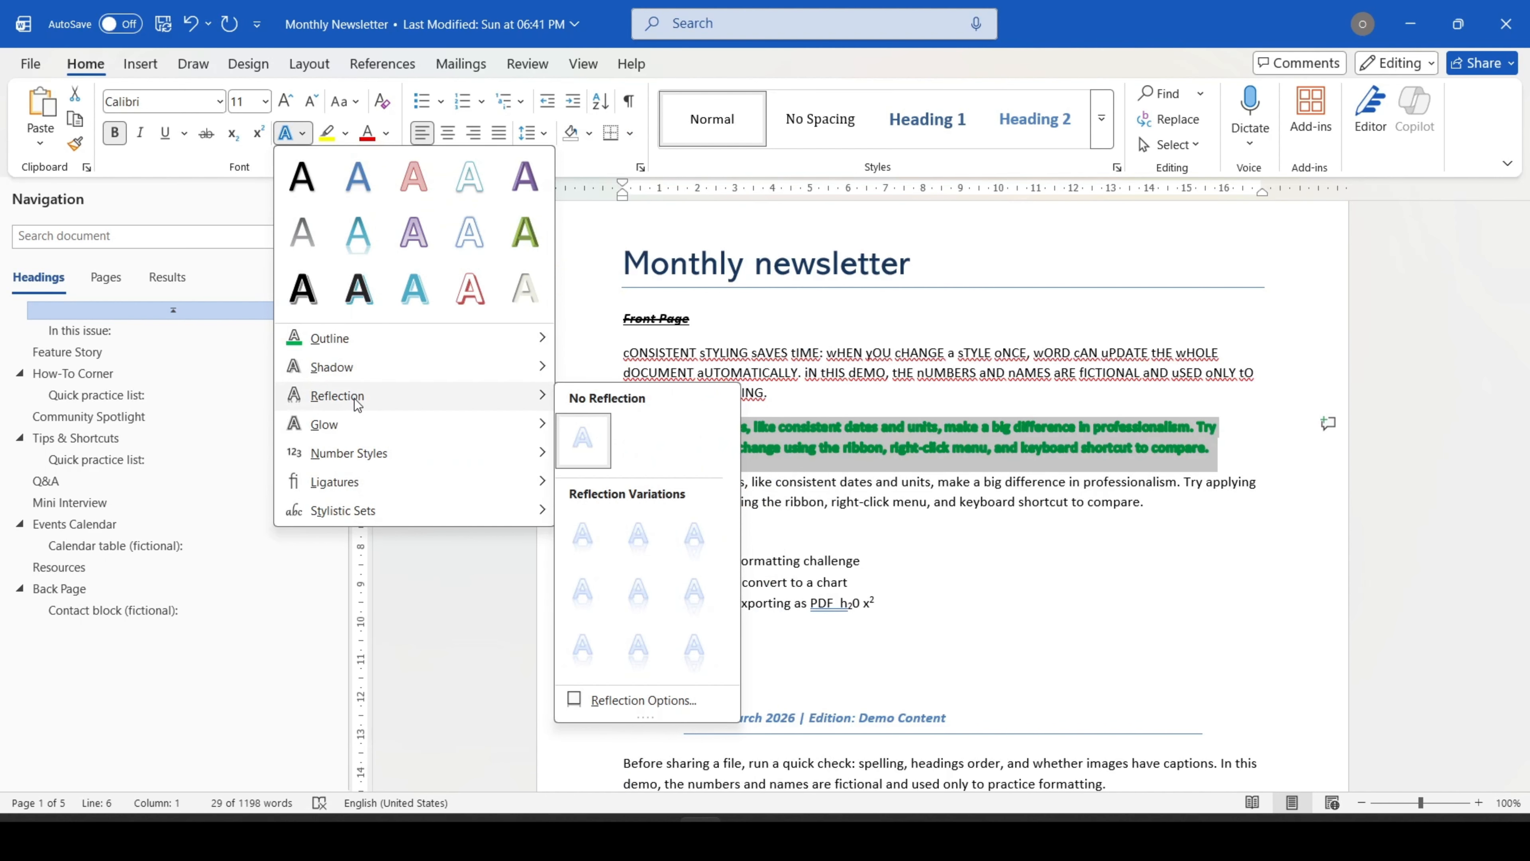
click(632, 605)
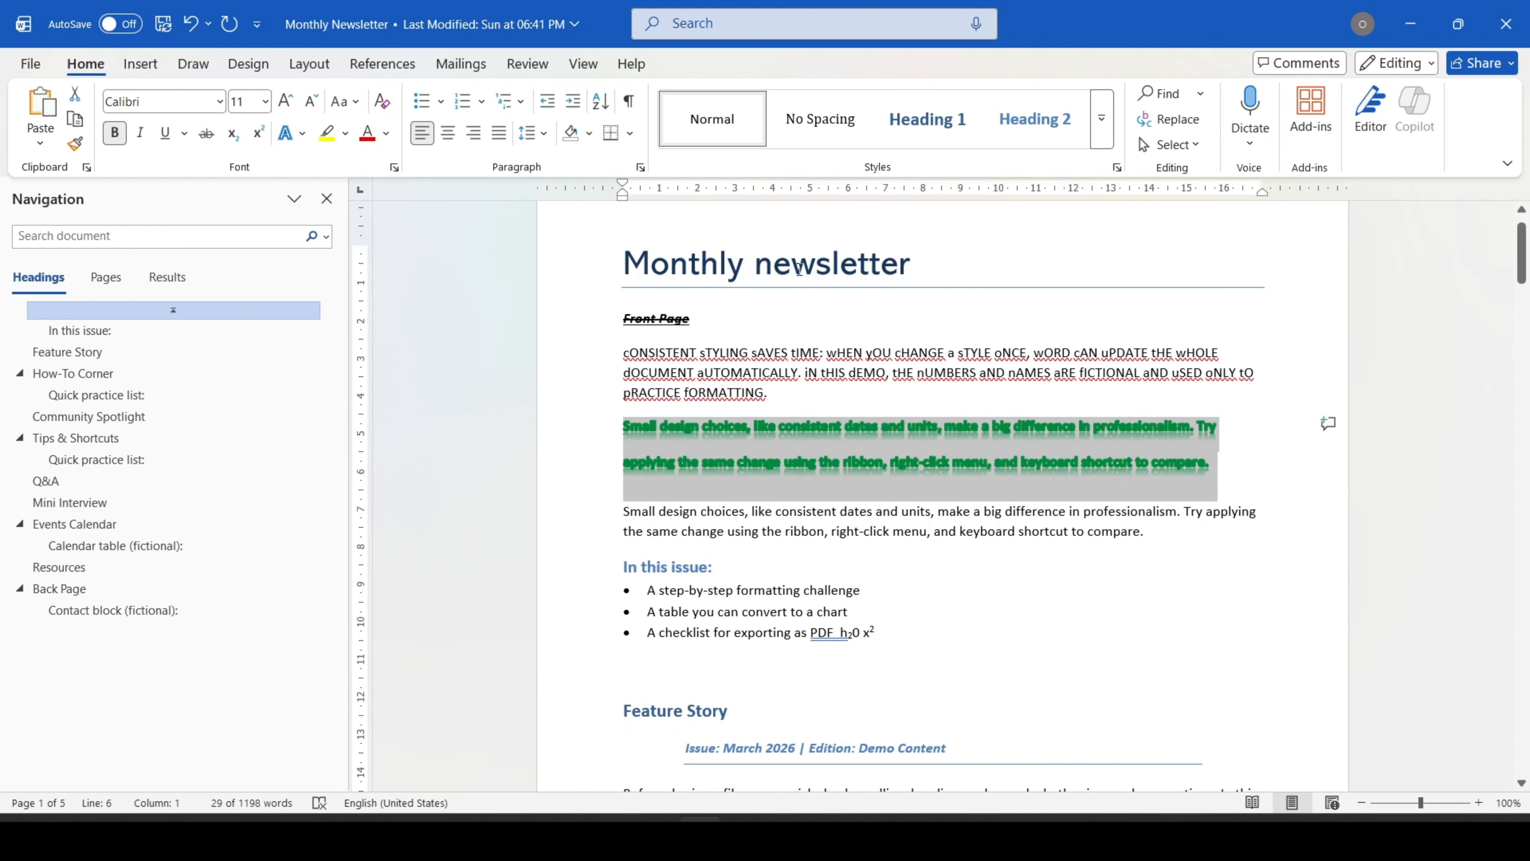
Step: Apply the red glow variation from the third row to the "Monthly newsletter" title
click(819, 257)
drag(935, 262, 633, 244)
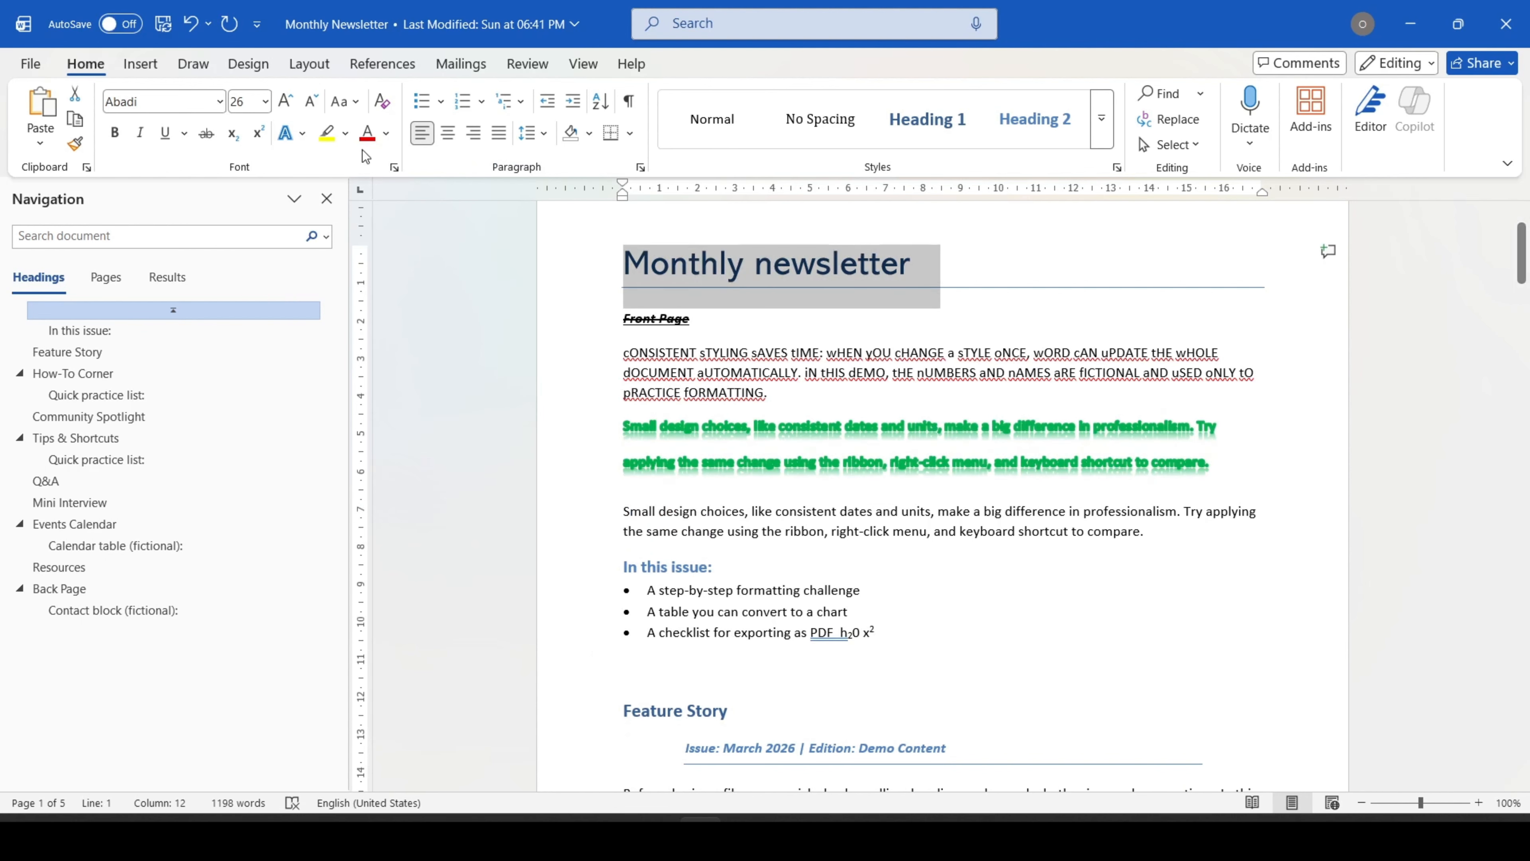
click(306, 136)
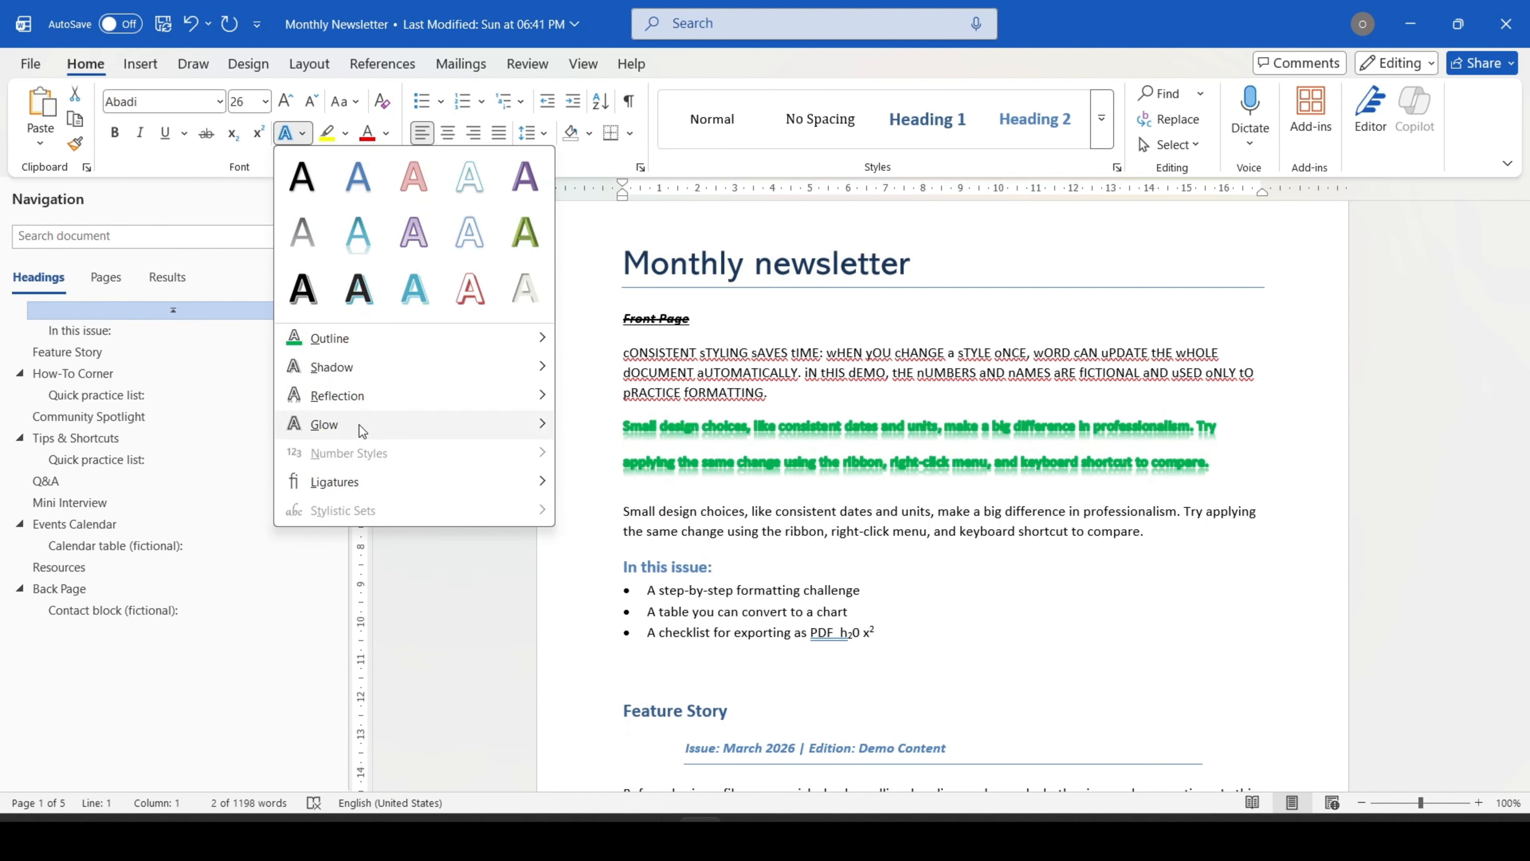
mouse_move(361, 430)
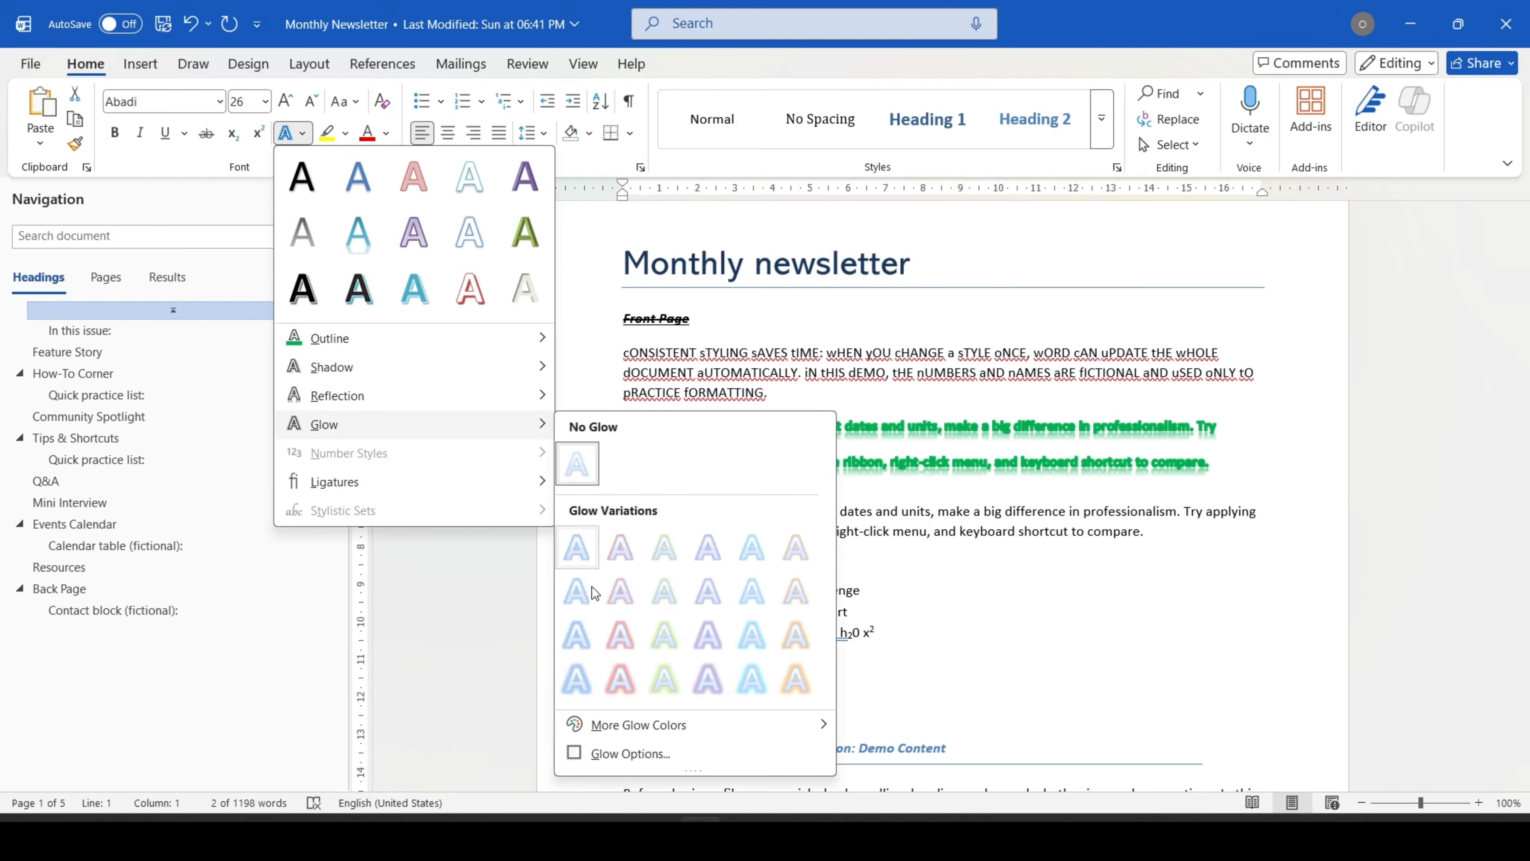
click(619, 646)
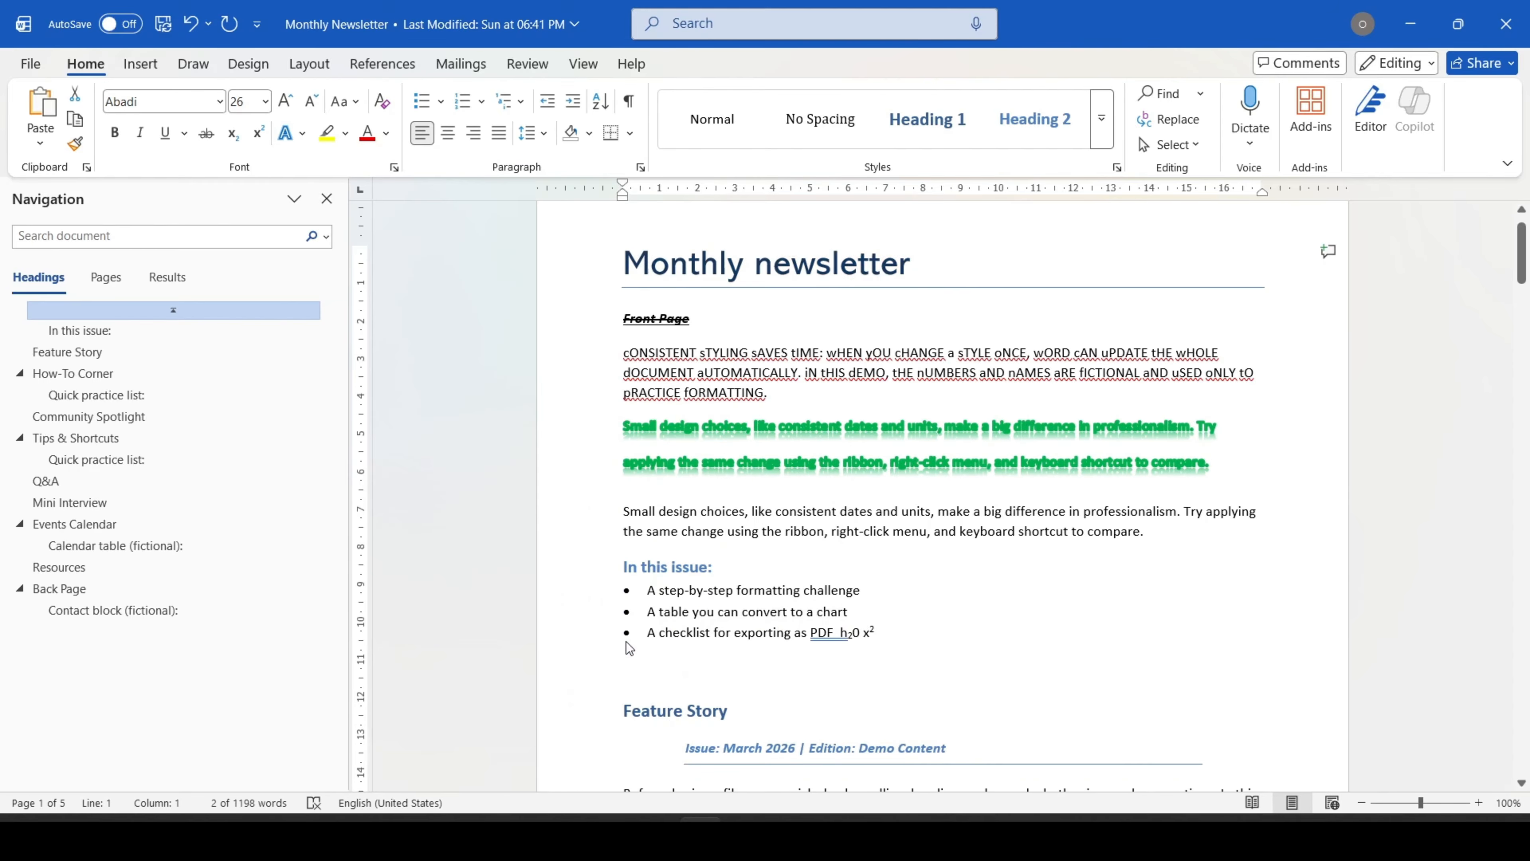
click(840, 285)
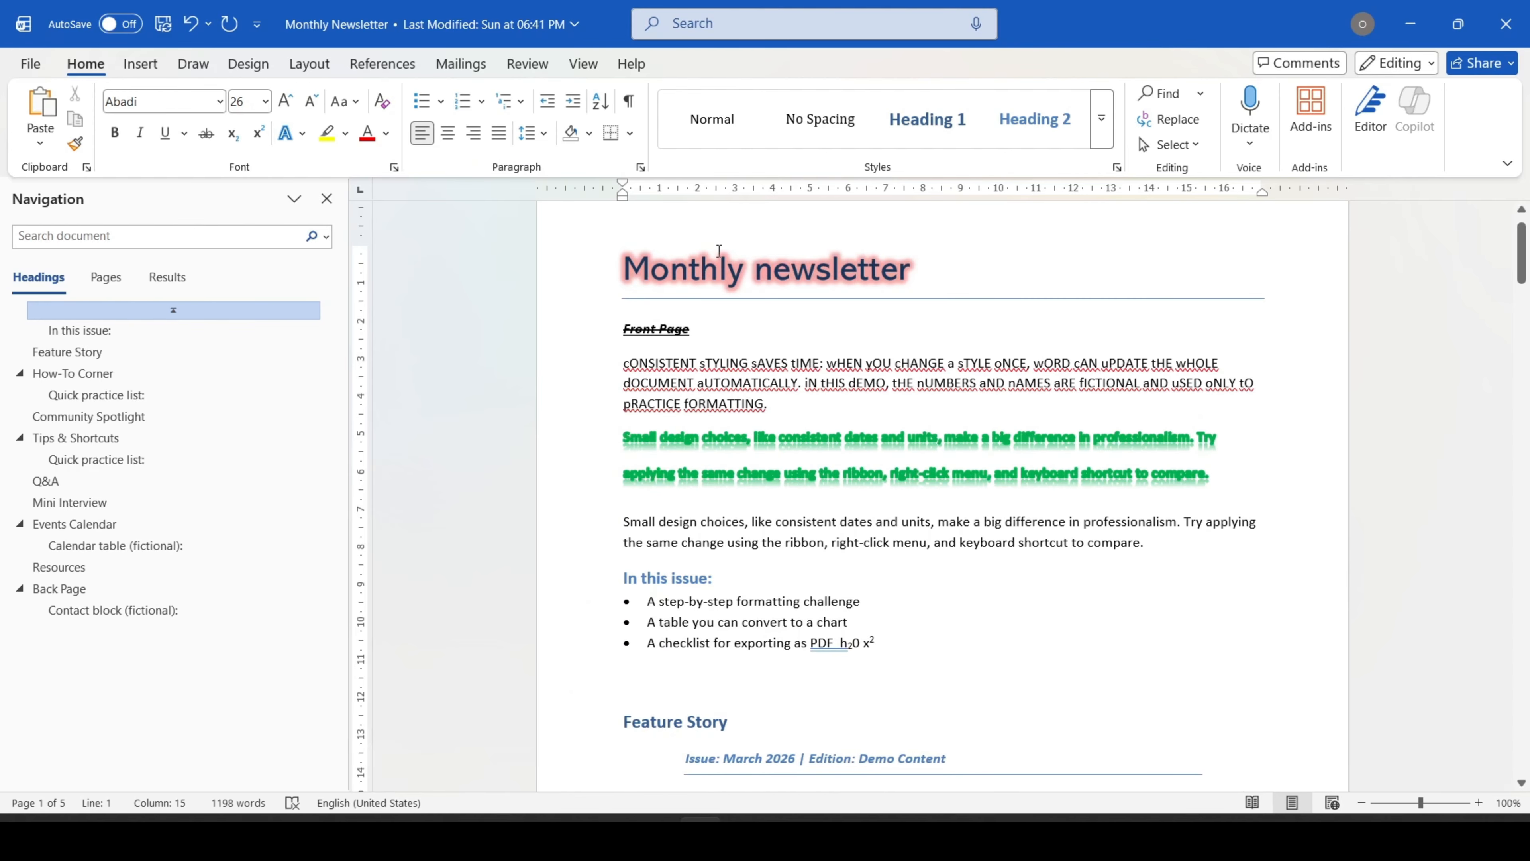
click(302, 133)
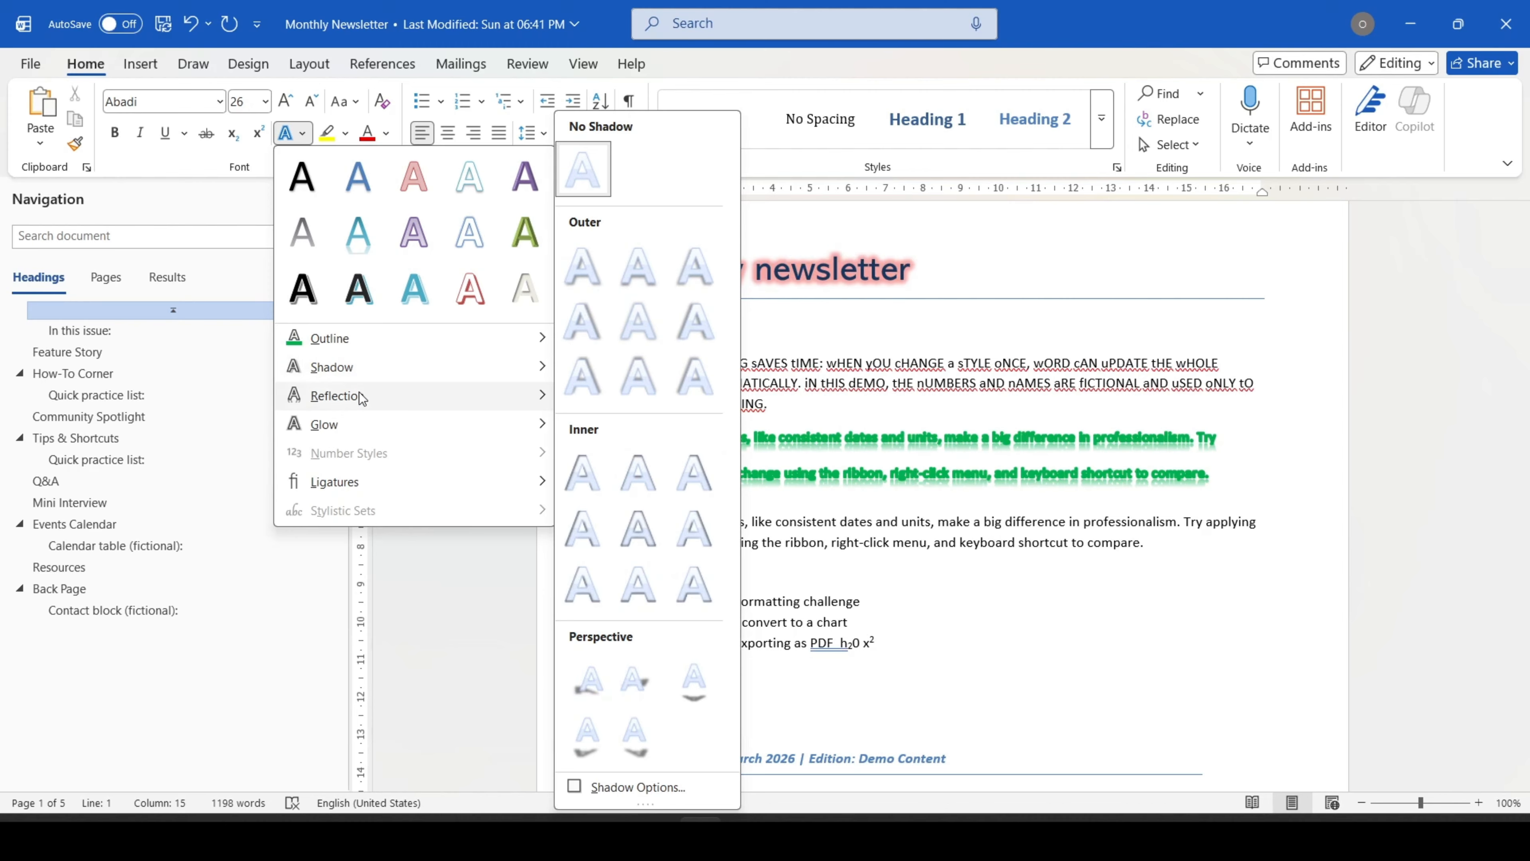
click(970, 278)
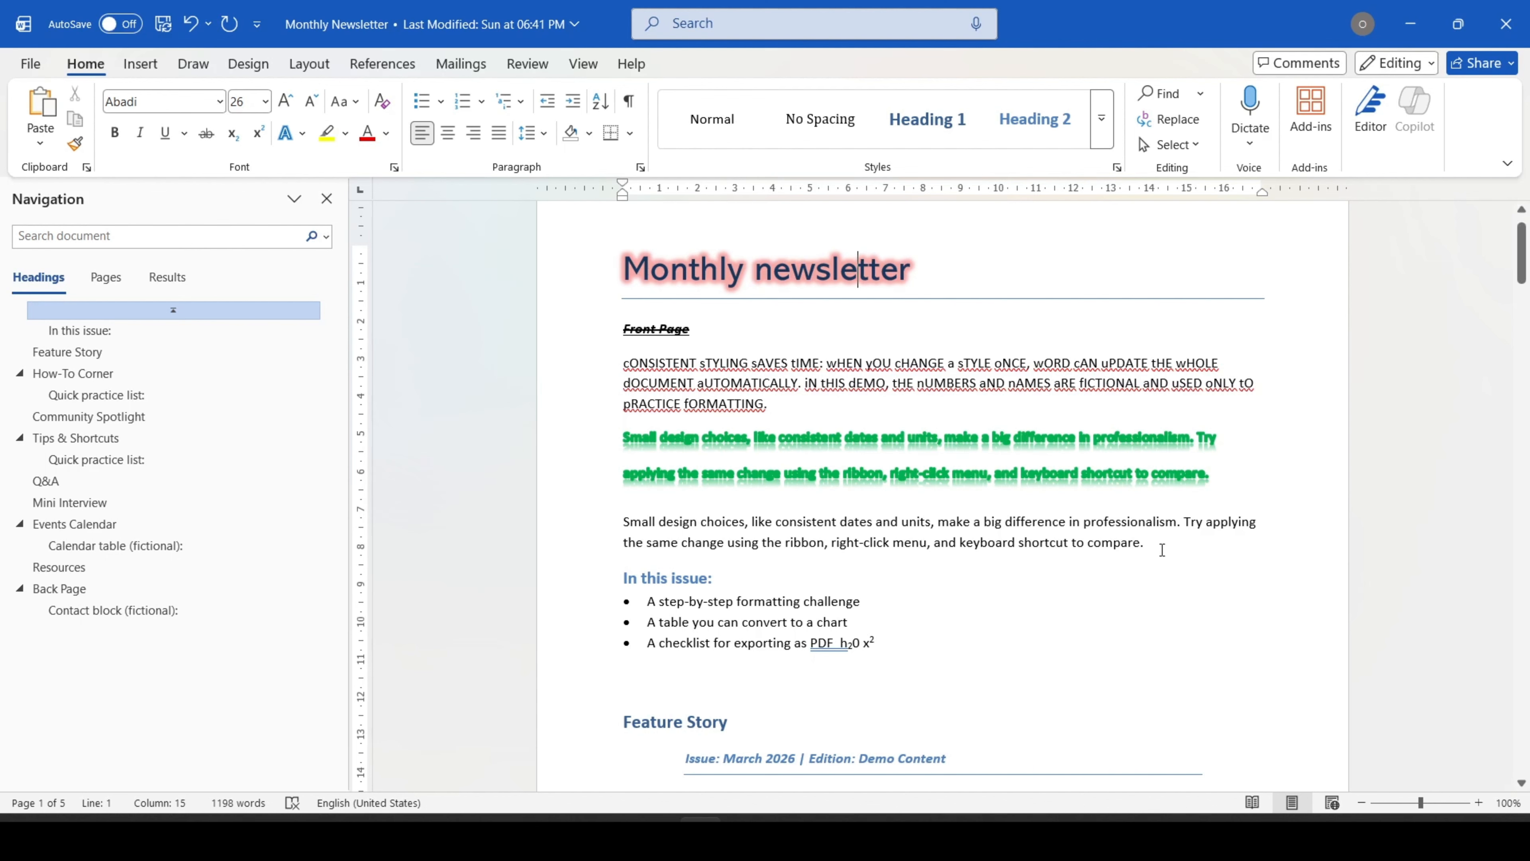
Step: Highlight the whole second "Small design choices" paragraph, above "In this issue:", in yellow
drag(1162, 546, 606, 526)
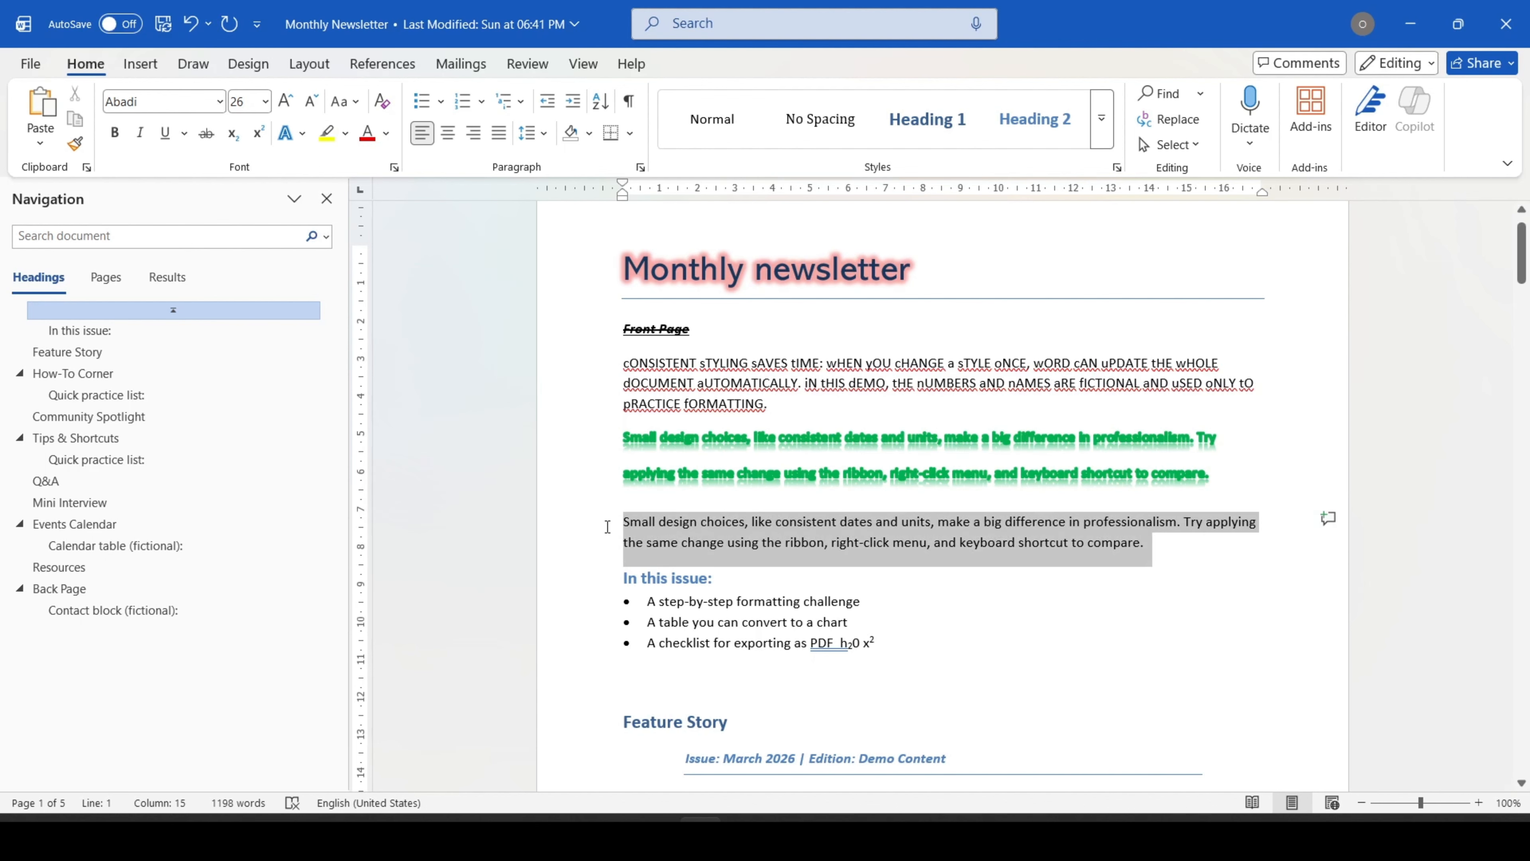
click(326, 138)
click(352, 137)
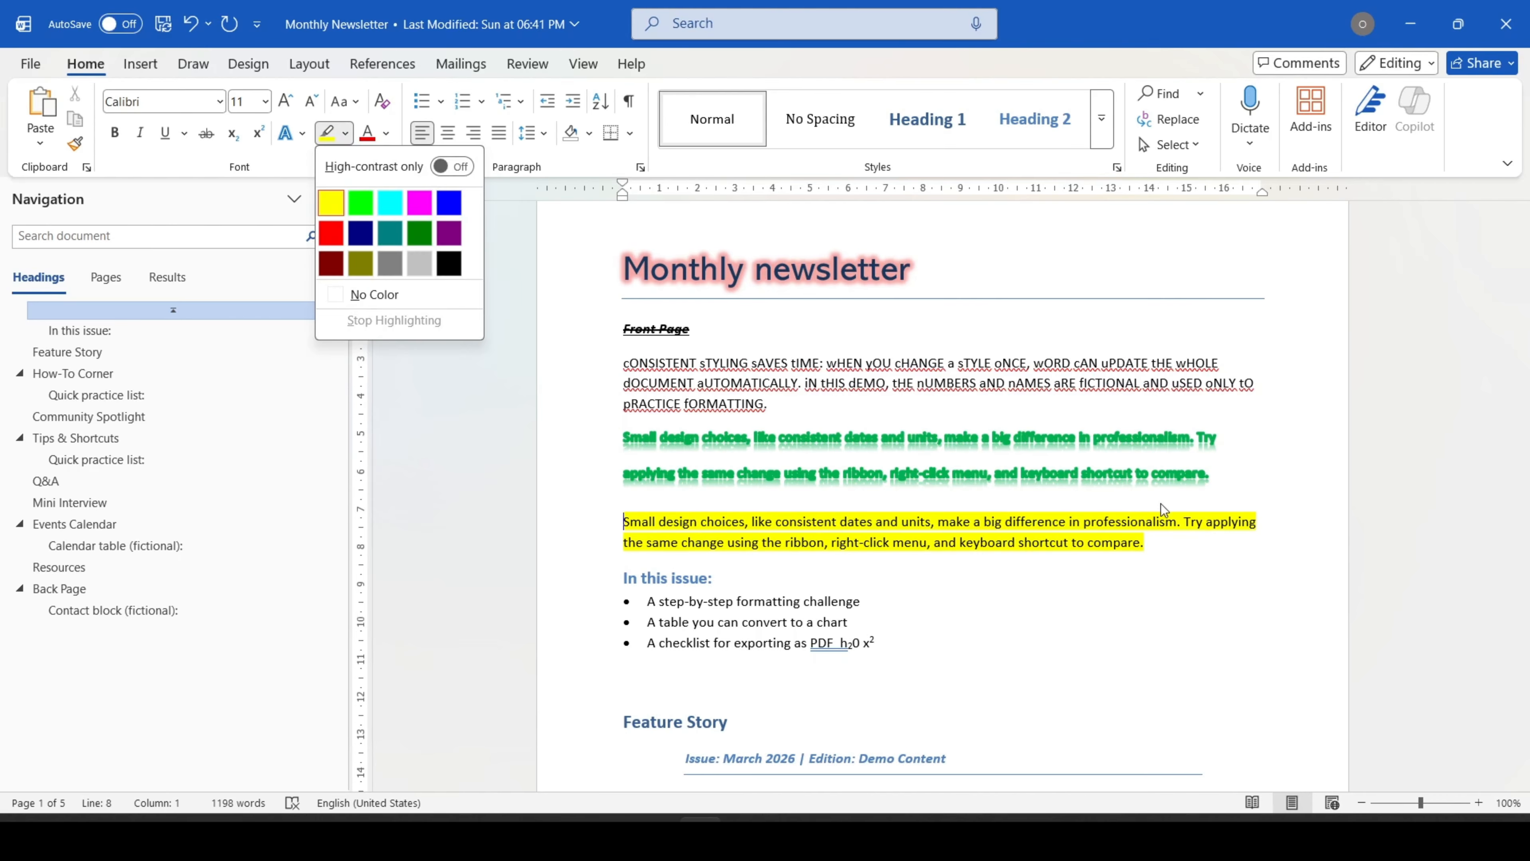
click(1166, 534)
drag(1168, 539, 596, 537)
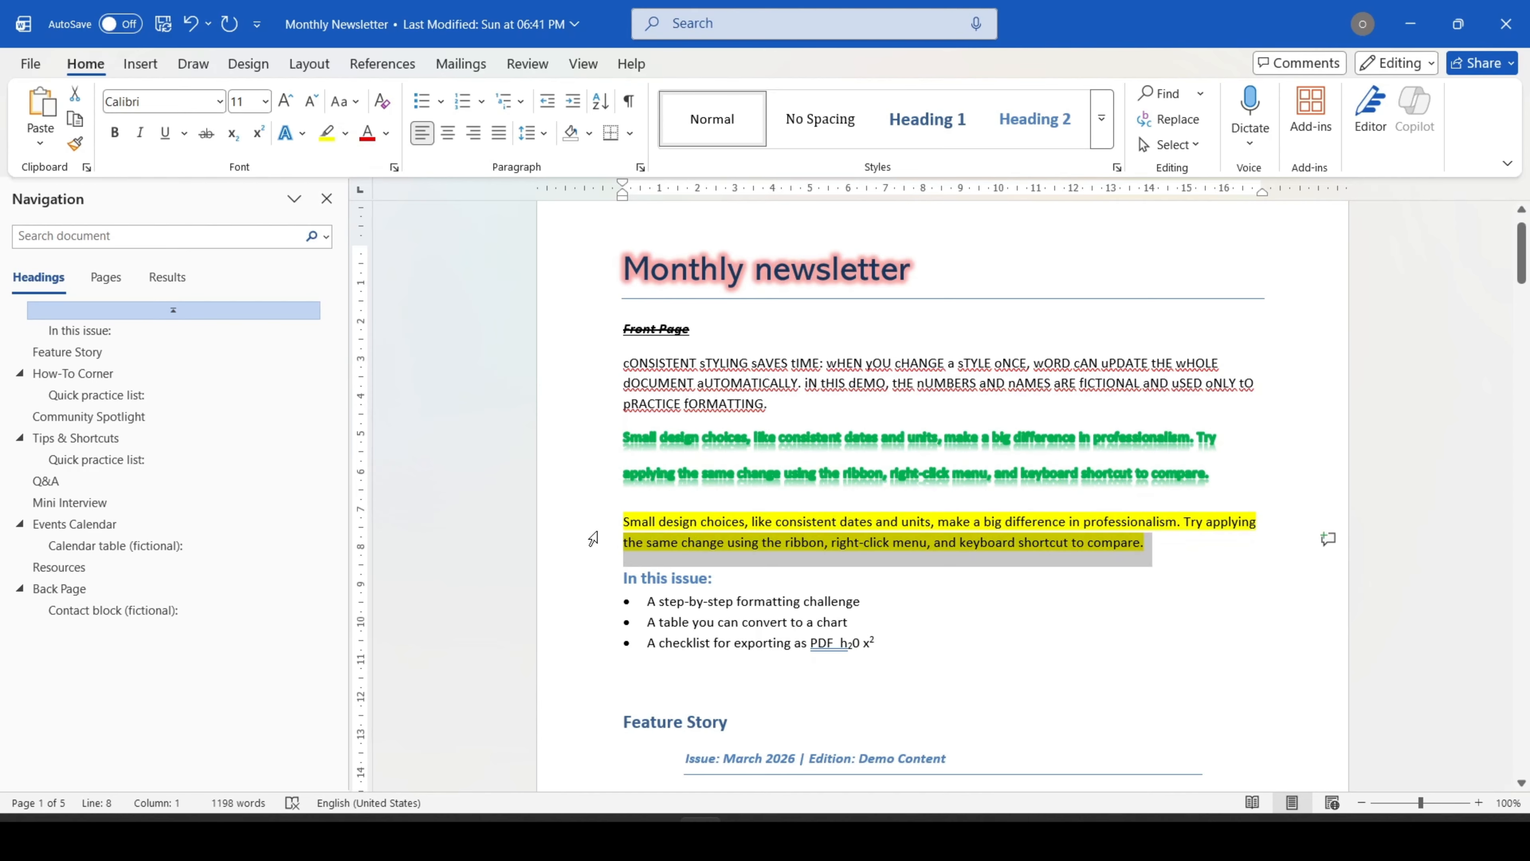
click(598, 528)
click(1113, 543)
drag(1160, 548, 961, 543)
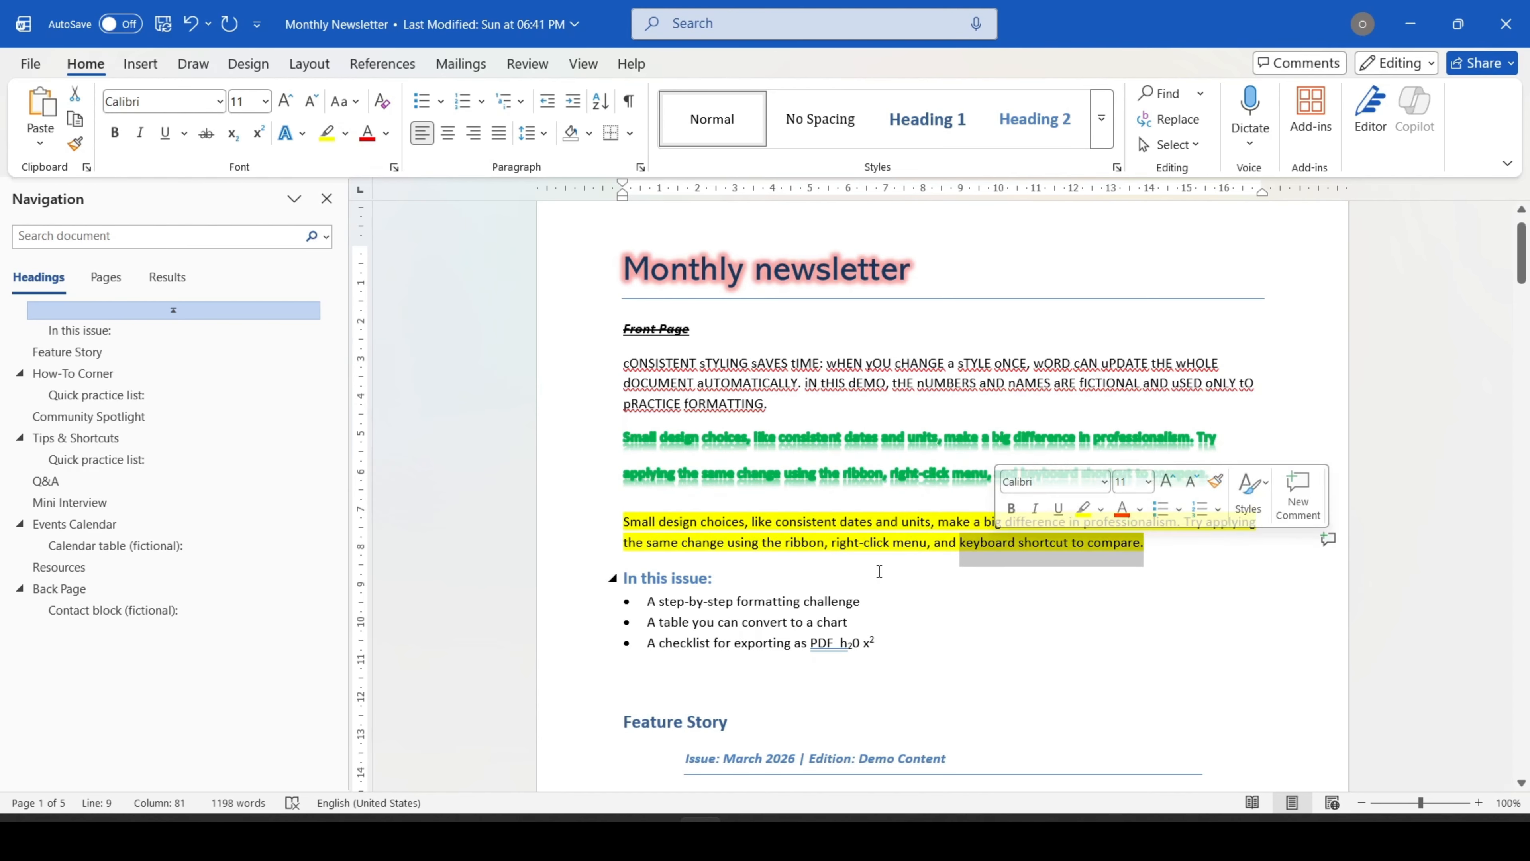
Step: Highlight all three bullet points under "In this issue:" in blue
click(651, 594)
drag(652, 594, 881, 643)
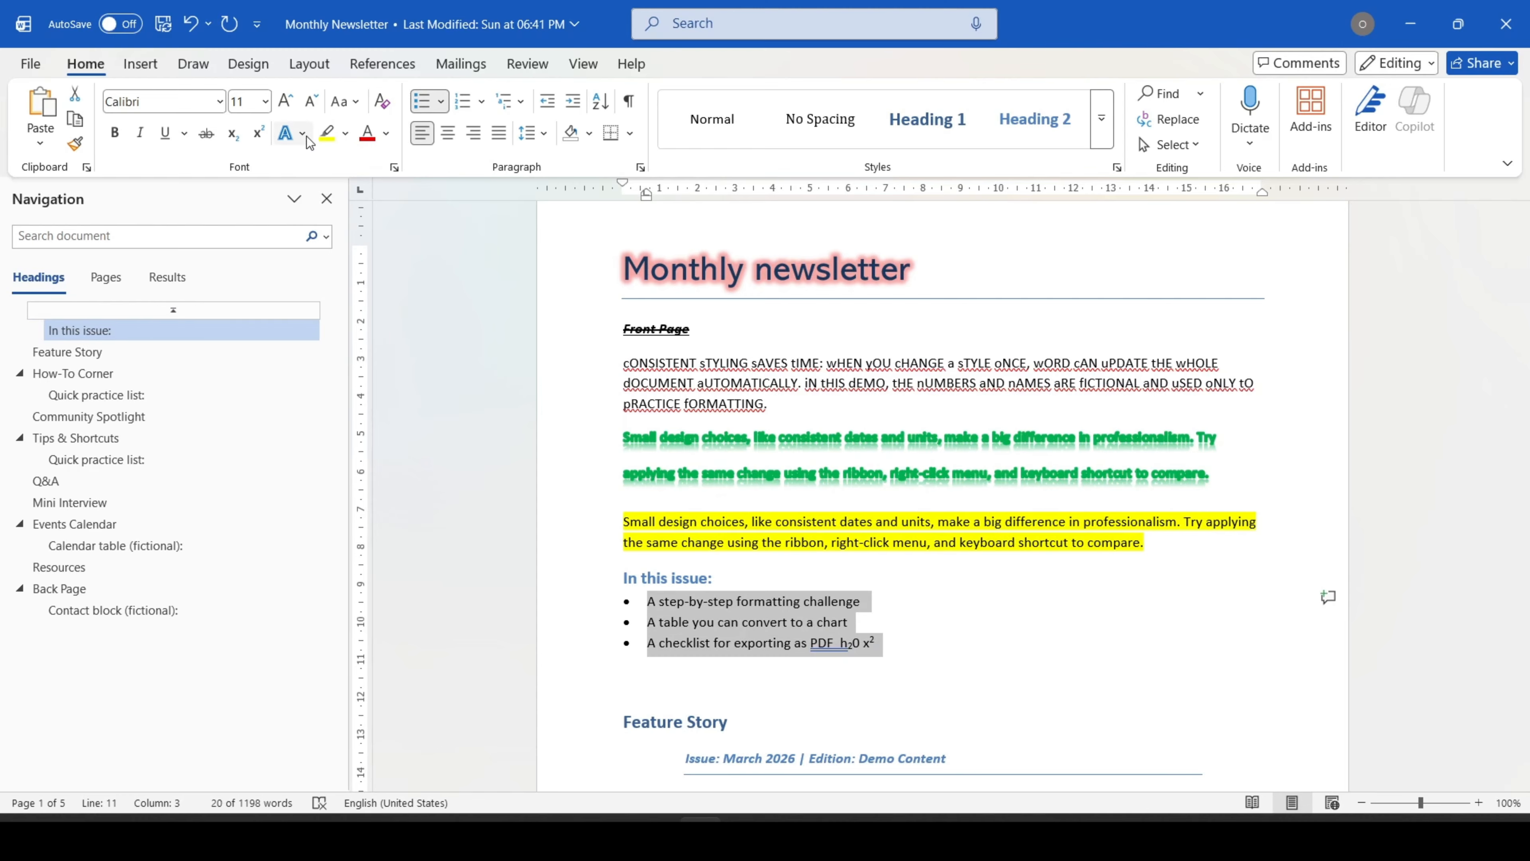
click(345, 134)
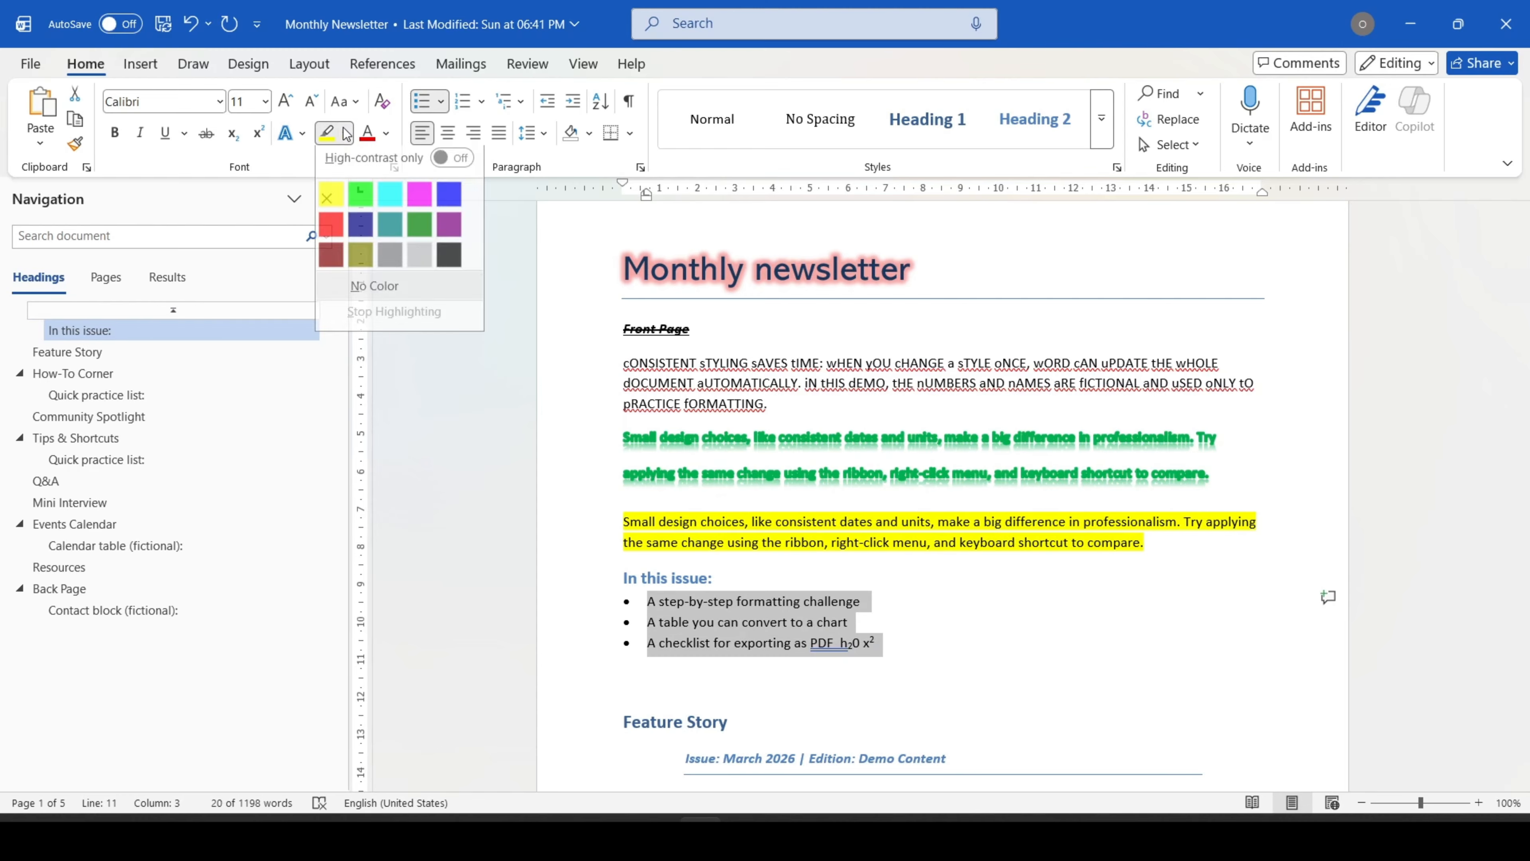
click(455, 203)
click(1027, 640)
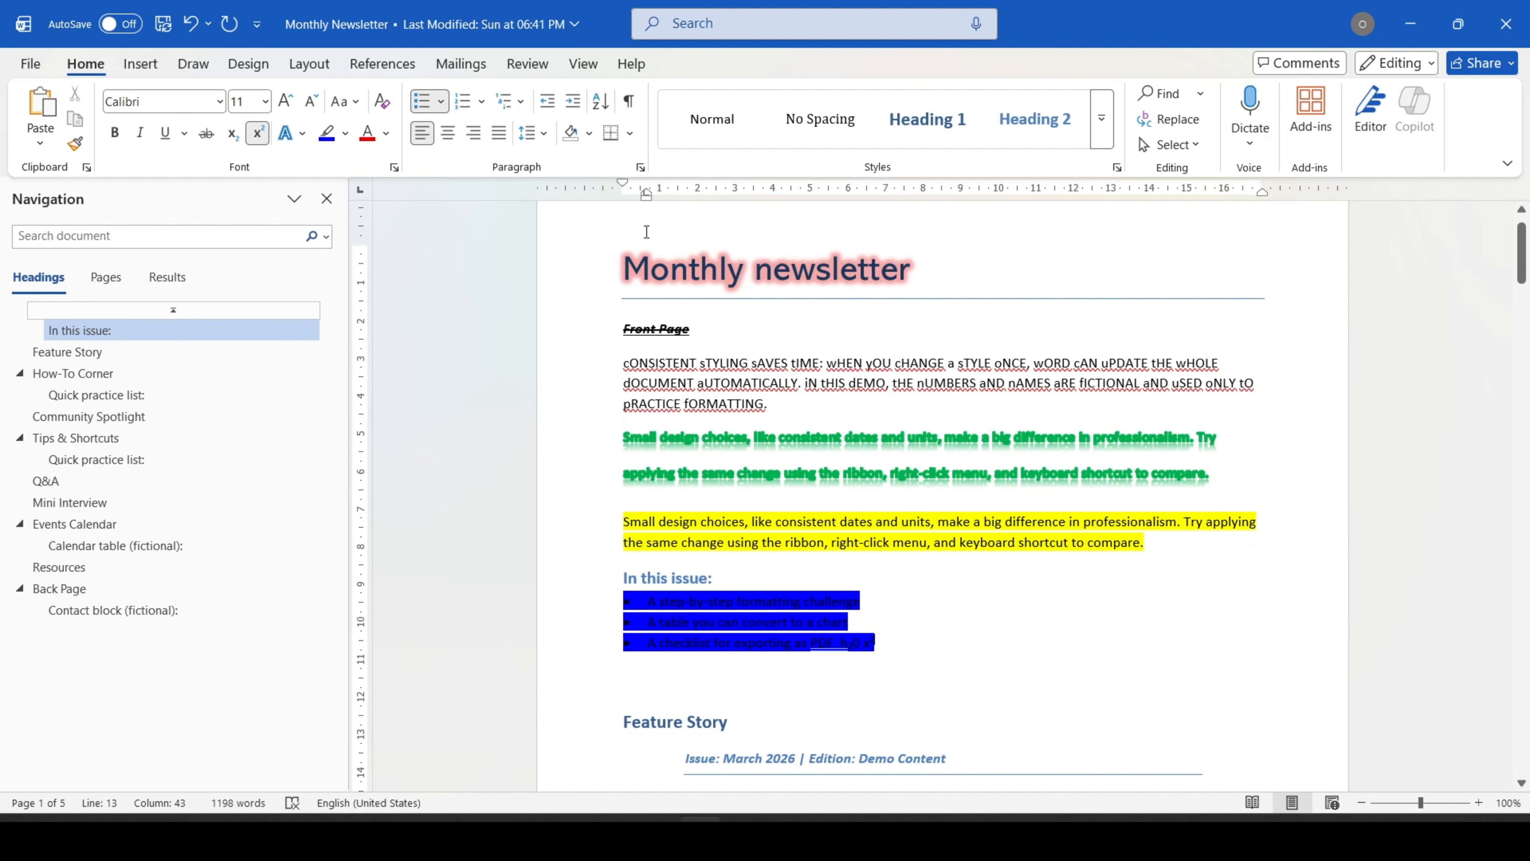
Step: Set the font color of the first "Before sharing a file" paragraph under Feature Story to the light orange third-row theme shade
scroll(563, 272, down, 6)
scroll(663, 374, down, 1)
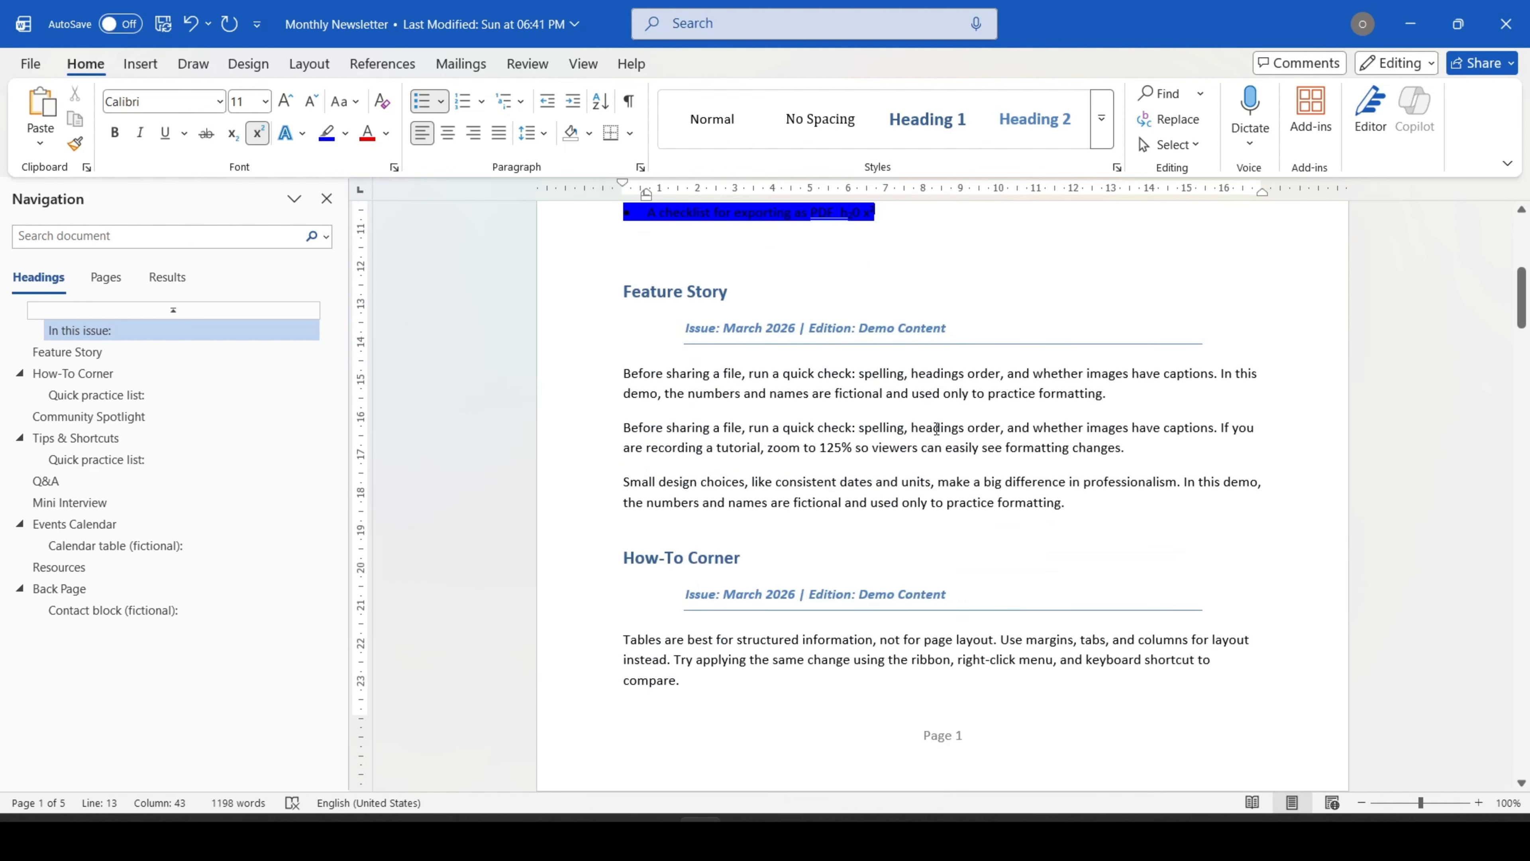
drag(1120, 396, 623, 370)
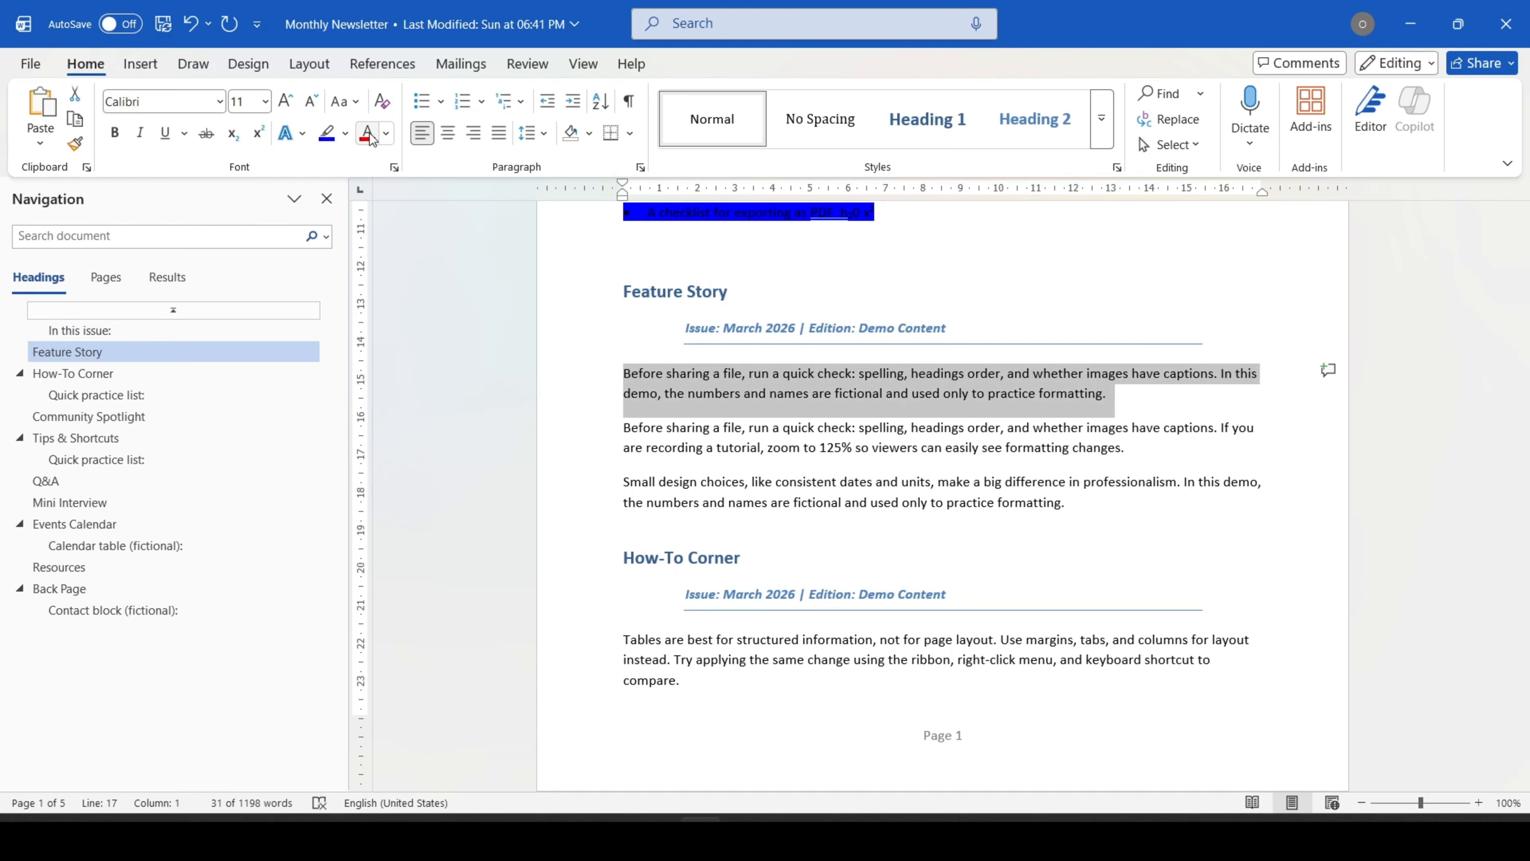
click(388, 135)
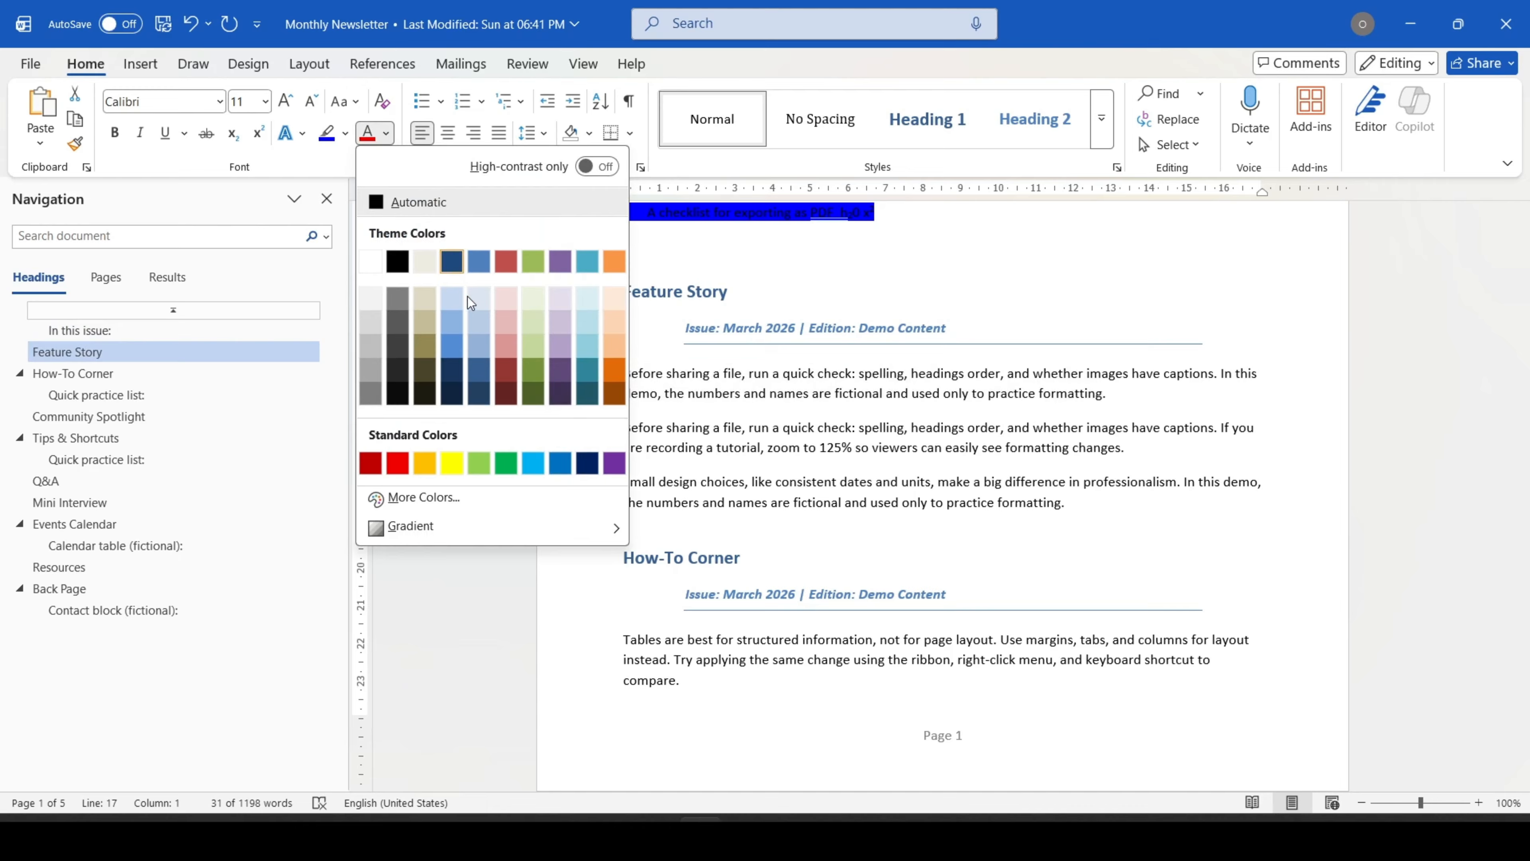
click(610, 353)
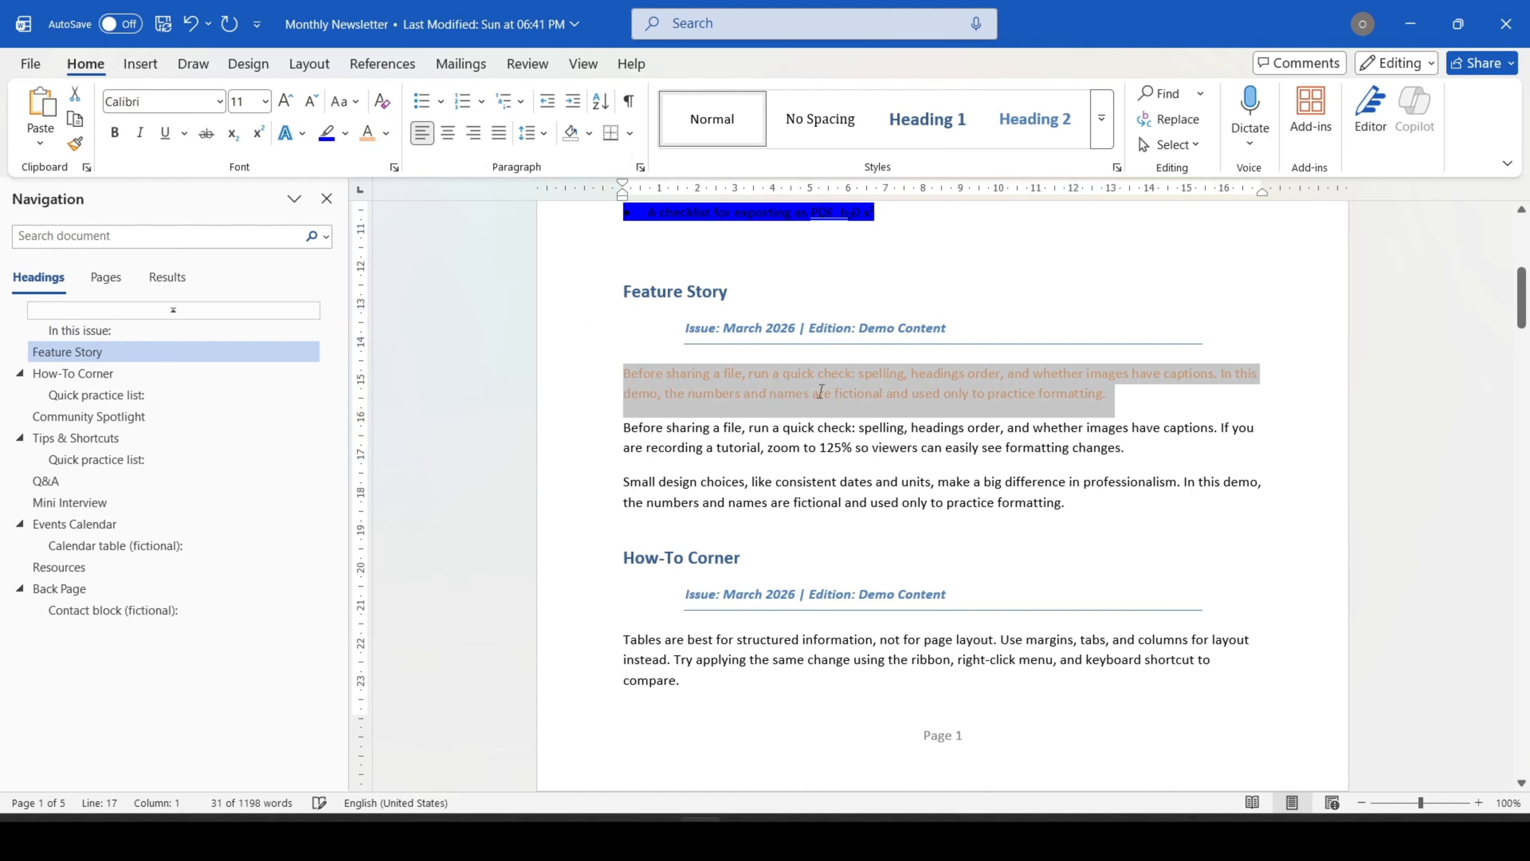
Step: Give the first "Before sharing a file" paragraph under Feature Story a custom pinkish-red font color
click(388, 134)
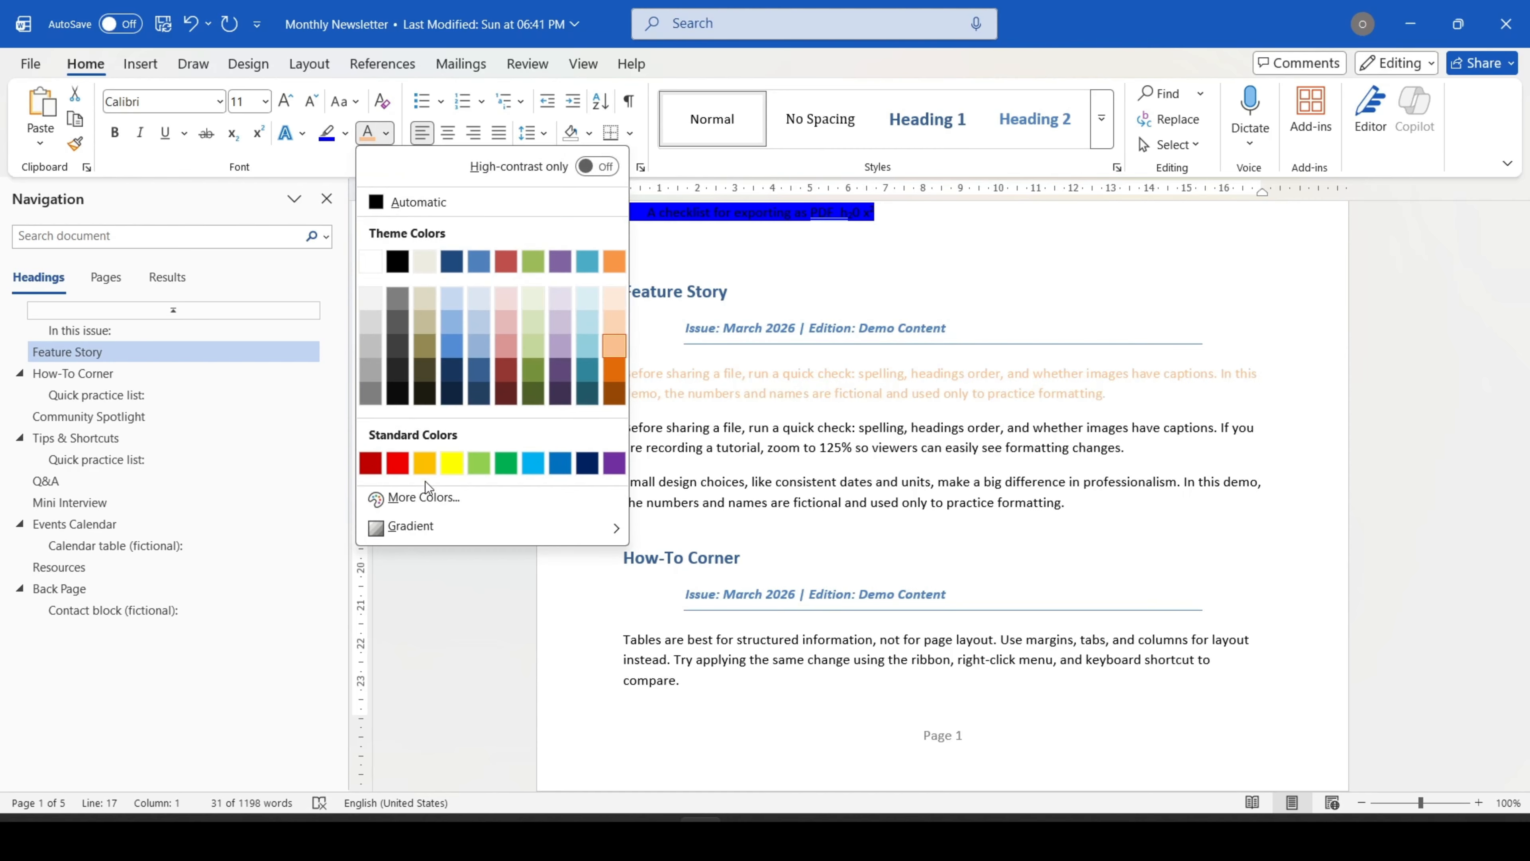
click(429, 498)
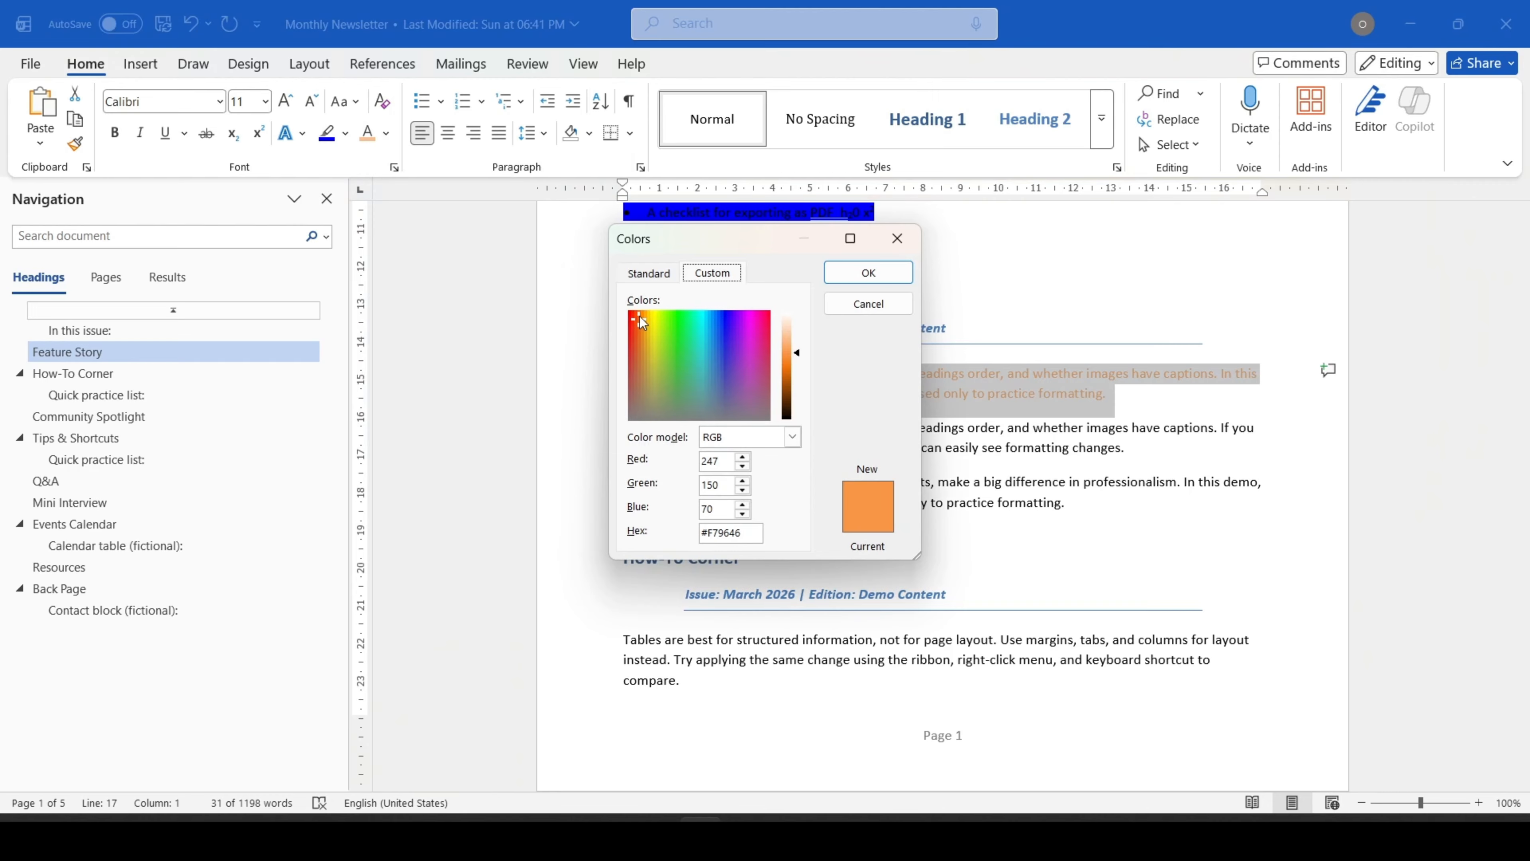
drag(640, 316, 765, 333)
click(869, 272)
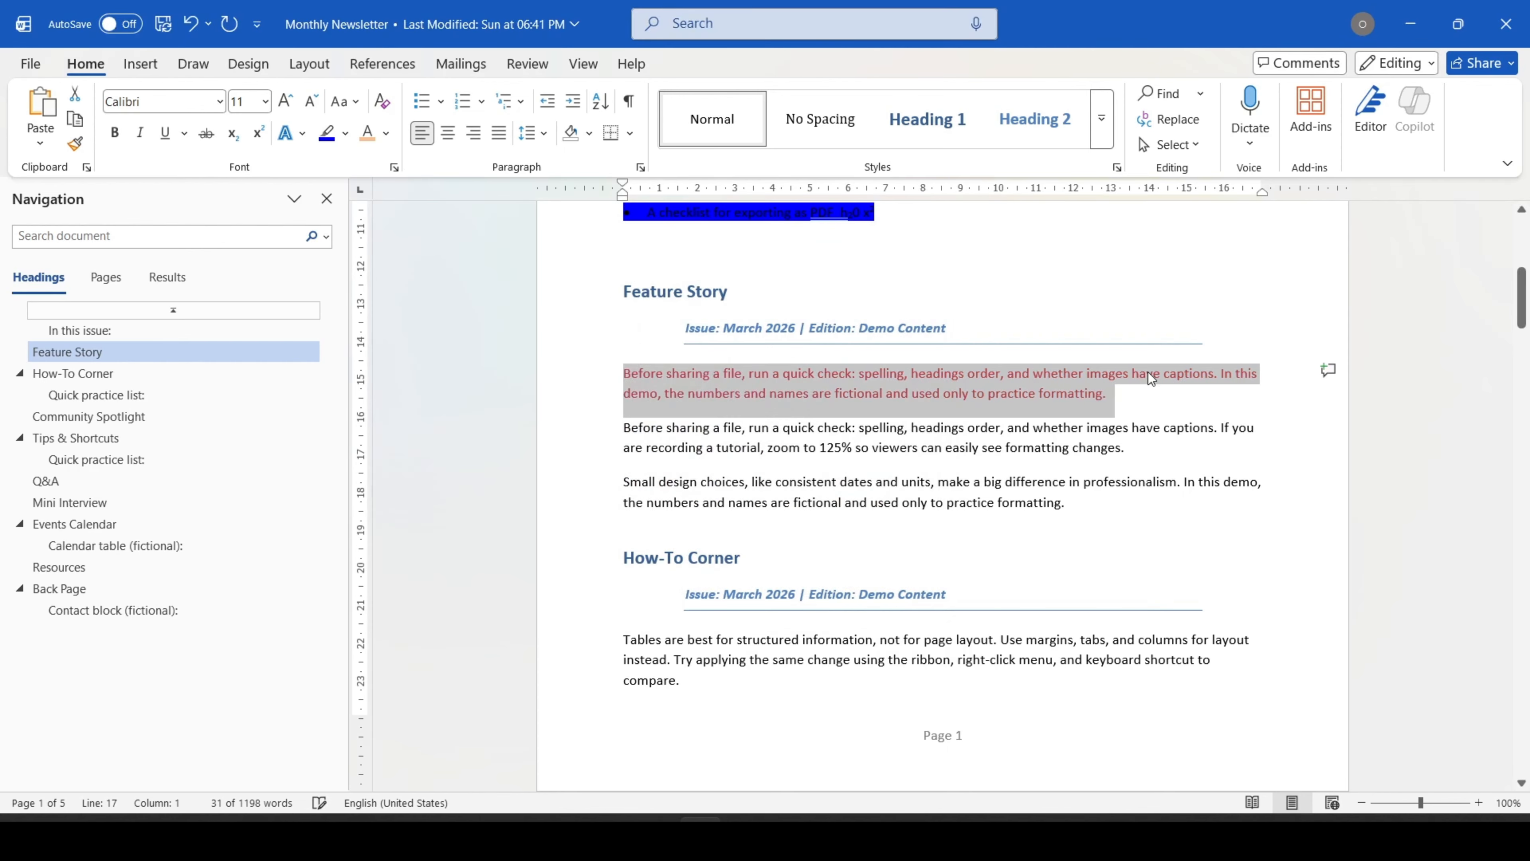
click(1143, 401)
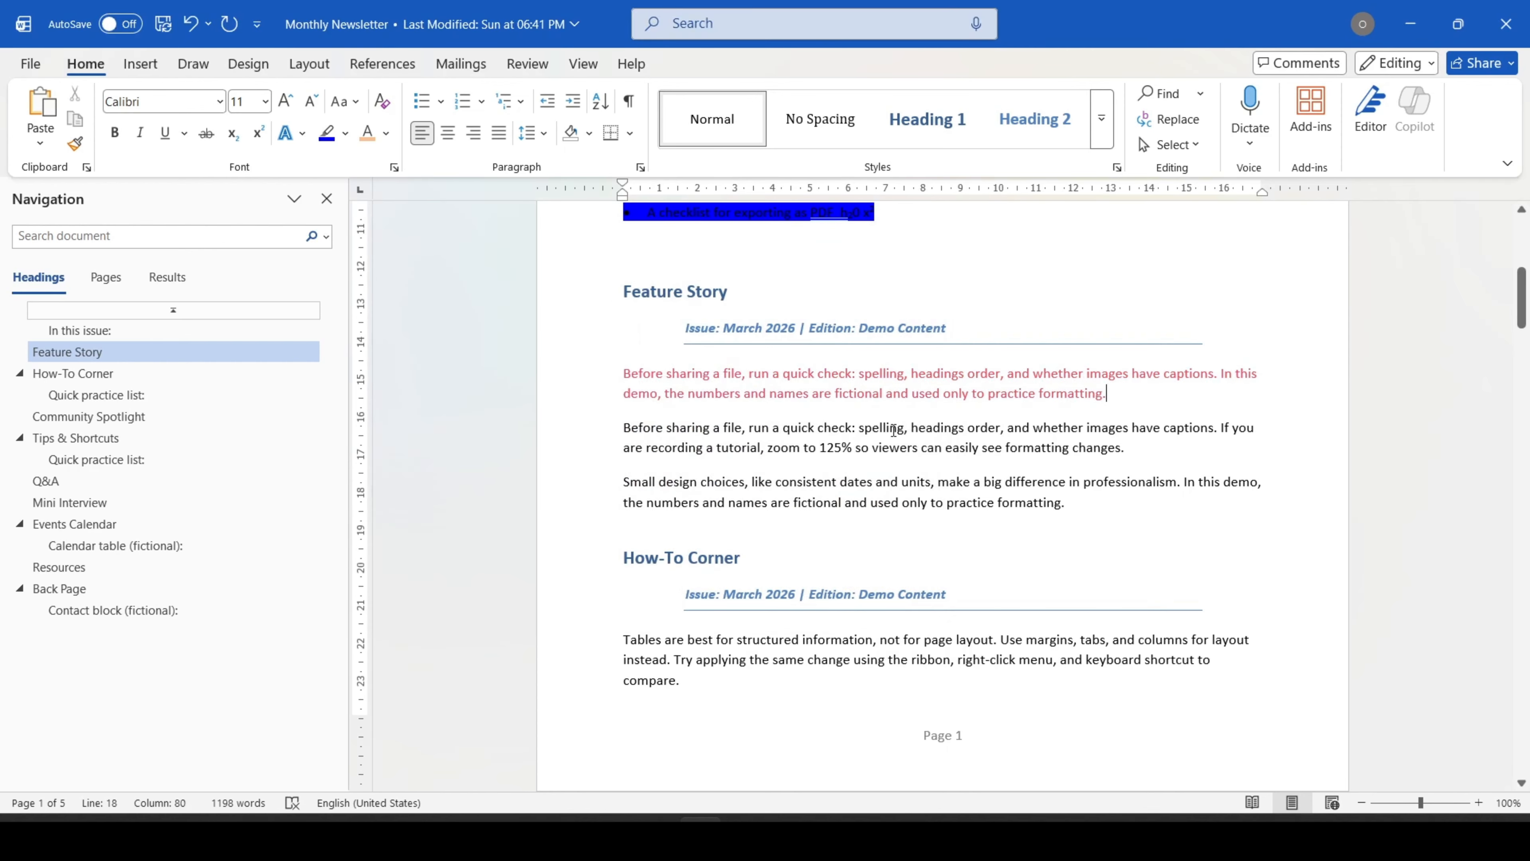